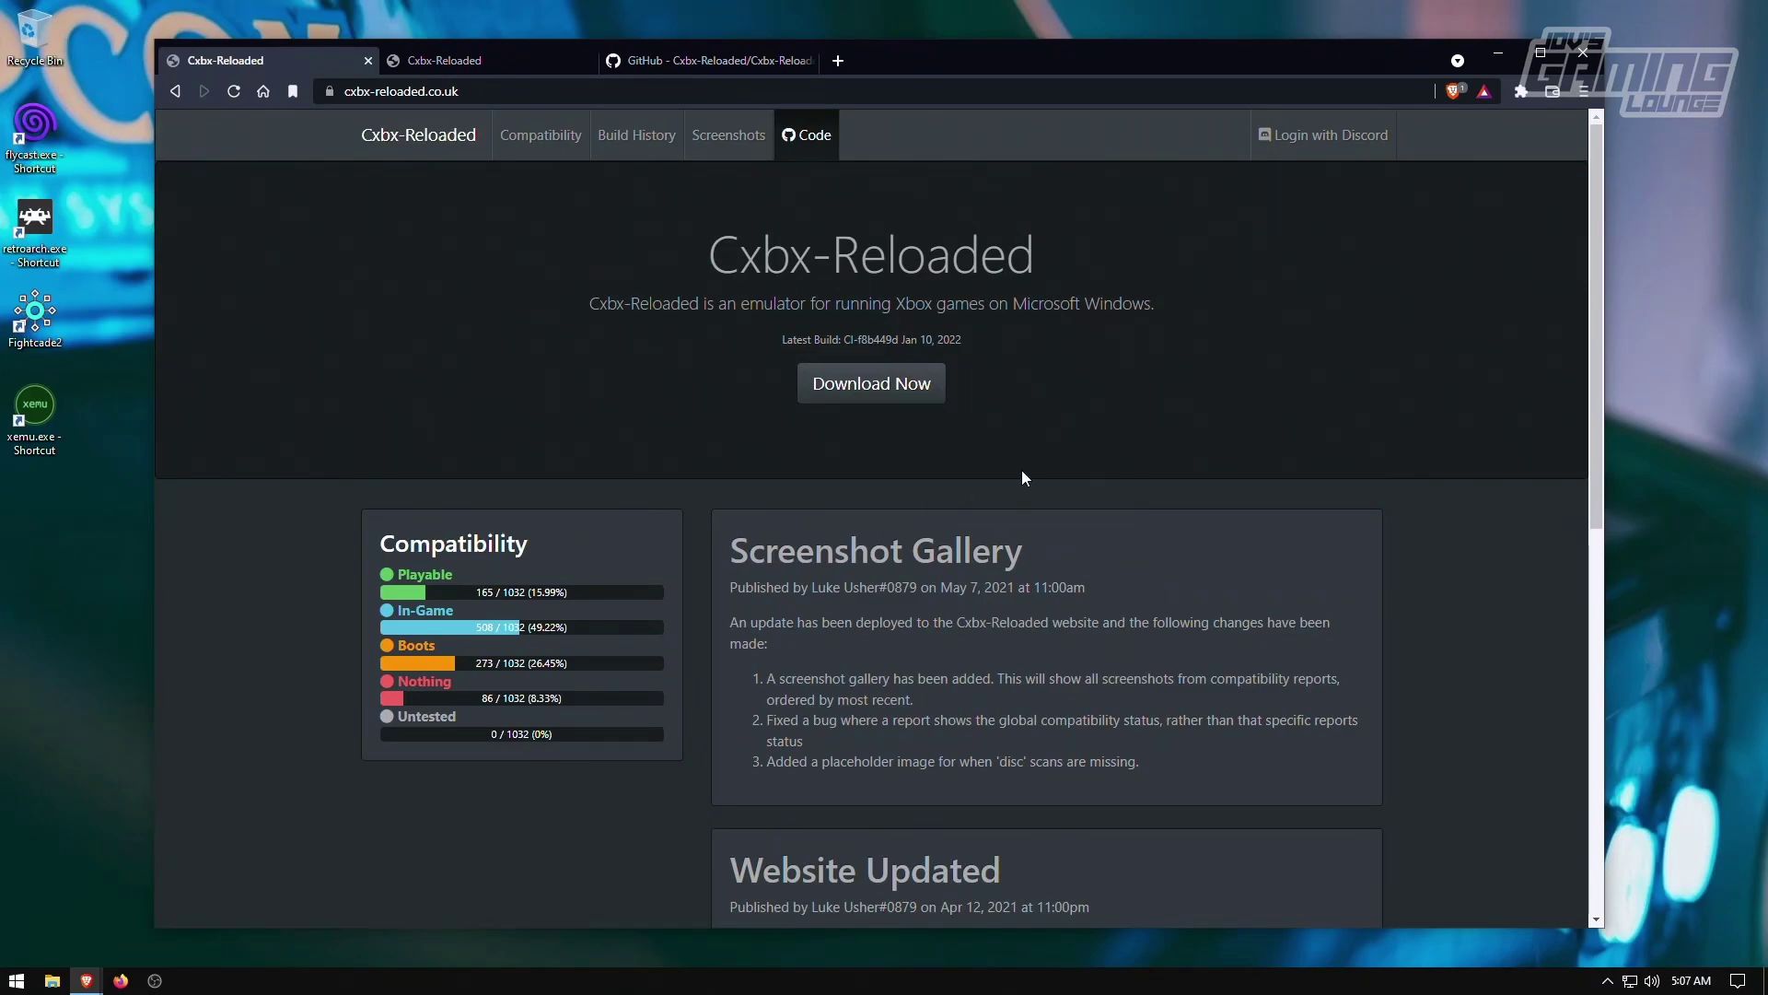
- Download the latest Cxbx-Reloaded build, CI-f8b449d, to the Downloads folder as CxbxReloaded-Release-VS2019.zip
{"action": "left_click", "coordinate": [892, 391]}
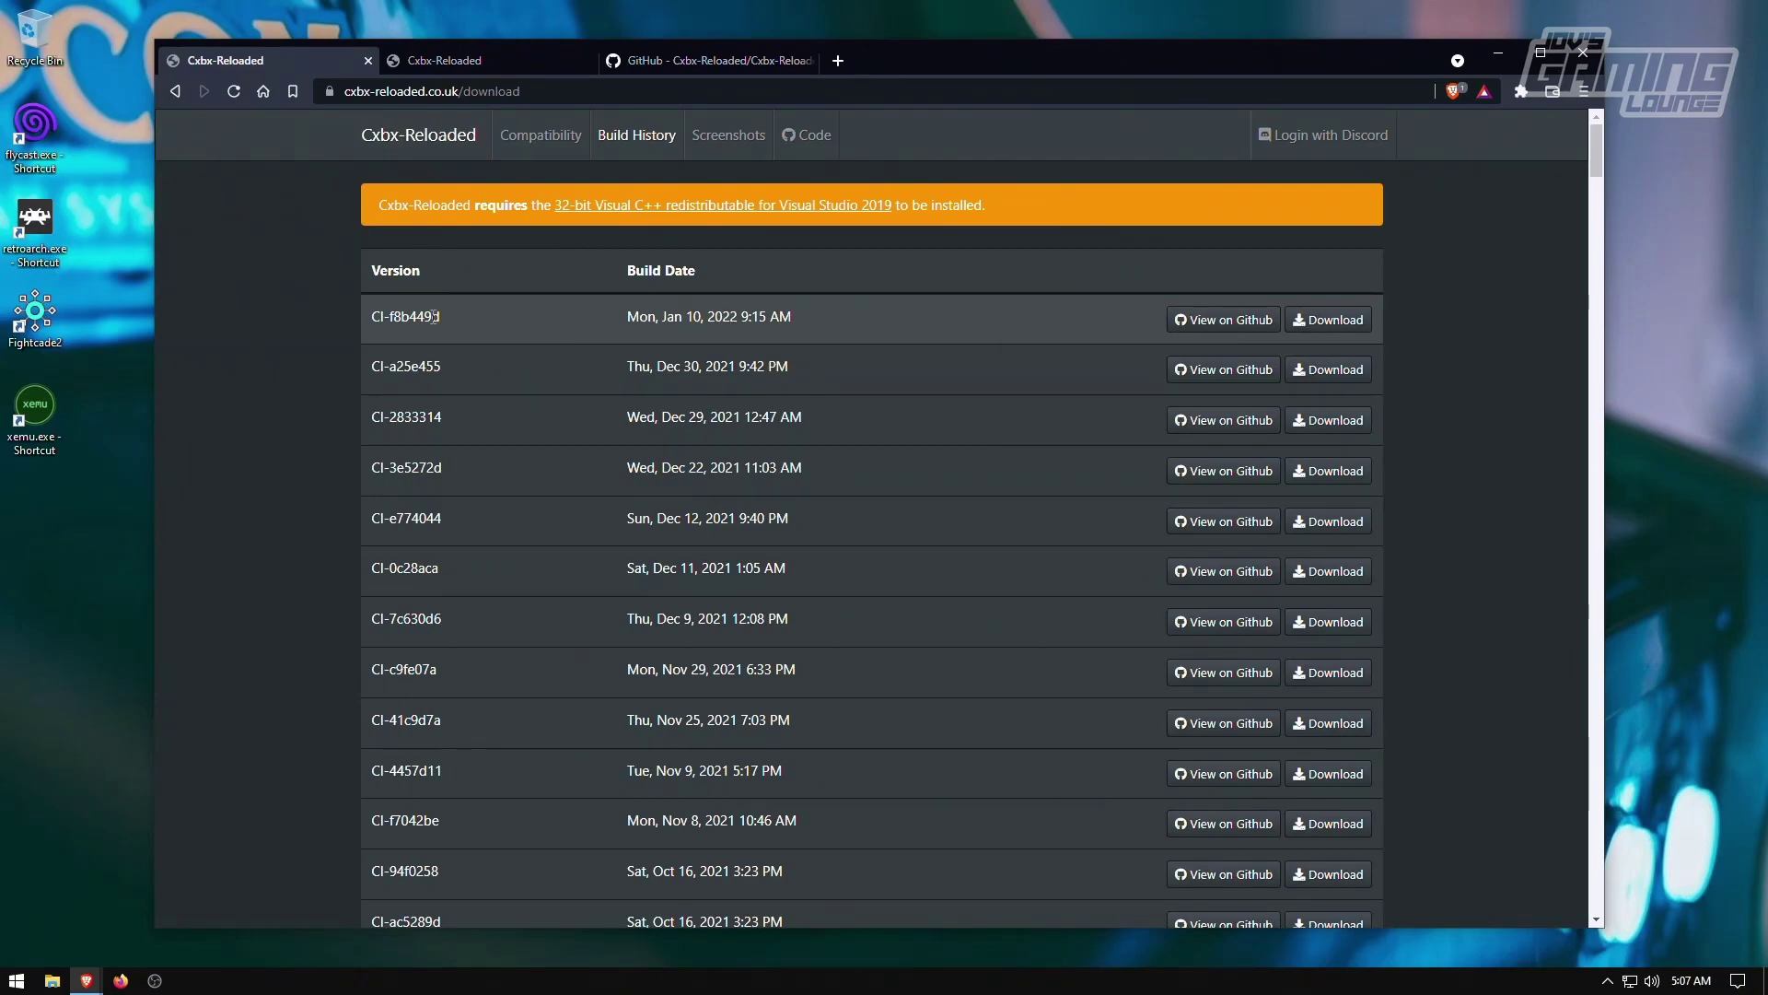
{"action": "left_click", "coordinate": [1352, 322]}
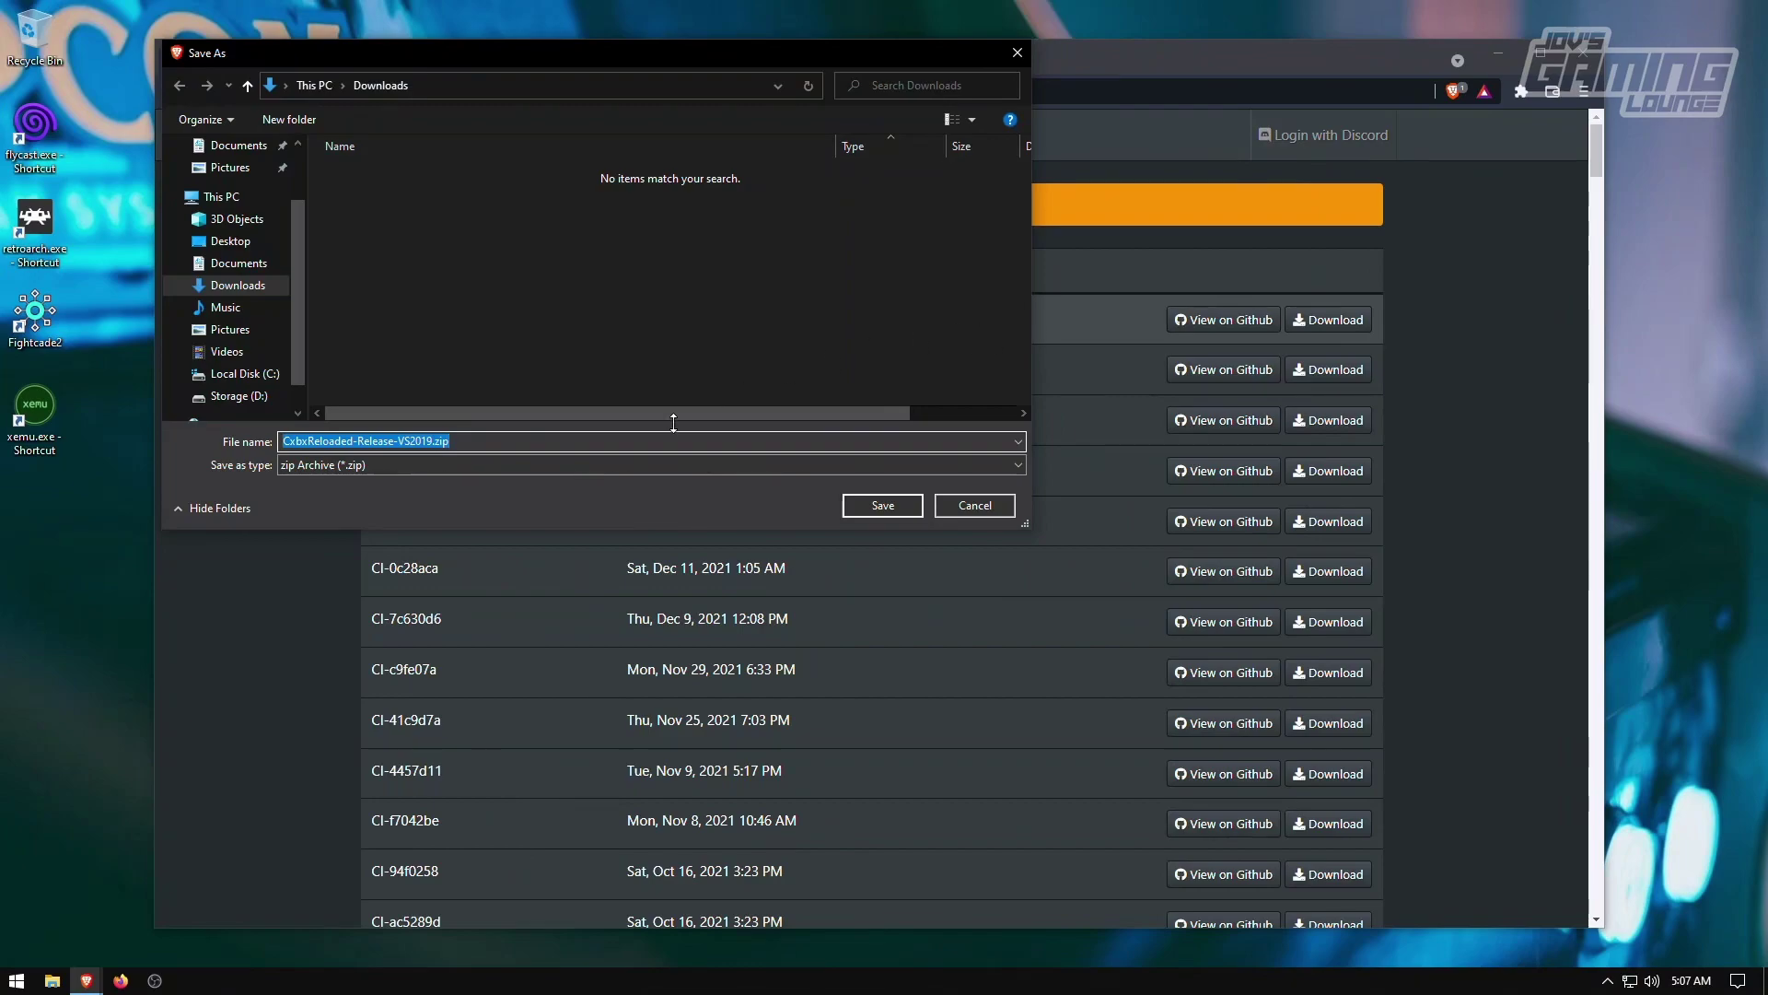
{"action": "left_click", "coordinate": [871, 505]}
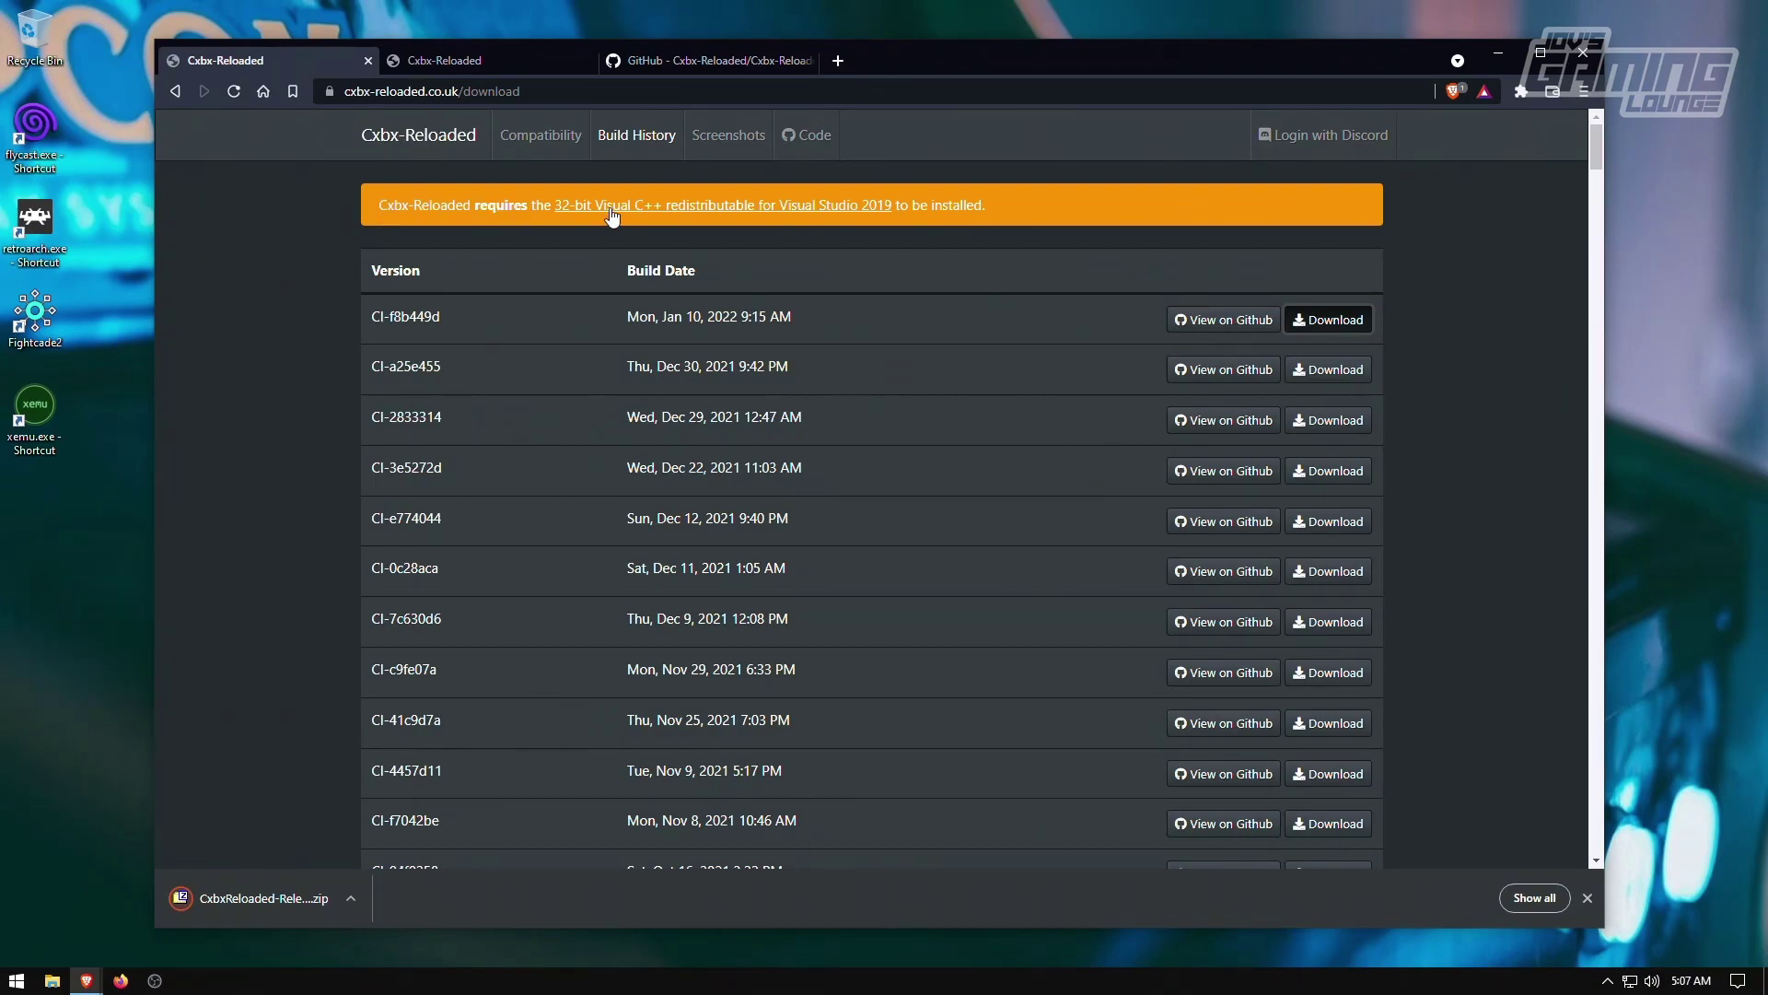
- Download VC_redist.x86.exe from the site's requirement notice and install it, accepting the license terms and allowing changes to the device
{"action": "left_click", "coordinate": [809, 215]}
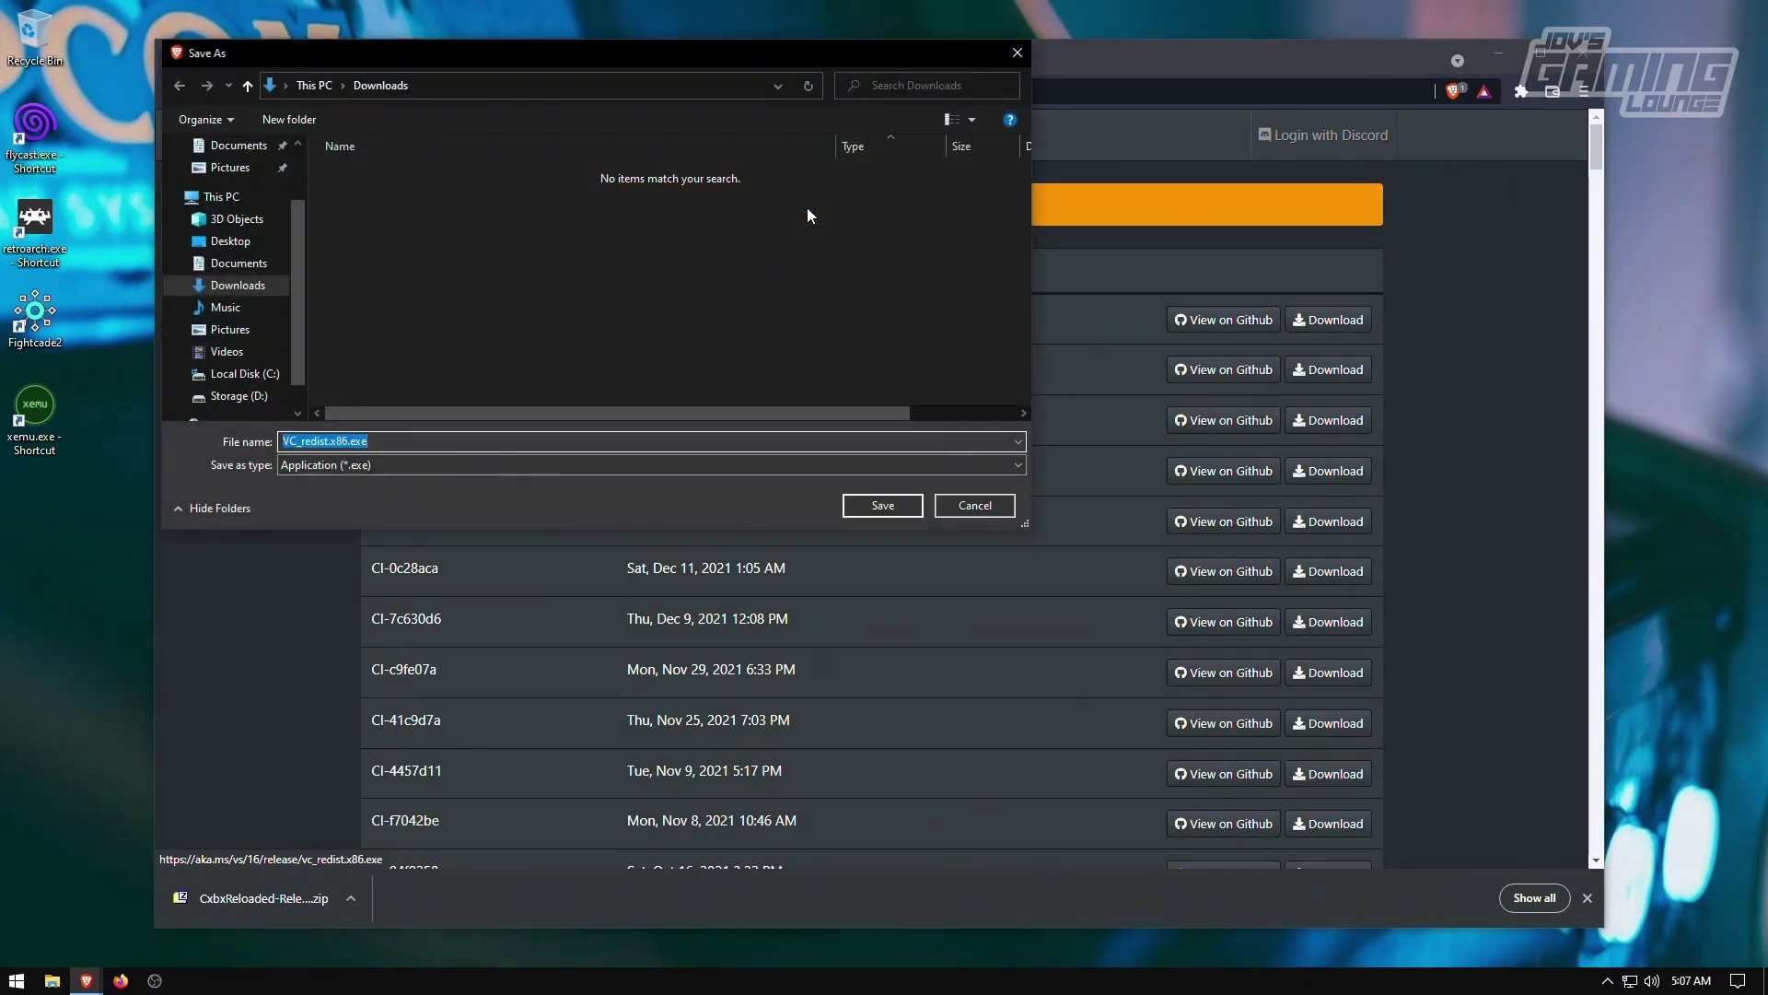
{"action": "left_click", "coordinate": [884, 508]}
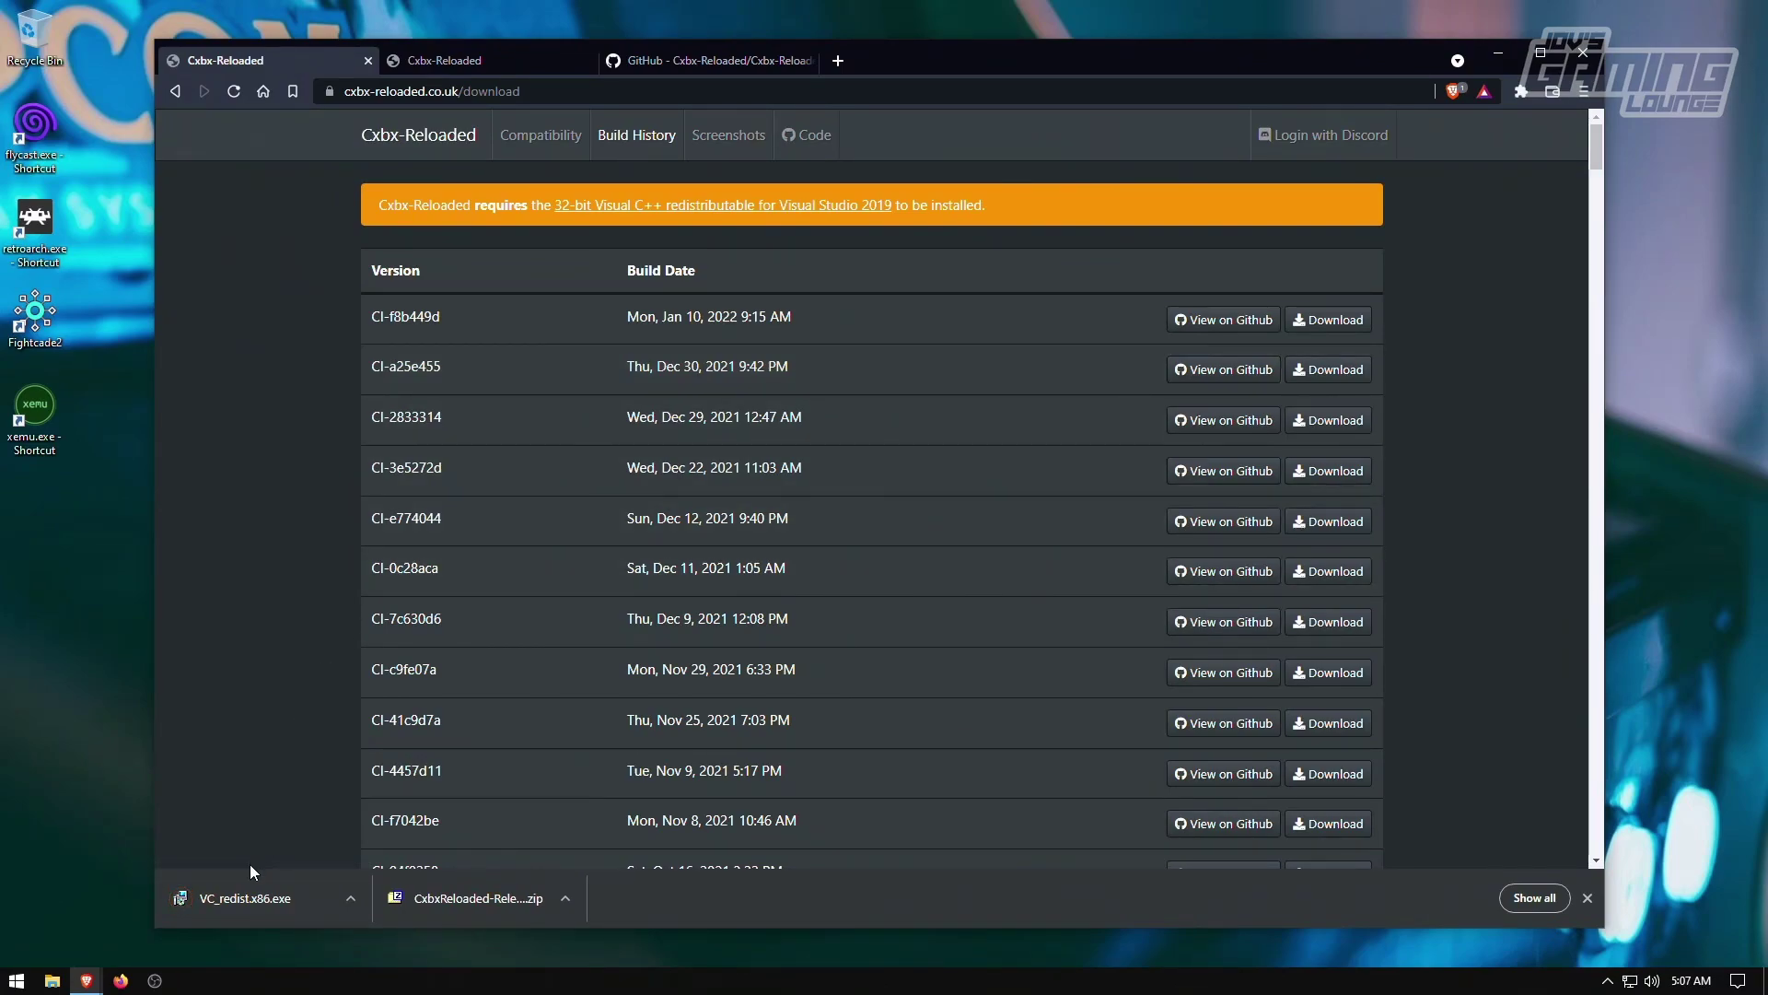
{"action": "left_click", "coordinate": [242, 893]}
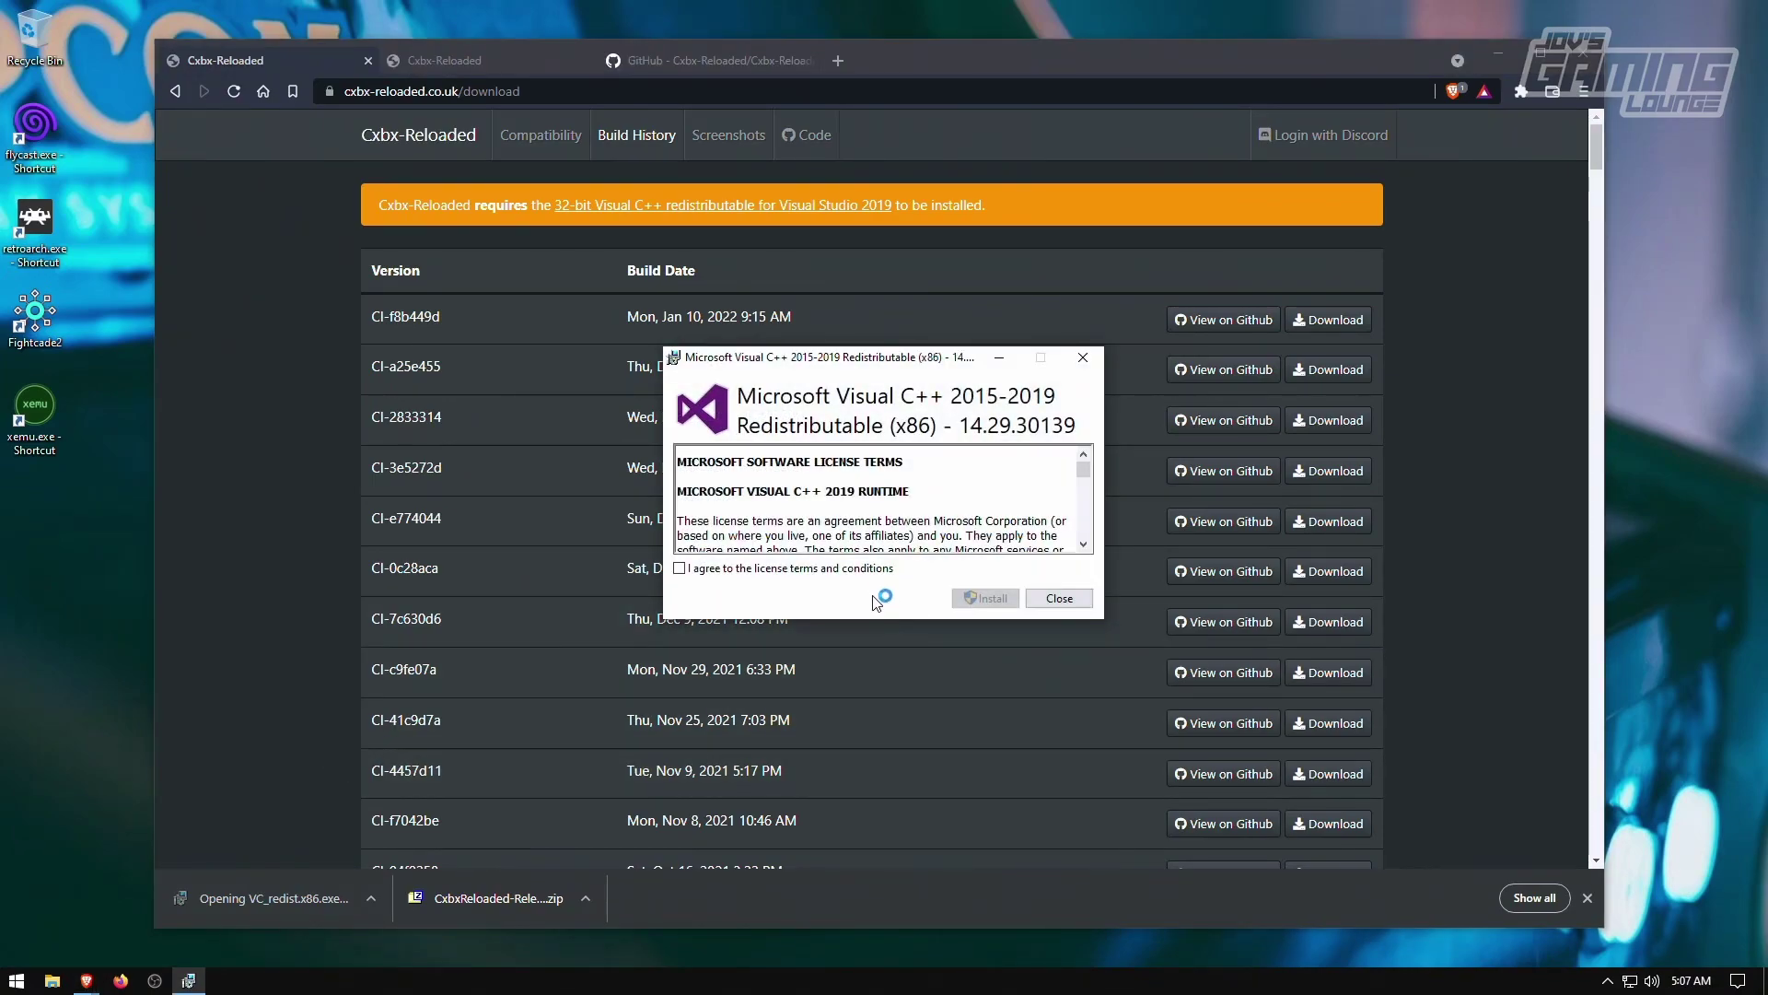
{"action": "left_click", "coordinate": [871, 569]}
{"action": "left_click", "coordinate": [977, 598]}
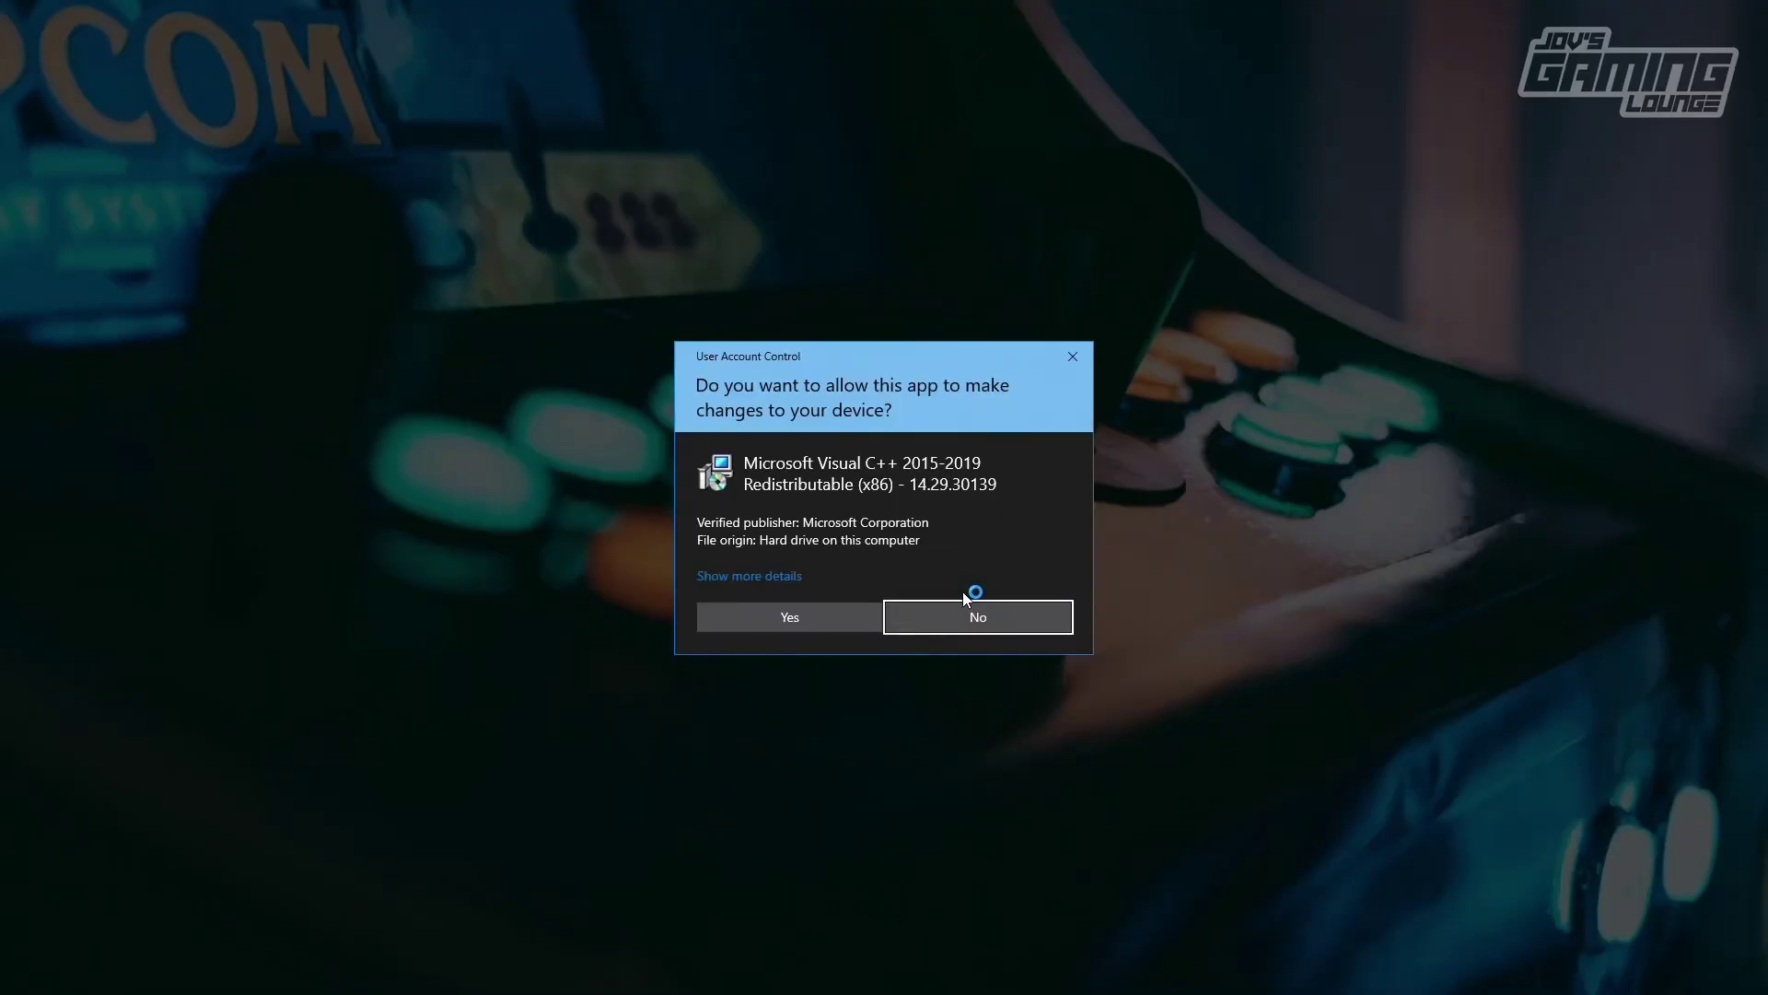
{"action": "left_click", "coordinate": [785, 616]}
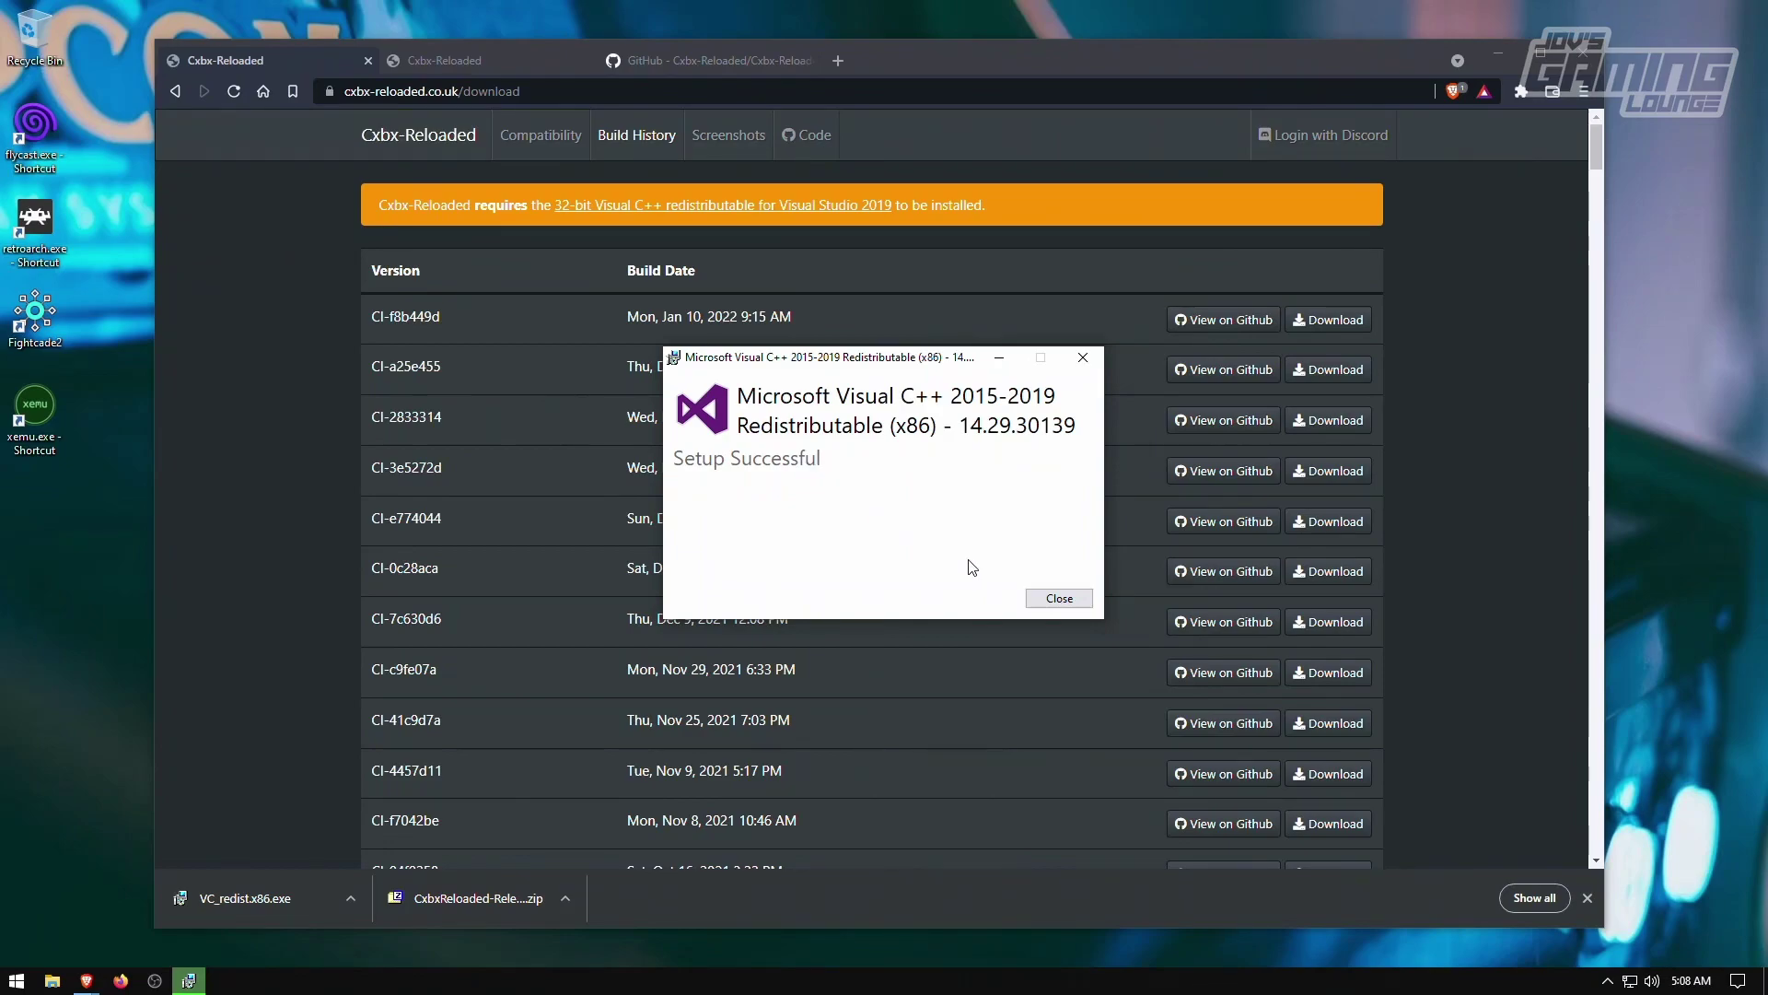
{"action": "left_click", "coordinate": [1057, 601]}
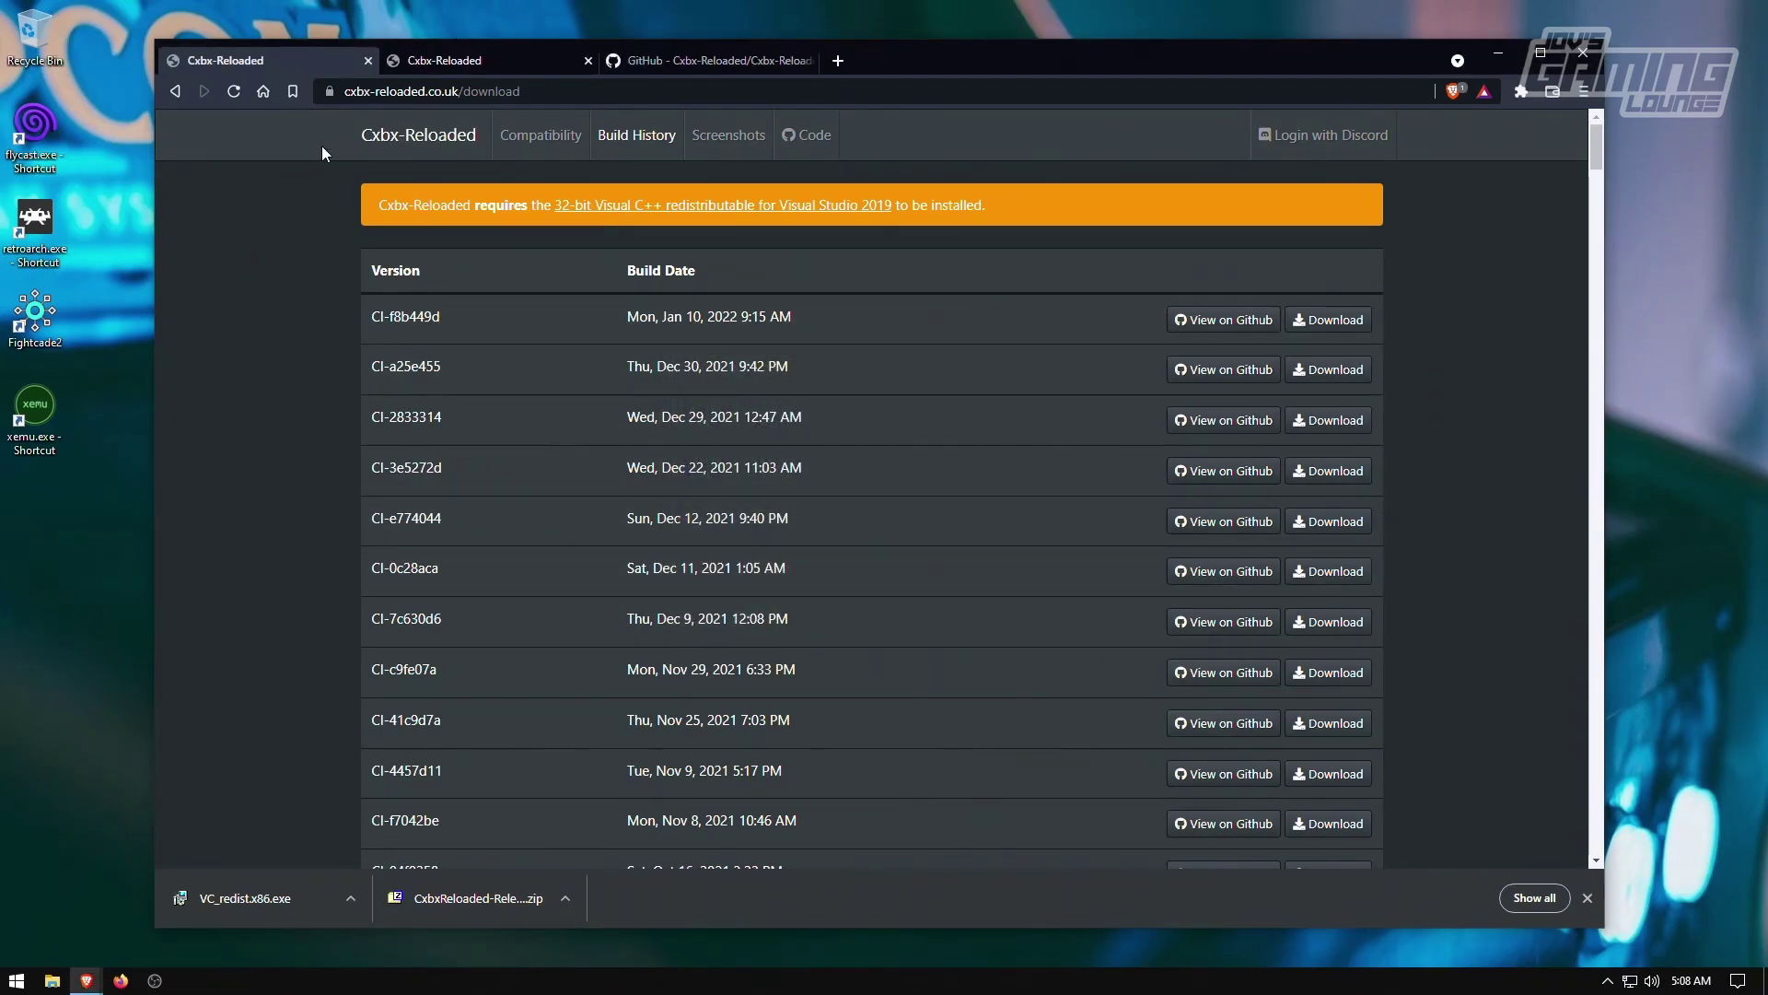
- Extract CxbxReloaded-Release-VS2019.zip with 7-Zip into its own folder in Downloads and open the extracted folder
{"action": "left_click", "coordinate": [565, 898]}
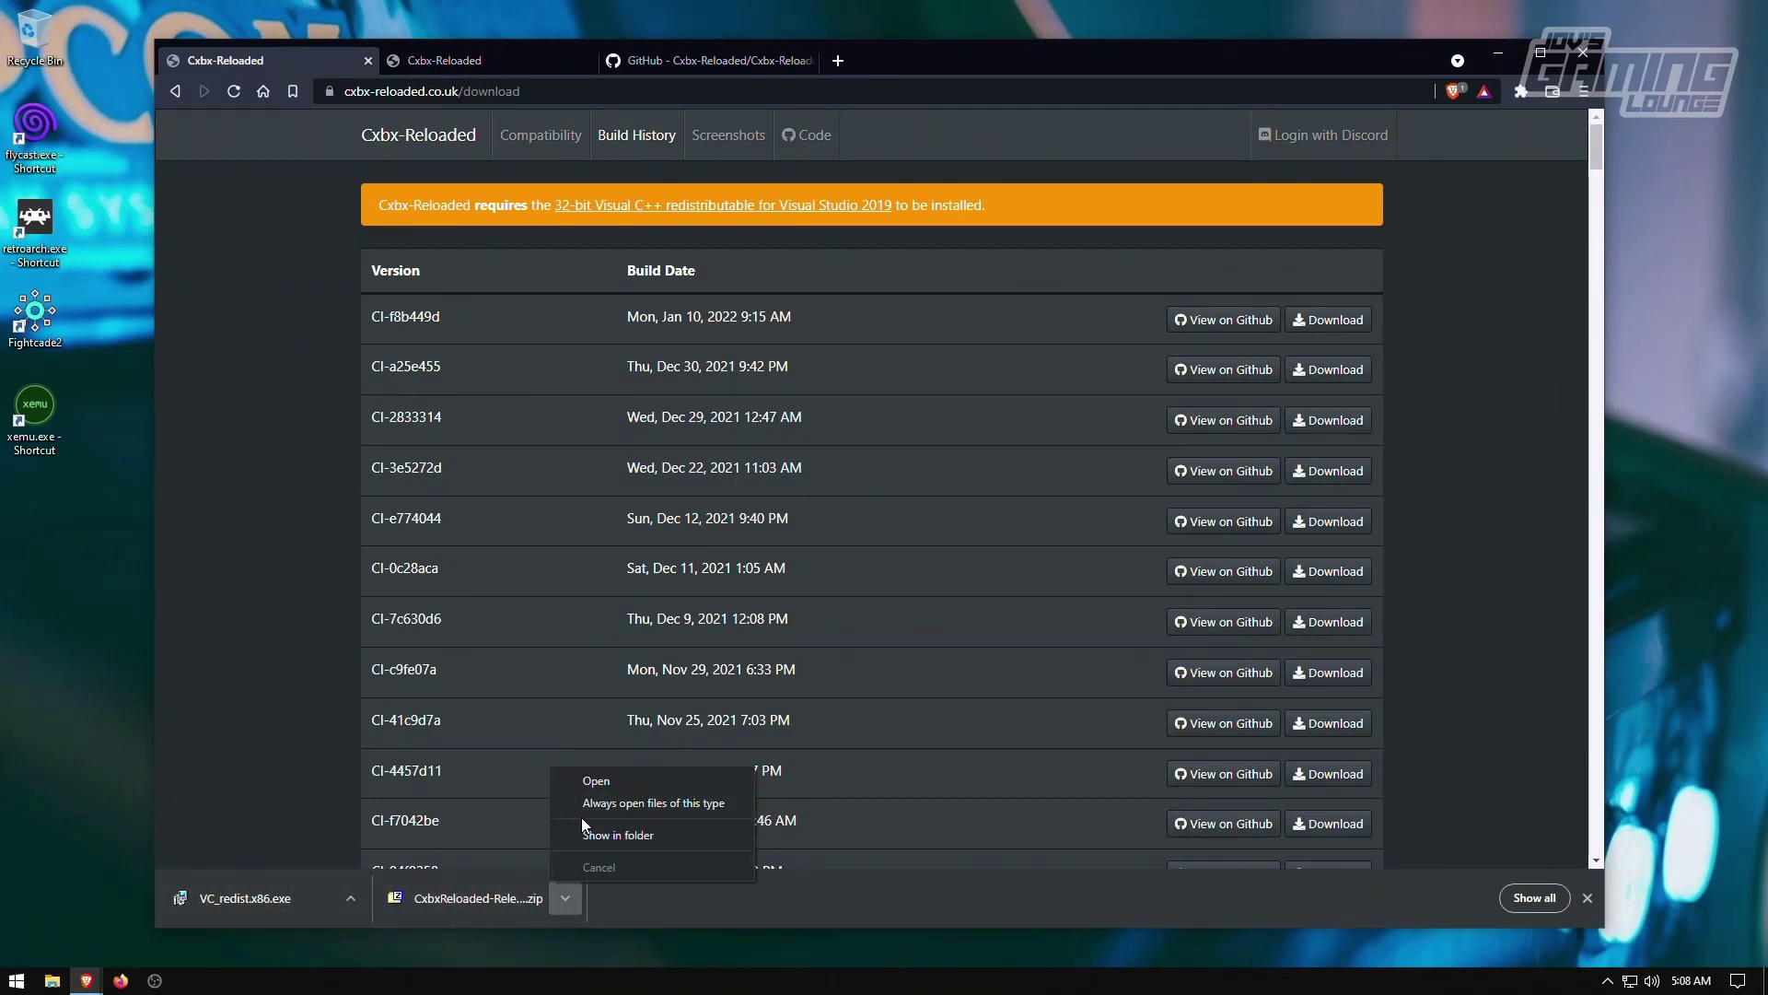
{"action": "left_click", "coordinate": [611, 834]}
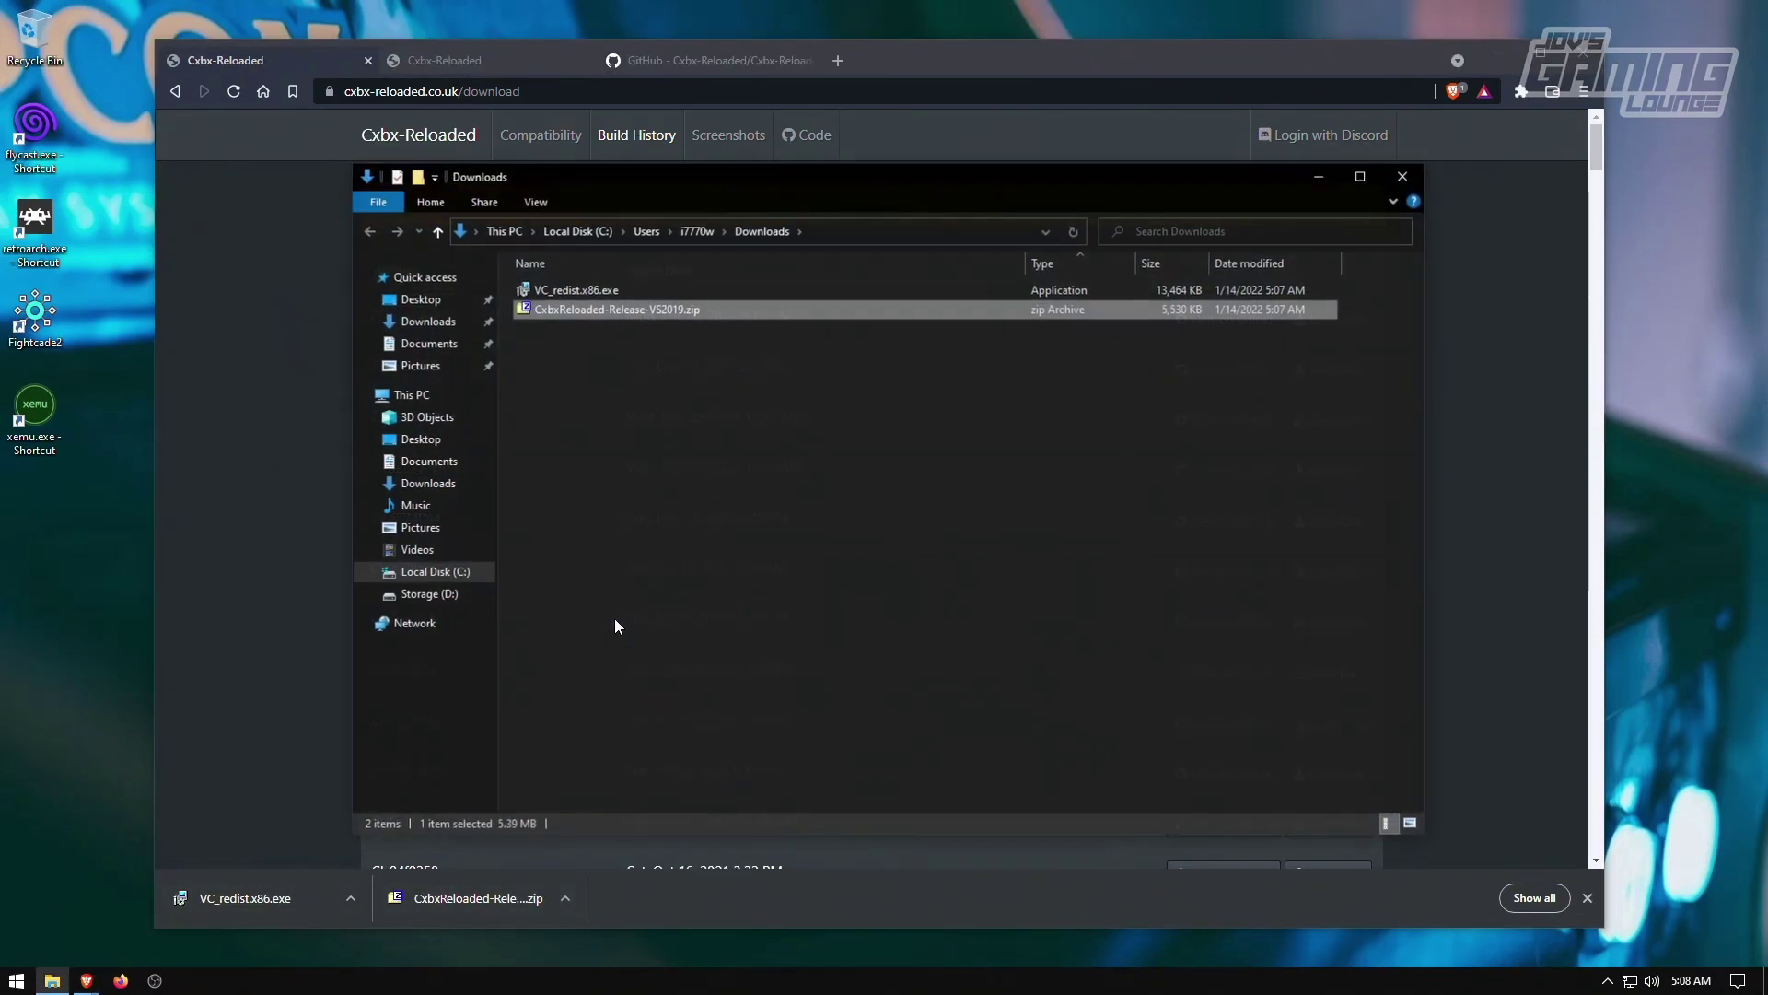
{"action": "right_click", "coordinate": [524, 313]}
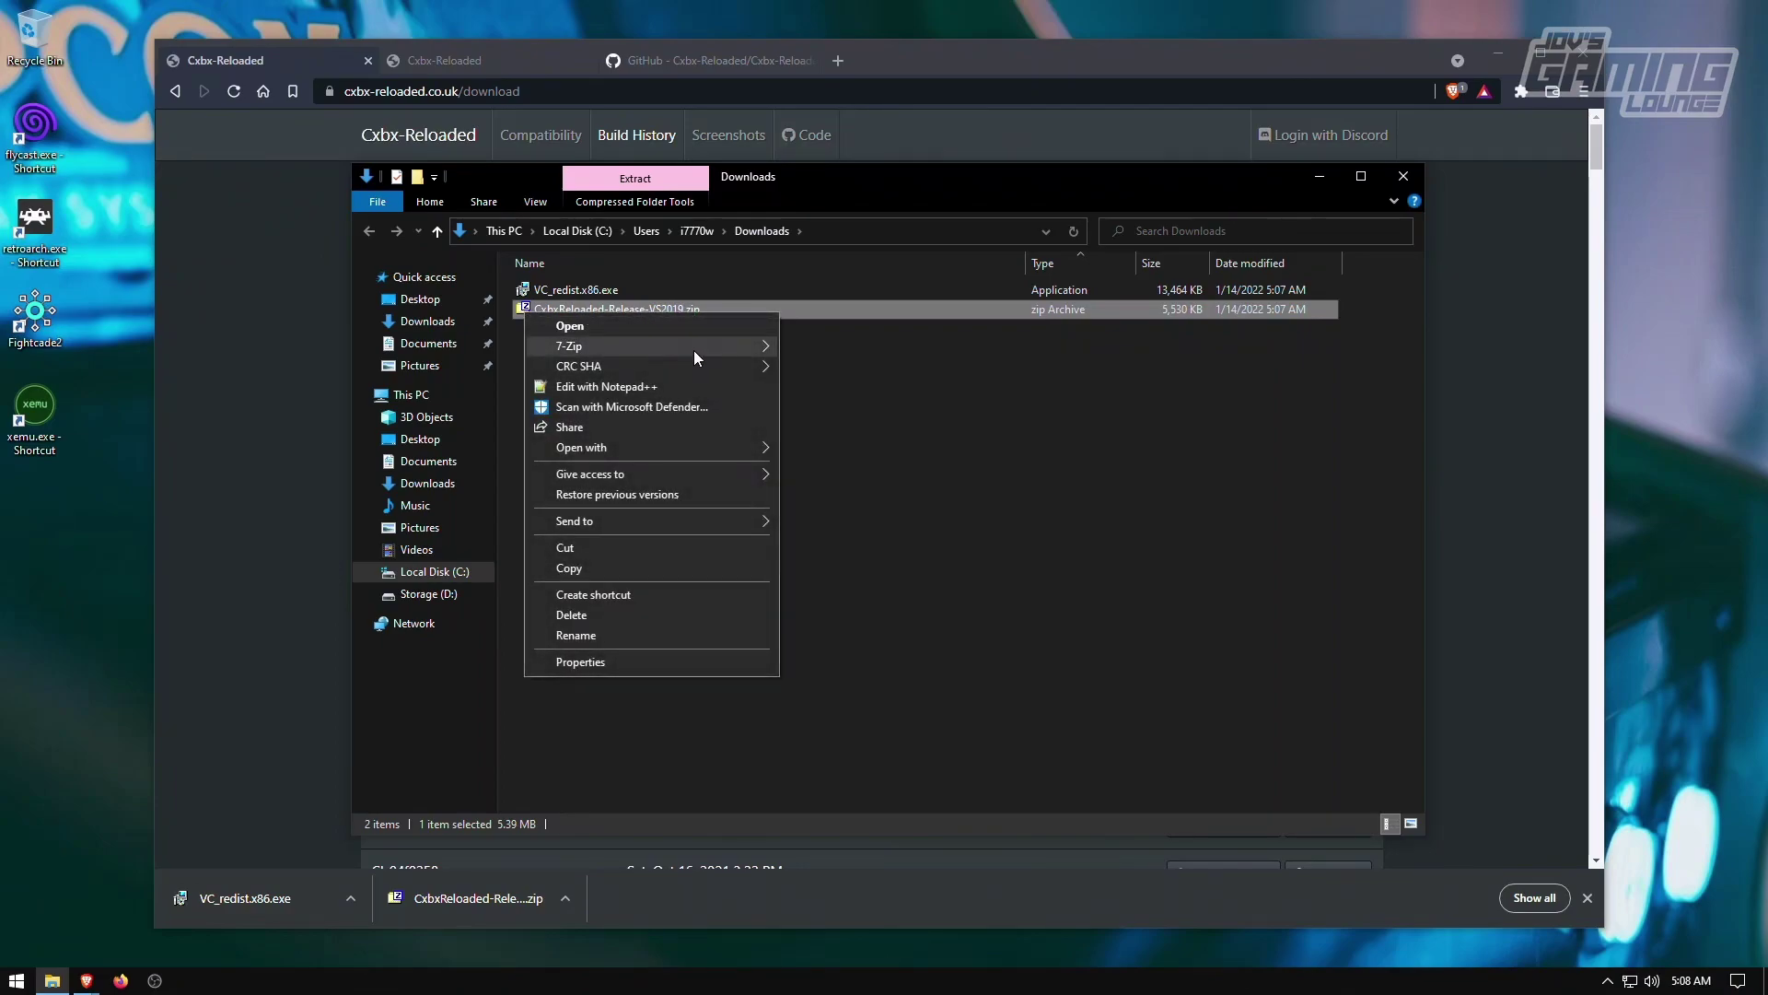
{"action": "mouse_move", "coordinate": [694, 350]}
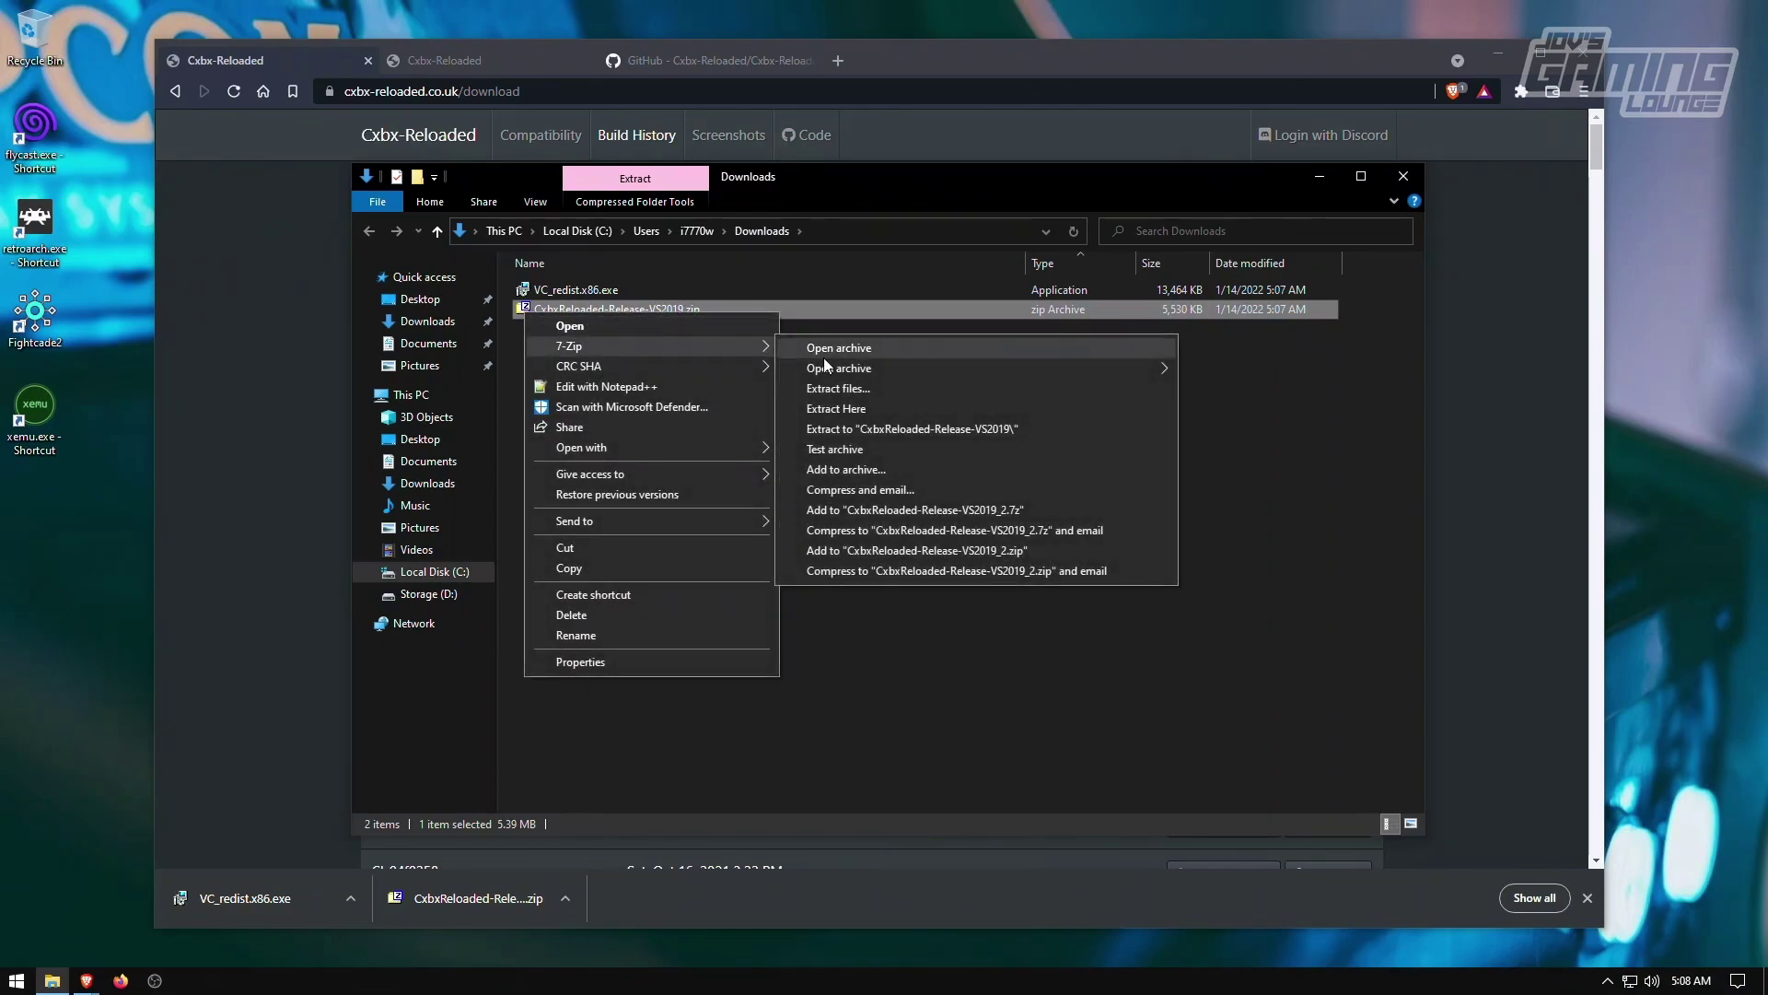
{"action": "left_click", "coordinate": [887, 431]}
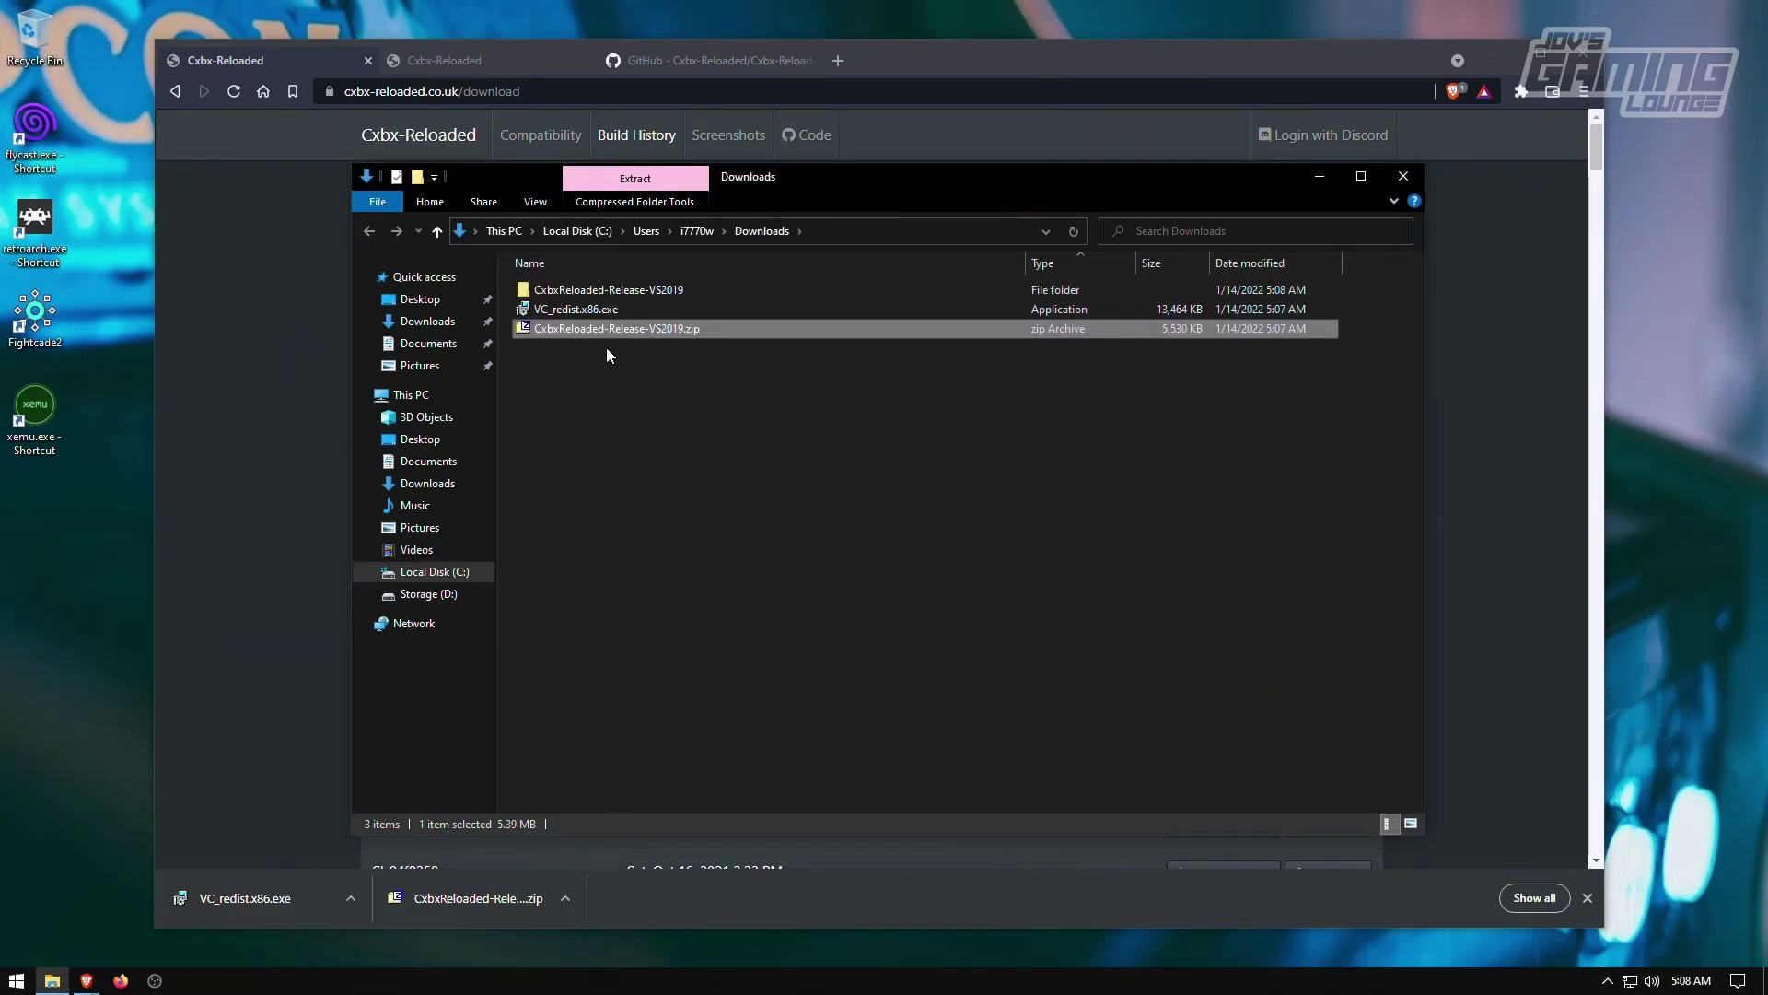
{"action": "double_click", "coordinate": [581, 289]}
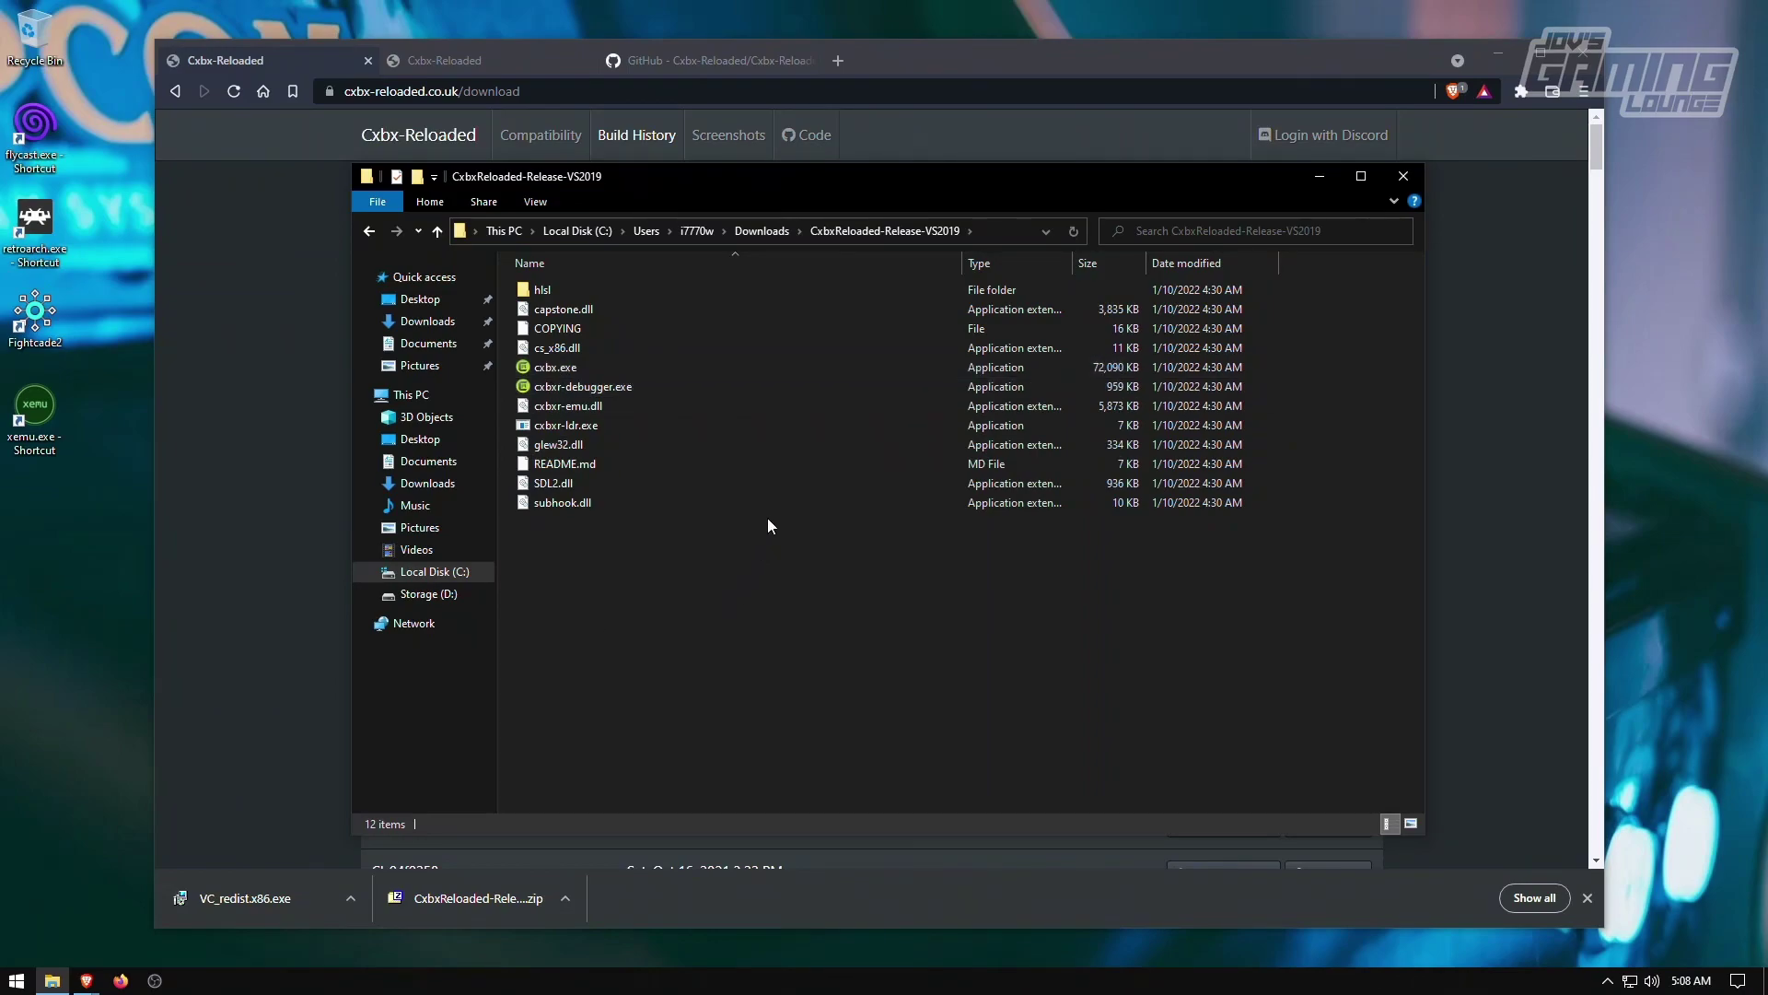
- Return to Downloads and rename the extracted folder to CxbxReloaded
{"action": "left_click", "coordinate": [764, 231]}
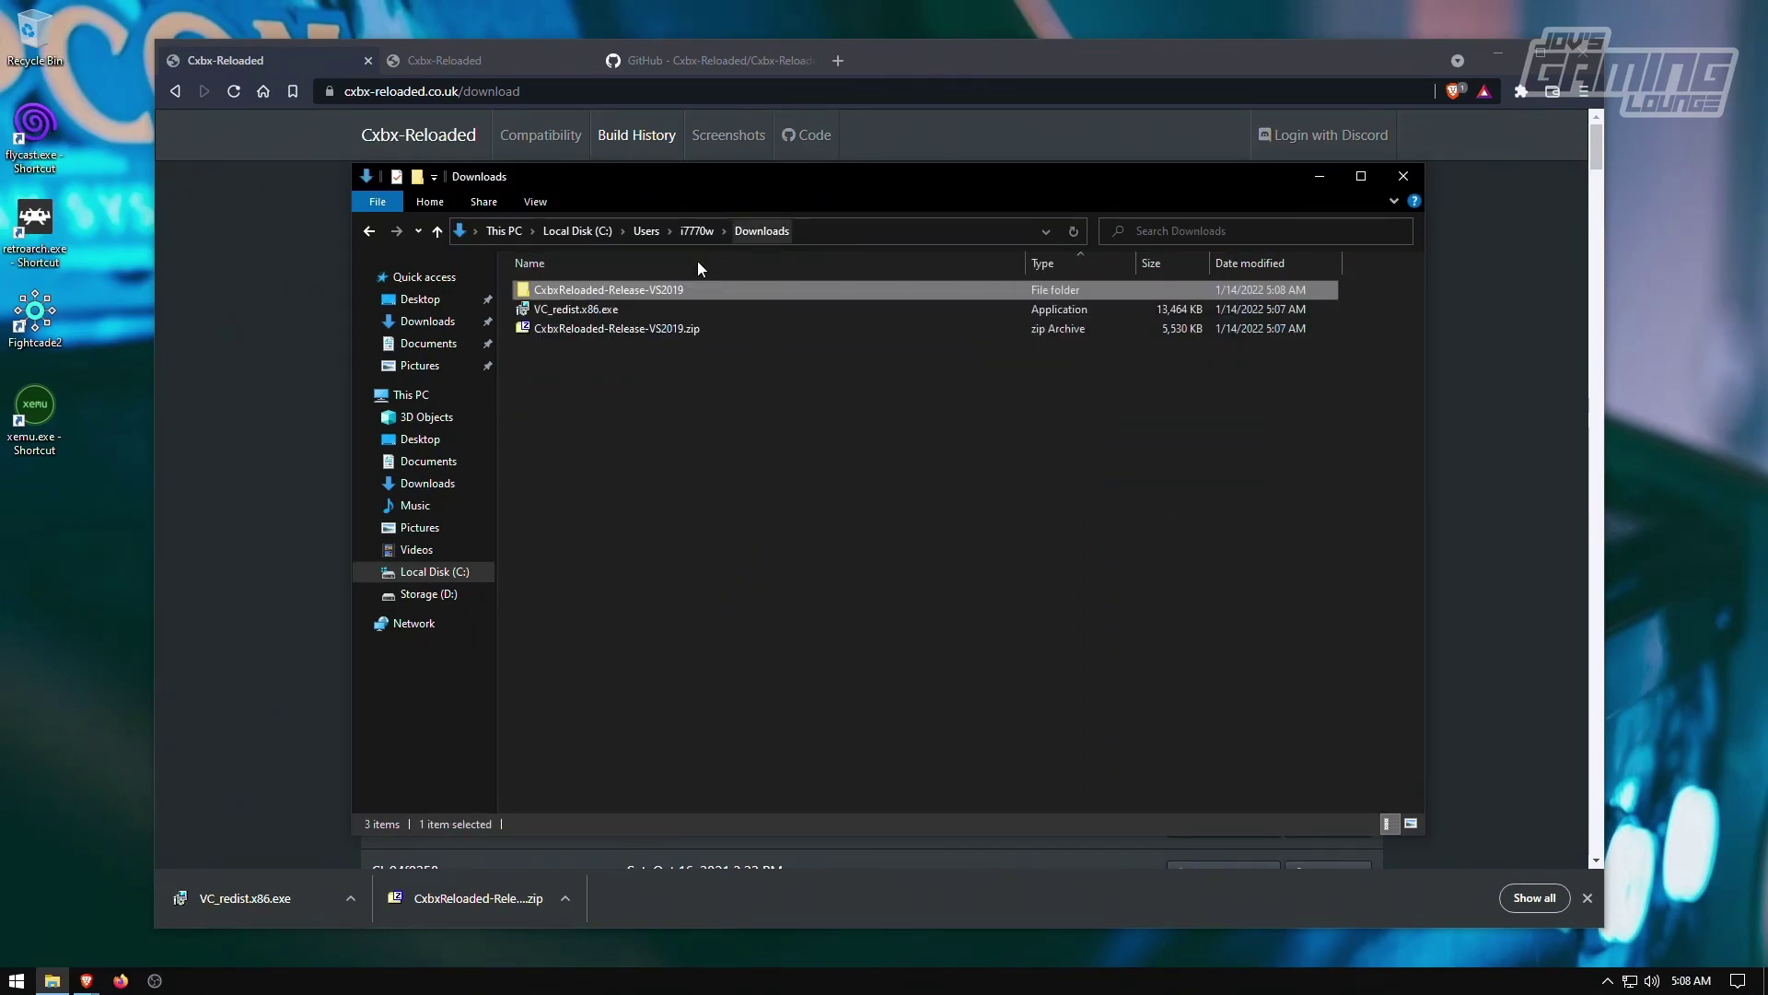
{"action": "left_click", "coordinate": [595, 289]}
{"action": "left_click_drag", "start_coordinate": [610, 289], "coordinate": [748, 294]}
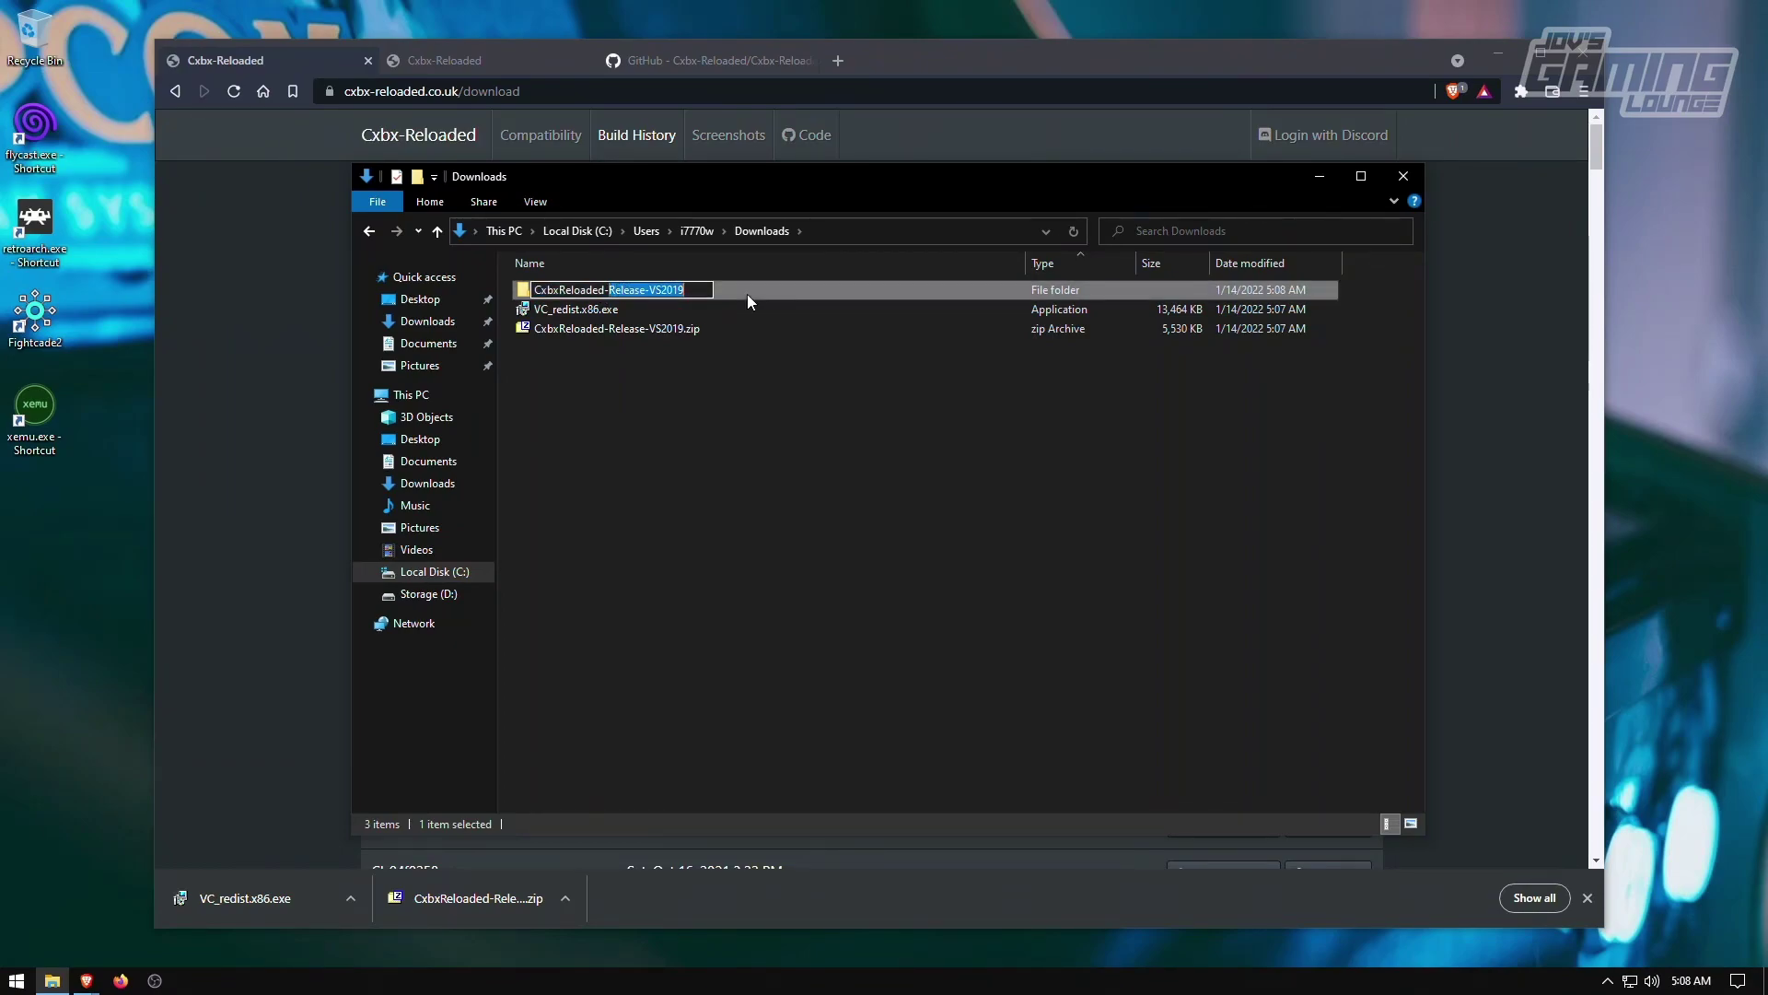
{"action": "key", "text": "Delete"}
{"action": "key", "text": "BackSpace"}
{"action": "left_click", "coordinate": [722, 478]}
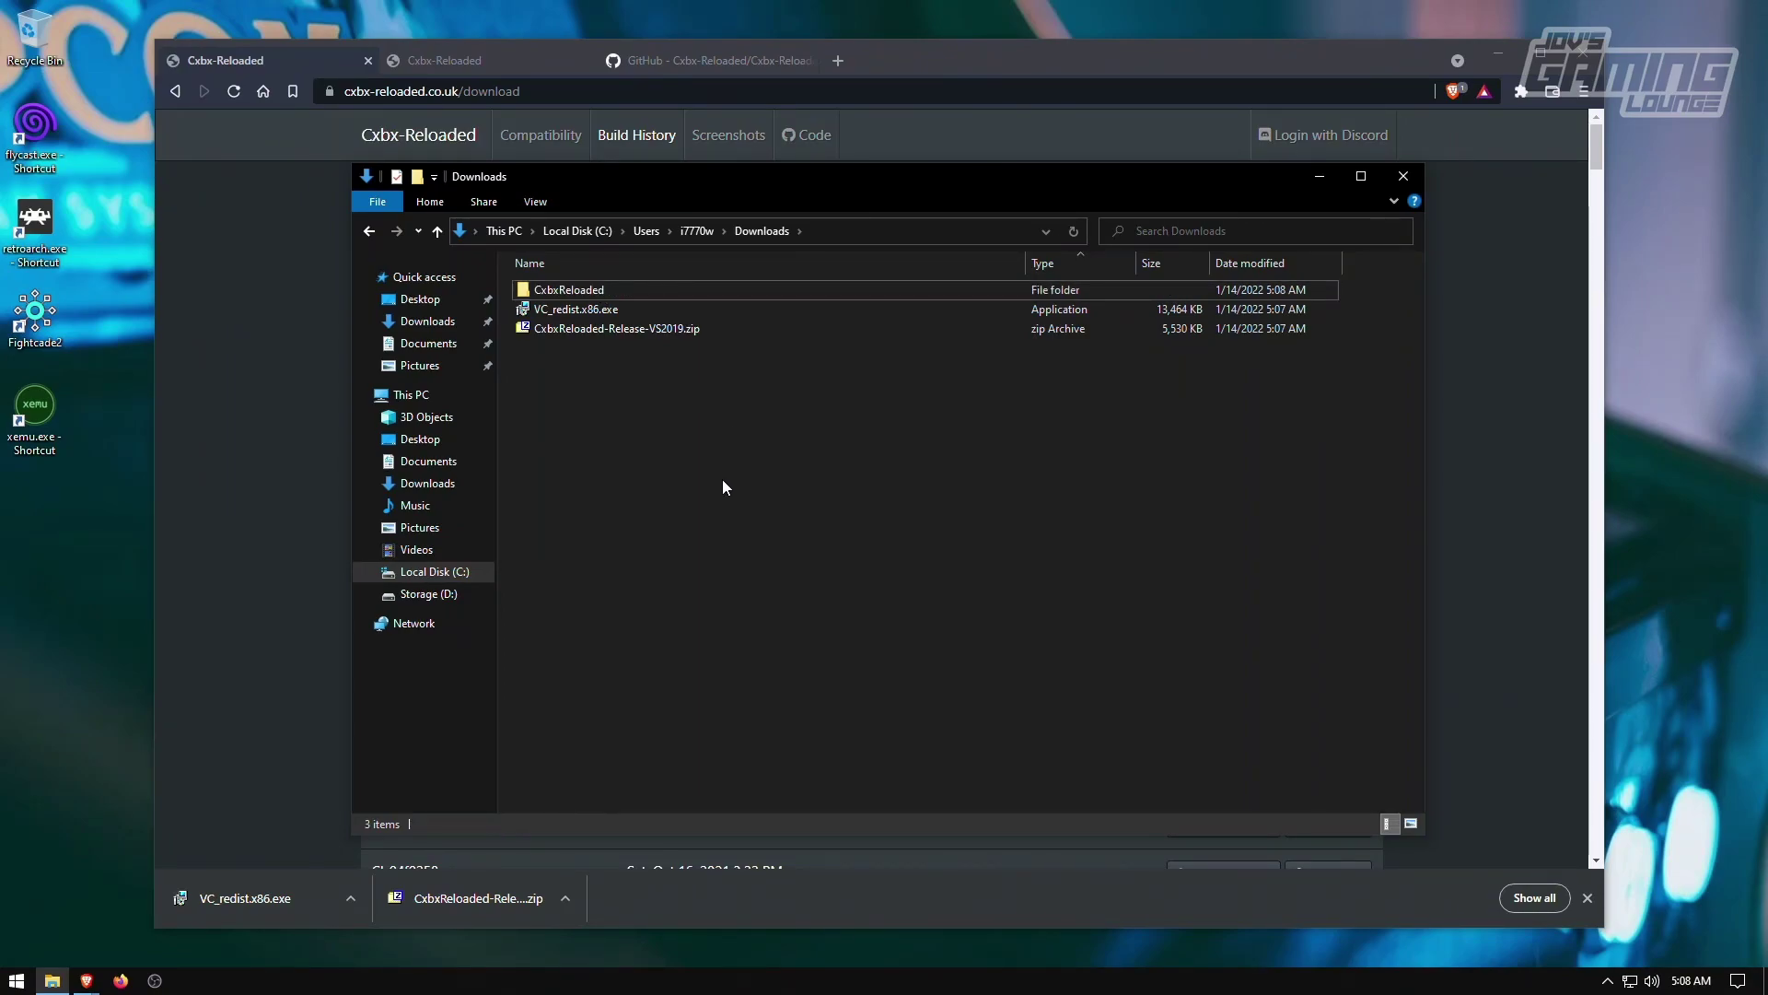
- Move the CxbxReloaded folder from Downloads into the Emulators folder on the Storage (D:) drive
{"action": "right_click", "coordinate": [544, 291]}
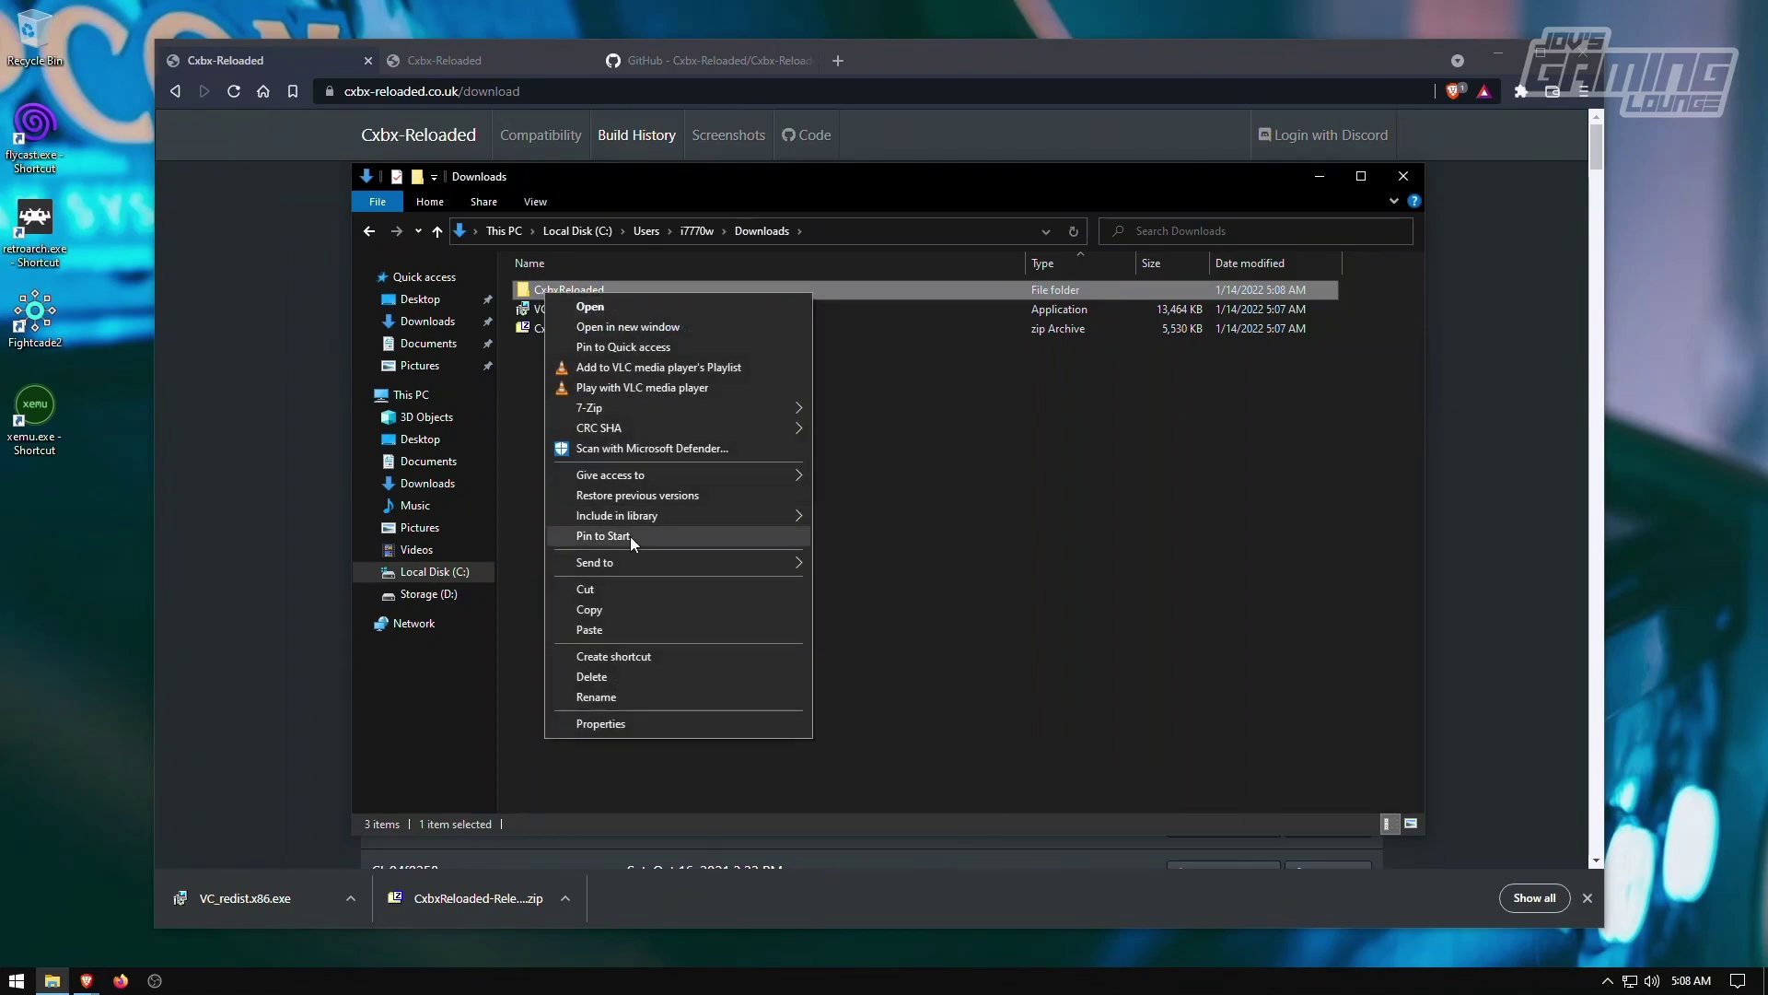
{"action": "left_click", "coordinate": [615, 589]}
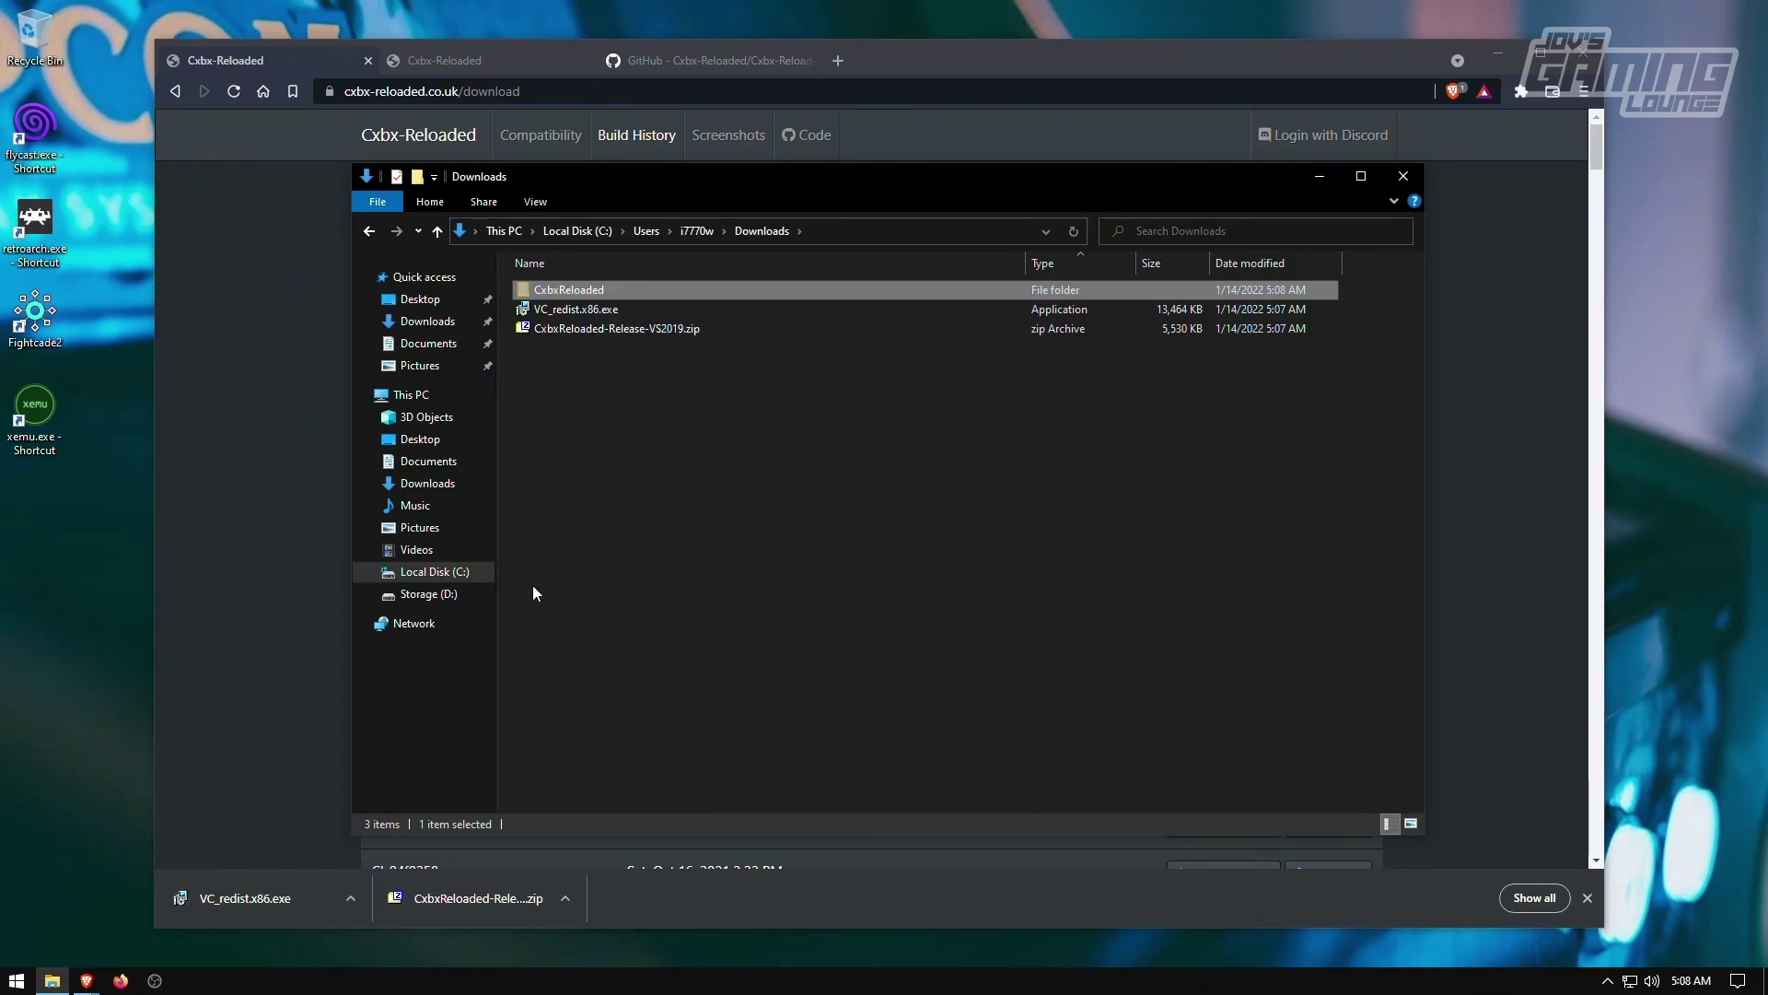
{"action": "left_click", "coordinate": [432, 594]}
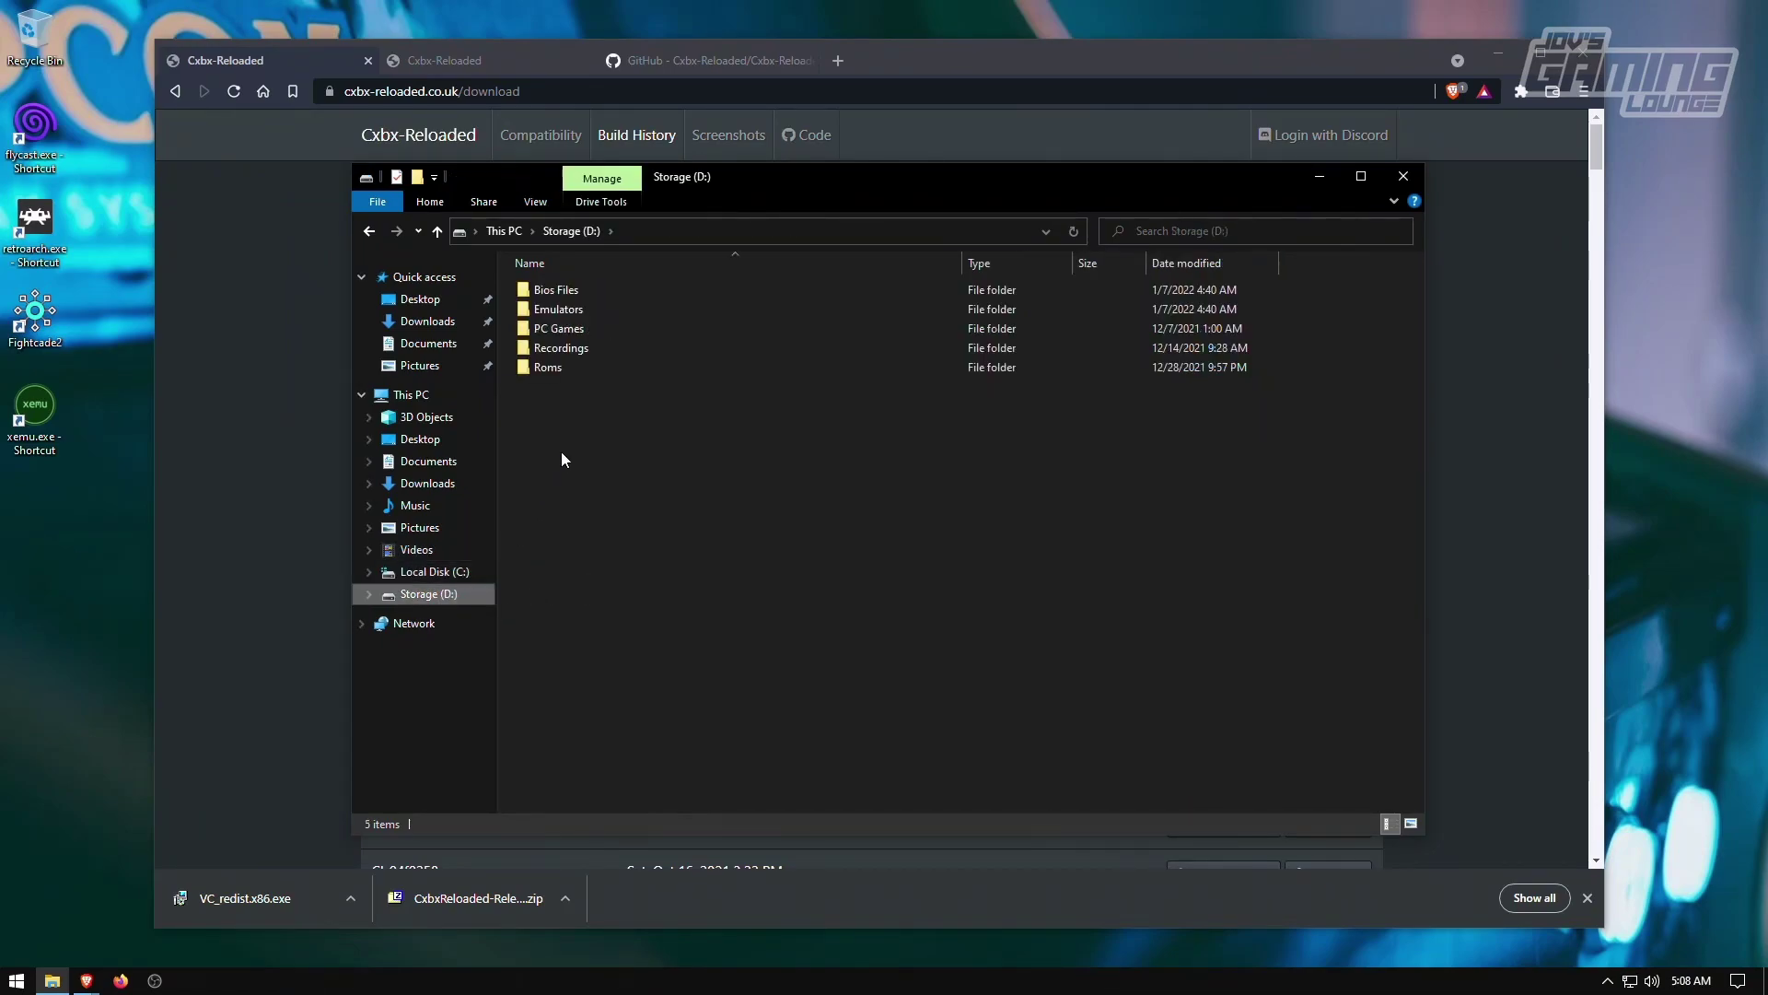
{"action": "double_click", "coordinate": [555, 311]}
{"action": "right_click", "coordinate": [729, 466]}
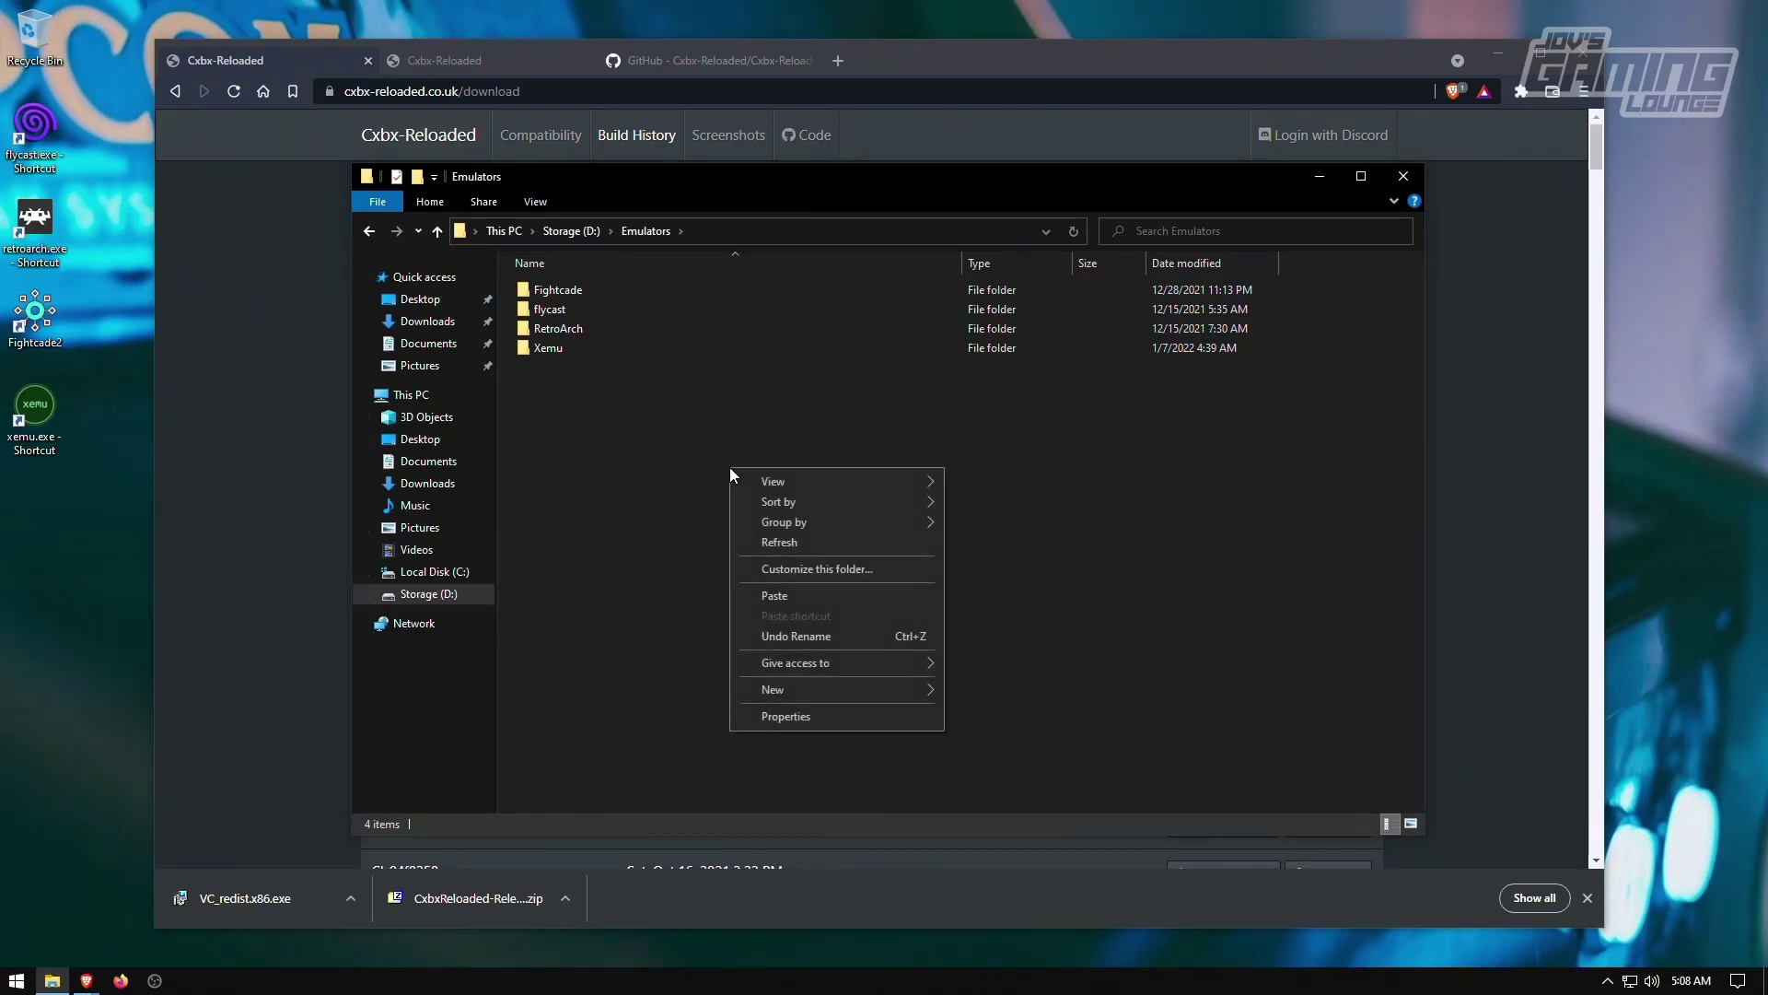
{"action": "left_click", "coordinate": [783, 594]}
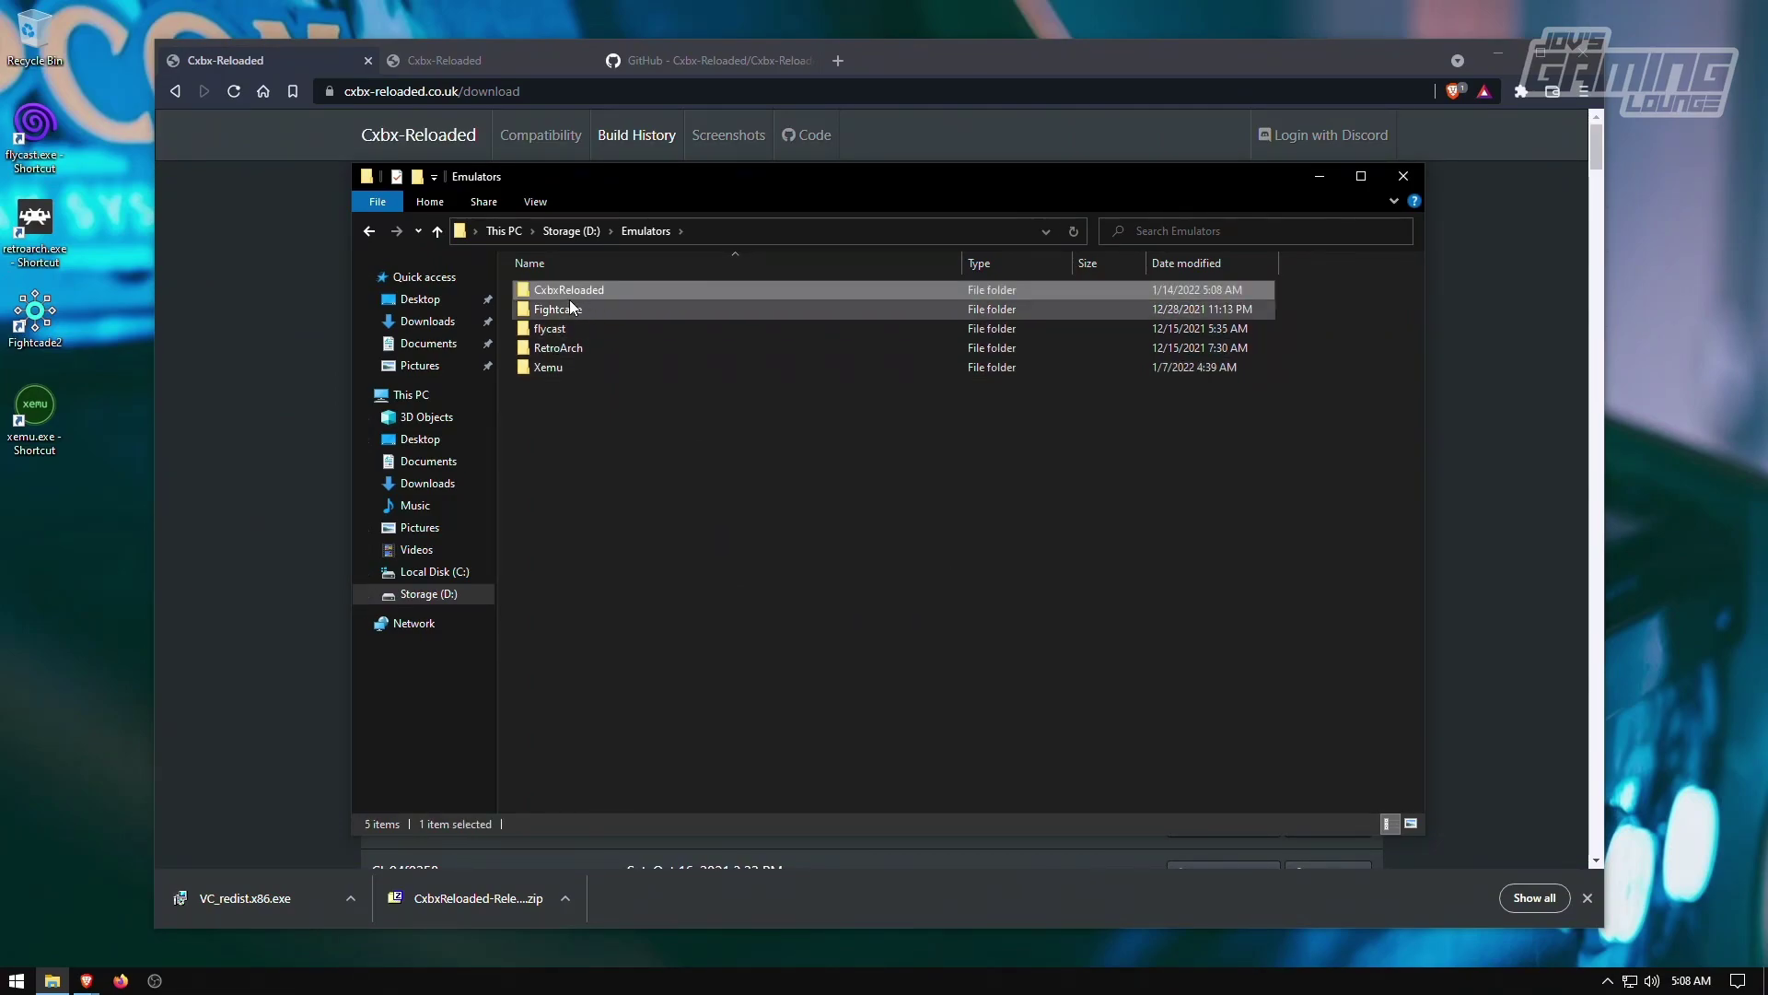
- Create a desktop shortcut for cxbx.exe in the CxbxReloaded folder, then clear the open windows to reveal the desktop
{"action": "double_click", "coordinate": [567, 289]}
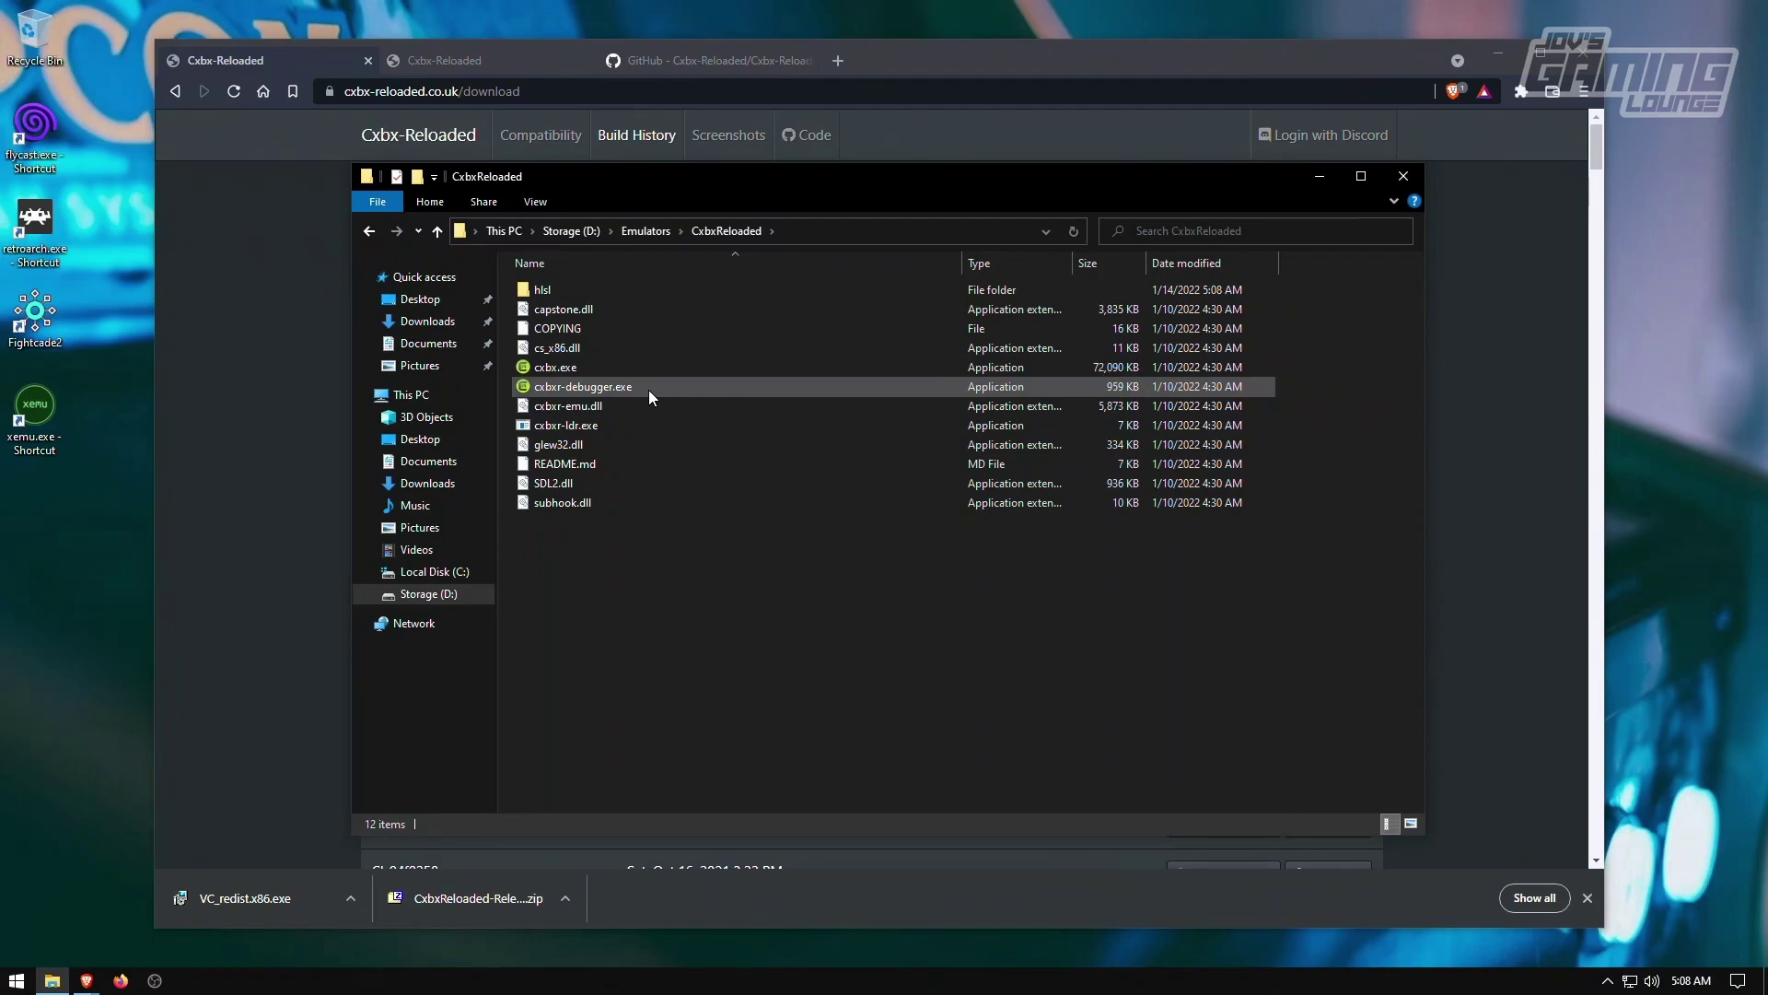
{"action": "right_click", "coordinate": [562, 363]}
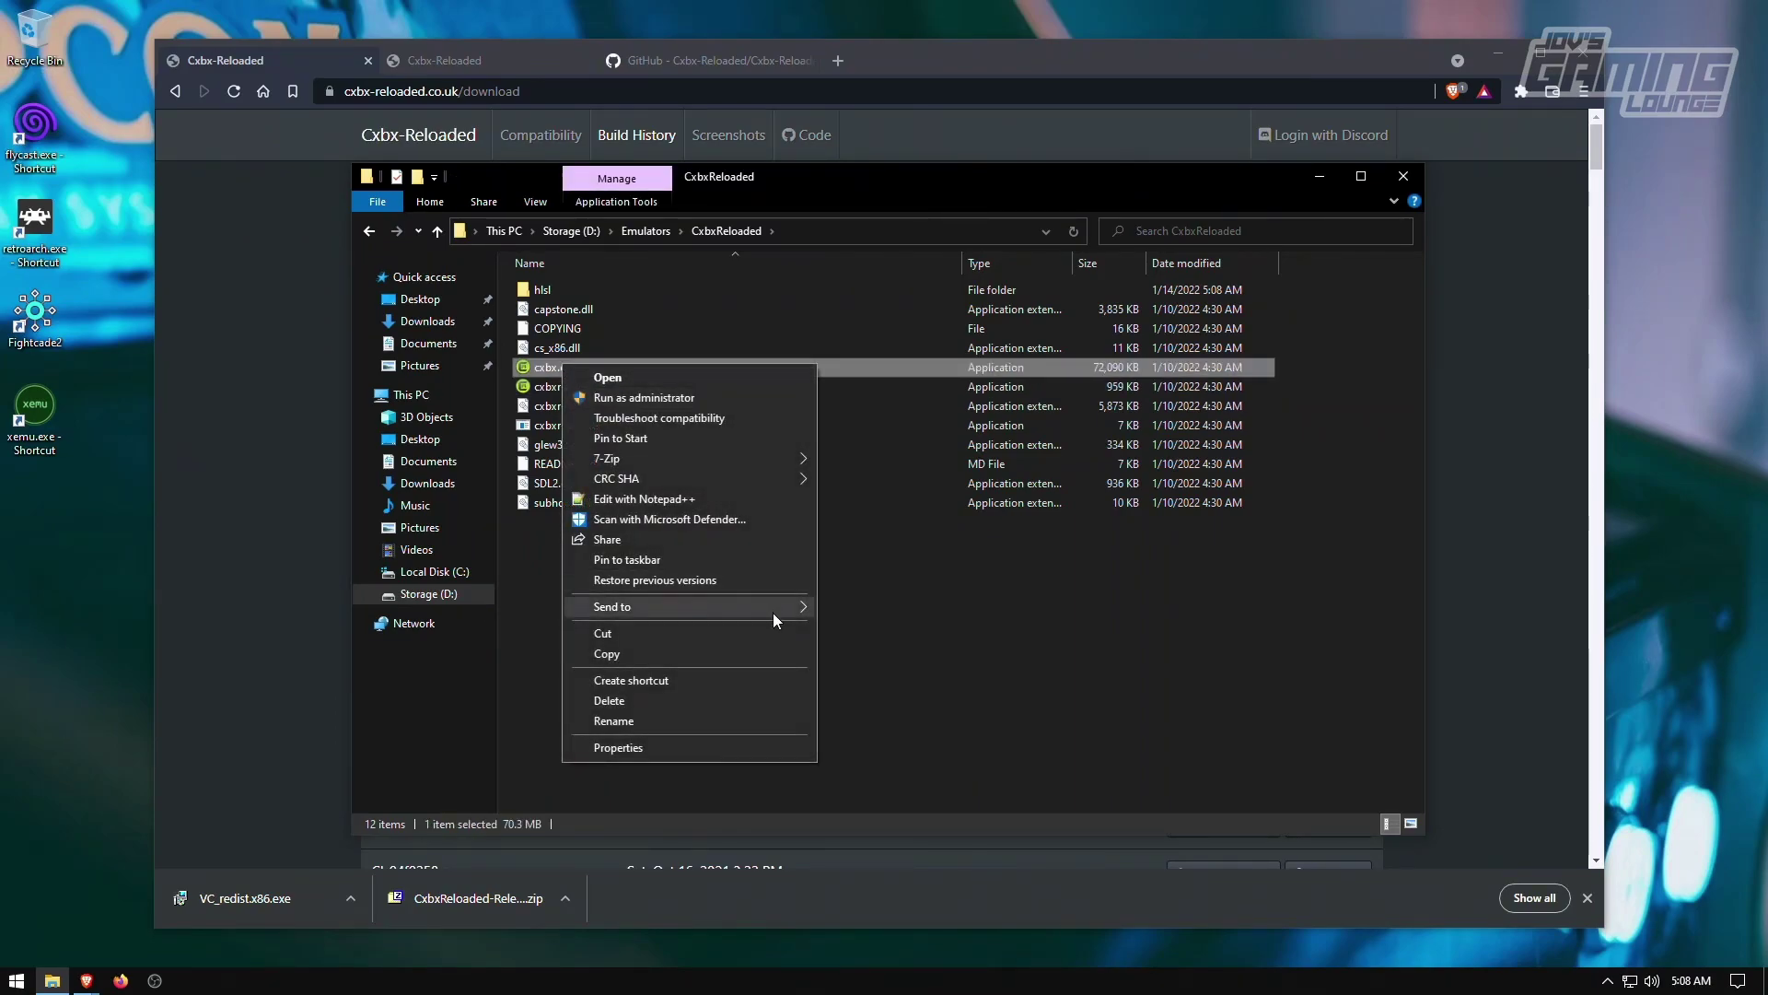
{"action": "mouse_move", "coordinate": [781, 612]}
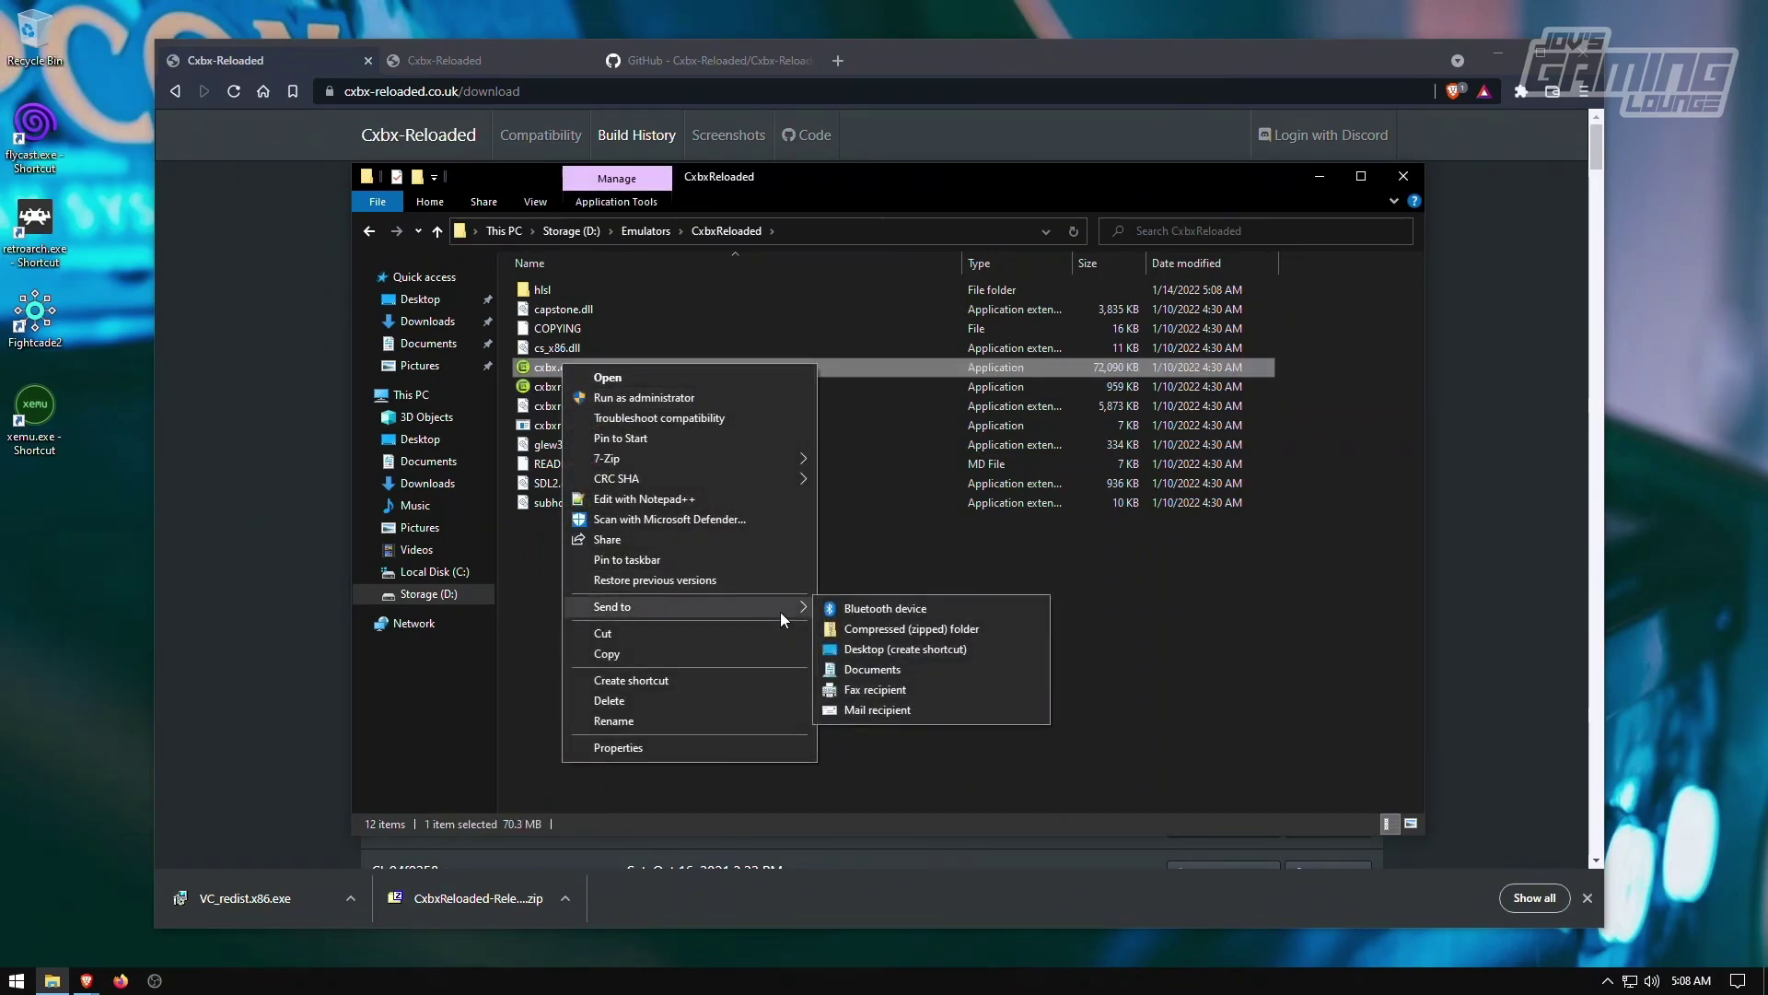
{"action": "left_click", "coordinate": [853, 643]}
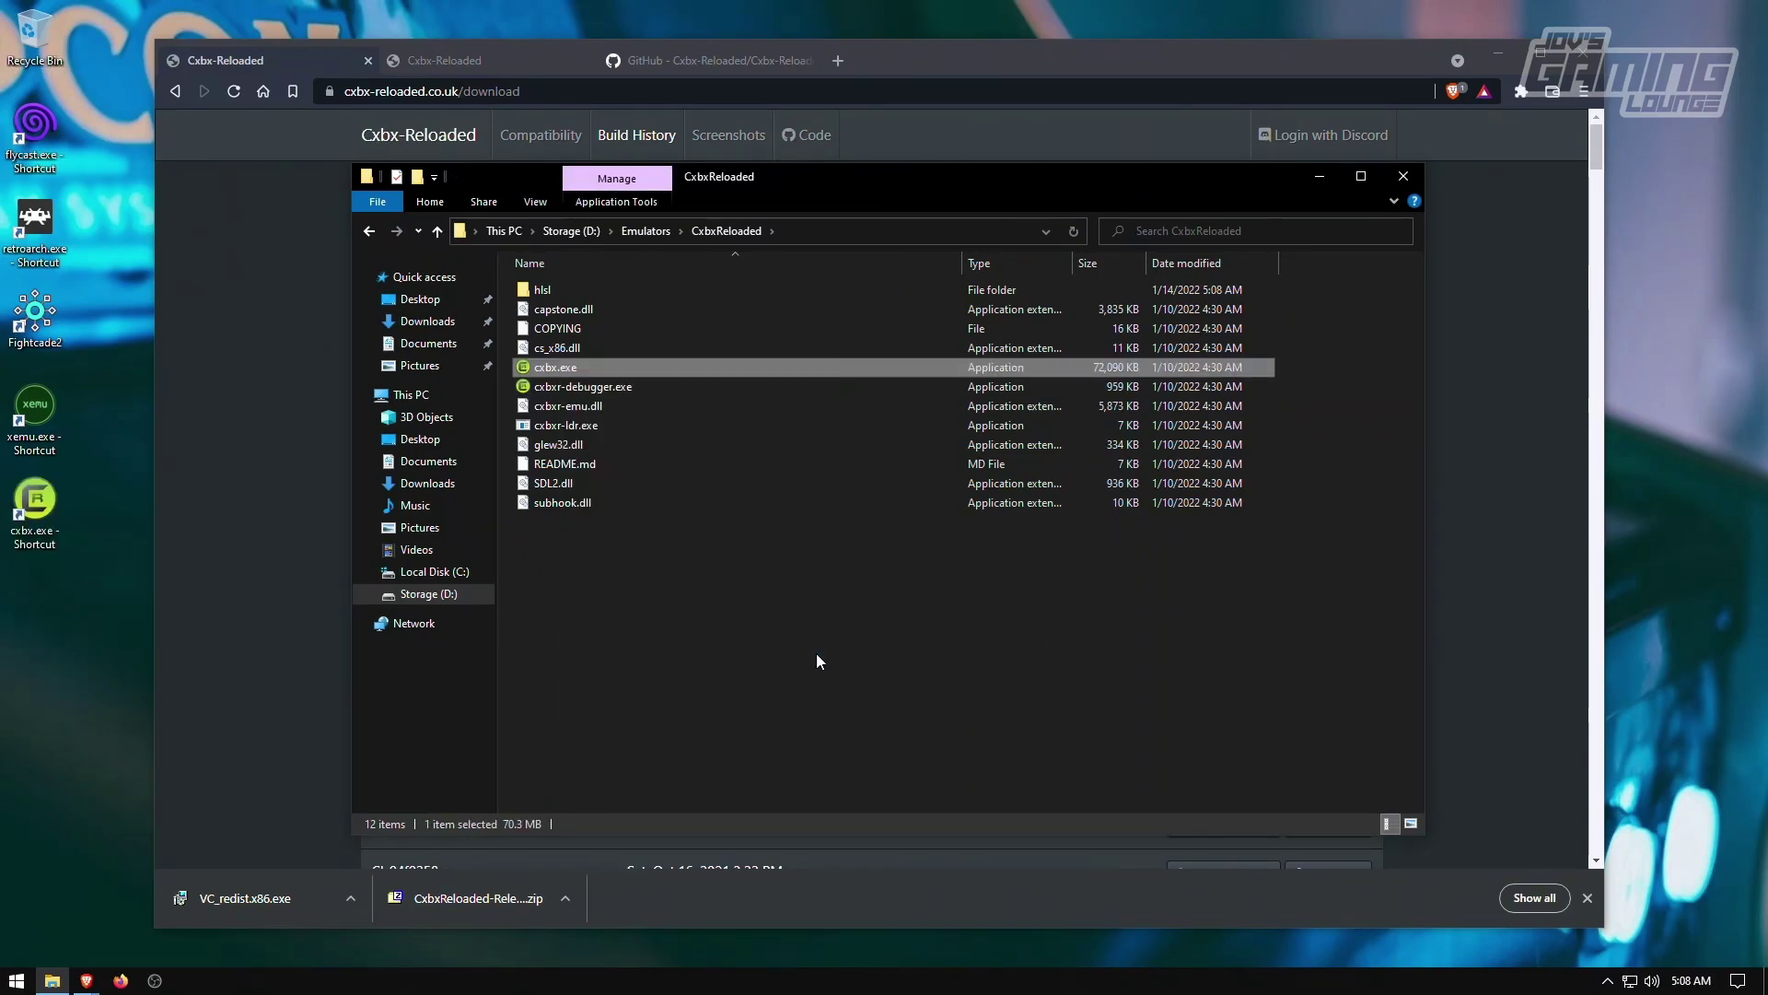
{"action": "left_click", "coordinate": [1402, 176]}
{"action": "left_click", "coordinate": [1497, 51]}
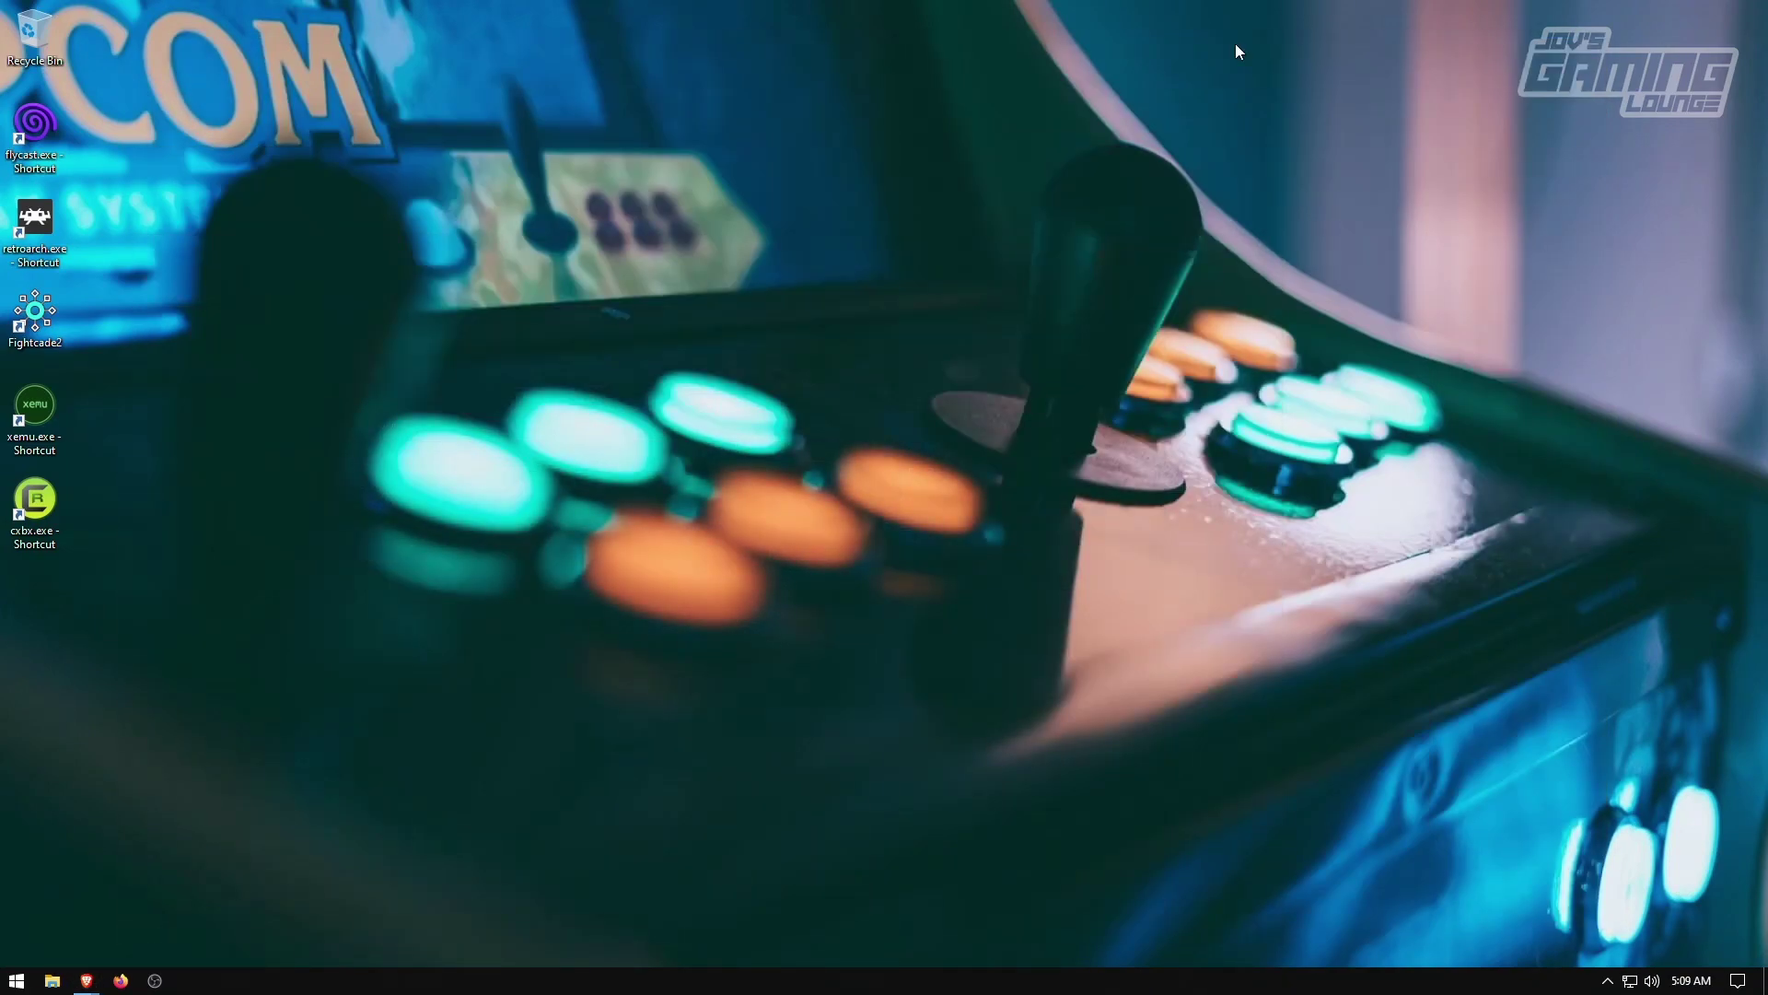
- Launch Cxbx-Reloaded from its desktop shortcut and choose to use it in portable mode
{"action": "double_click", "coordinate": [41, 502]}
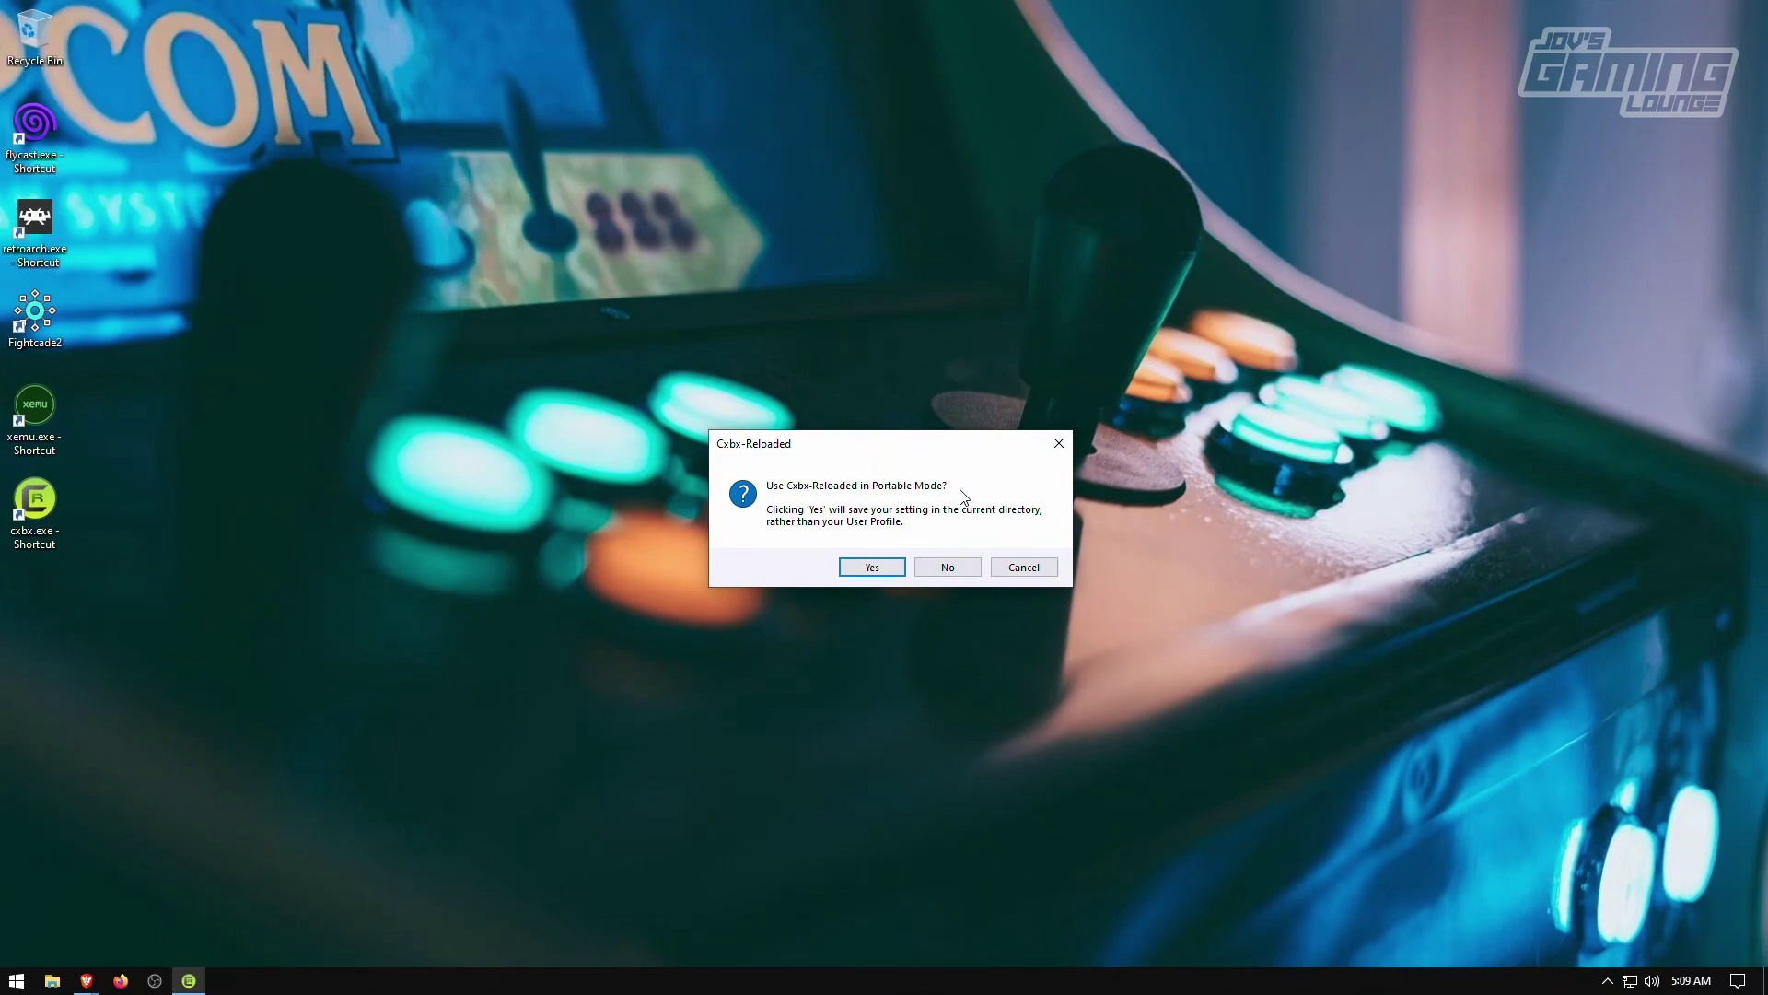
{"action": "left_click", "coordinate": [860, 571]}
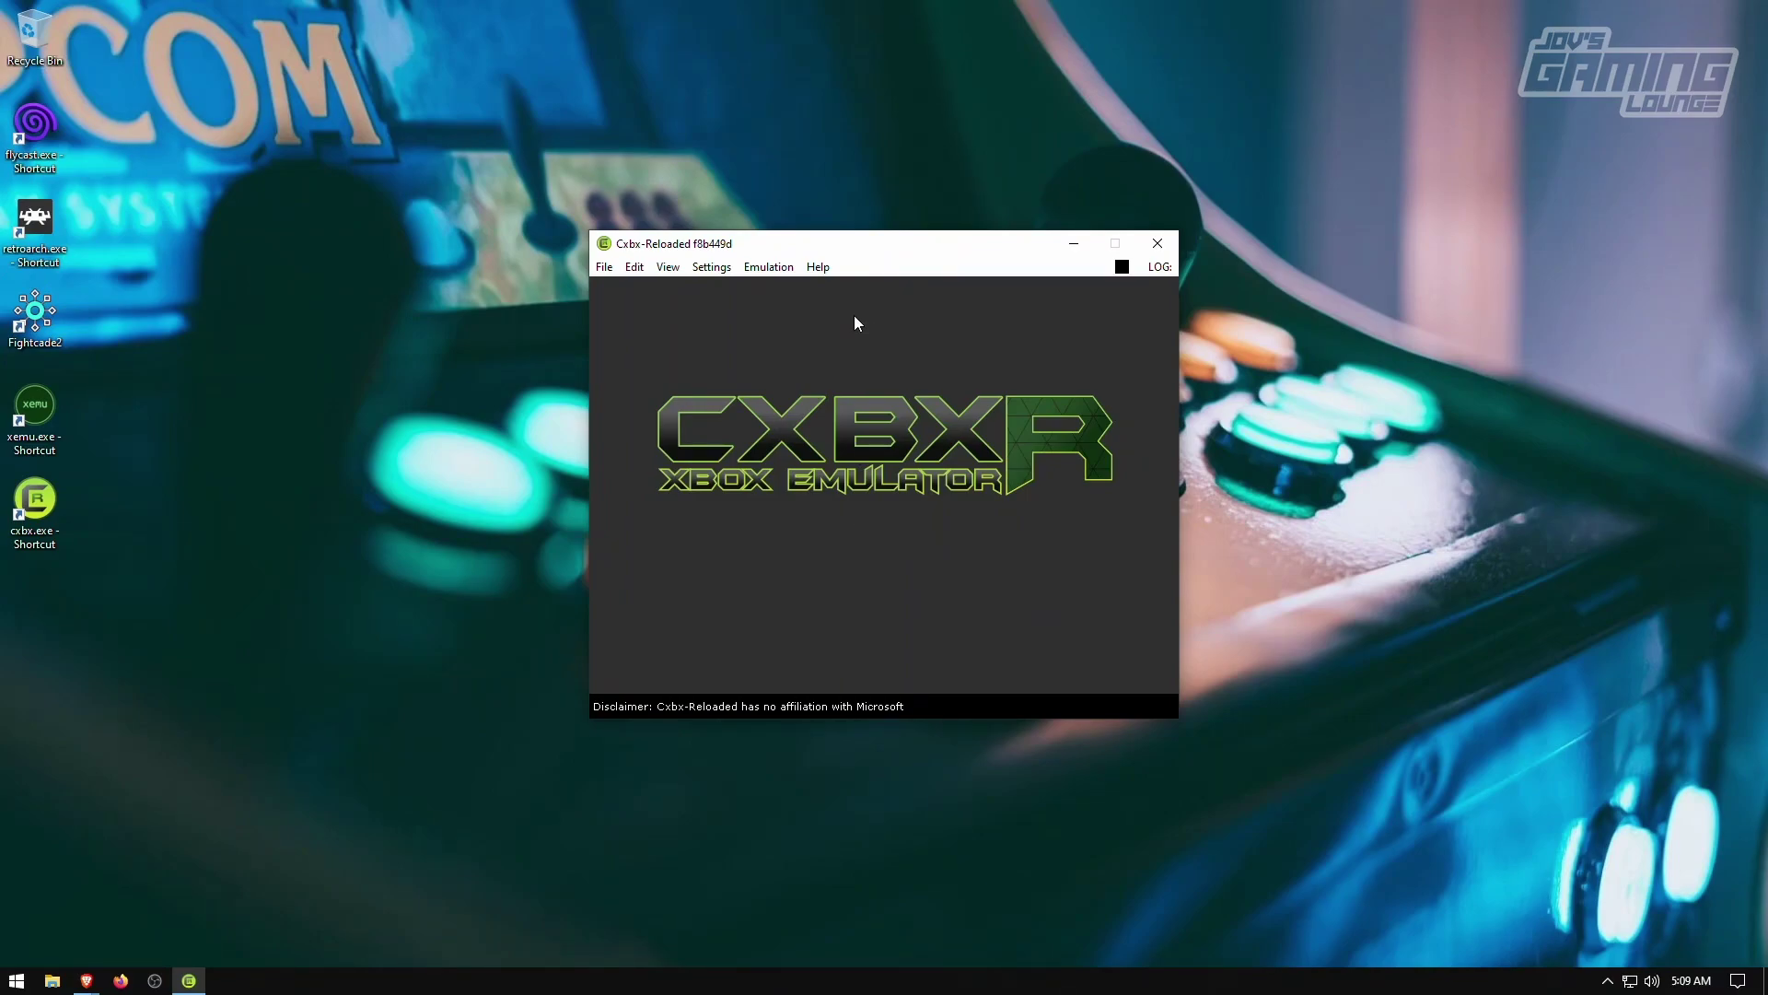
{"action": "mouse_move", "coordinate": [955, 243]}
{"action": "left_mouse_down"}
{"action": "mouse_move", "coordinate": [928, 239]}
{"action": "mouse_move", "coordinate": [980, 237]}
{"action": "left_mouse_up"}
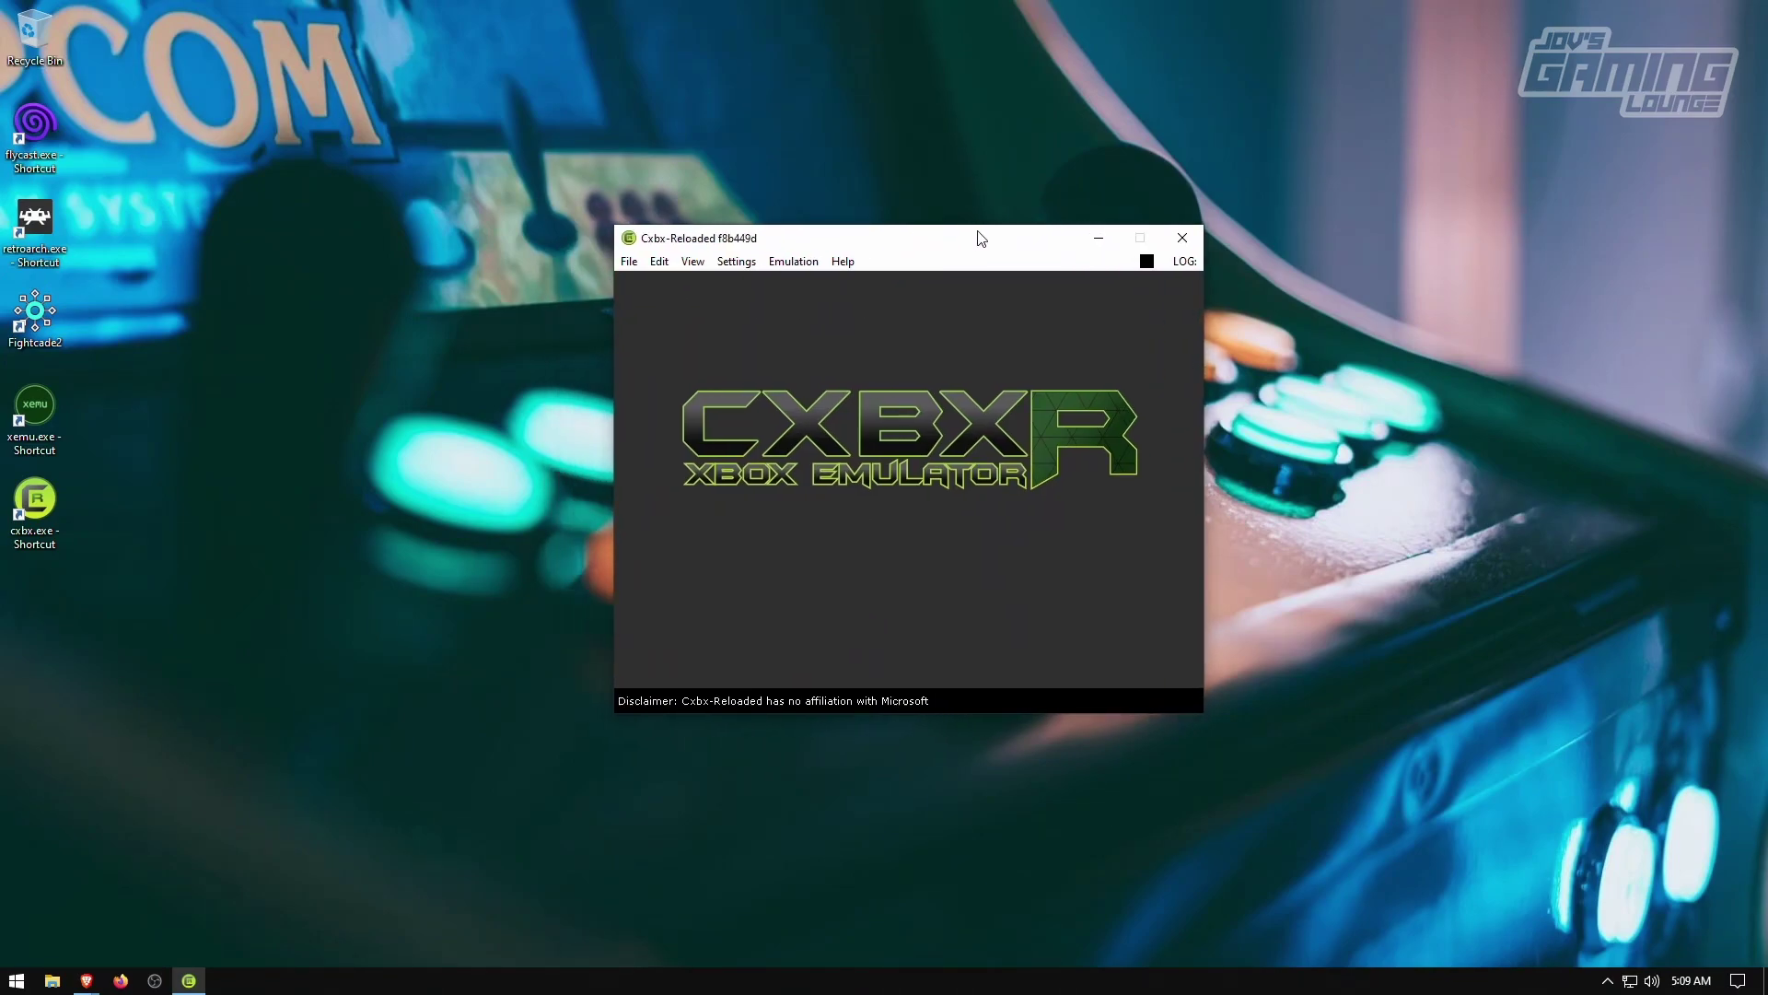
- Look at the emulator's video configuration options and close them without changing anything
{"action": "left_click", "coordinate": [735, 263]}
{"action": "left_click", "coordinate": [737, 263]}
{"action": "left_click", "coordinate": [793, 261]}
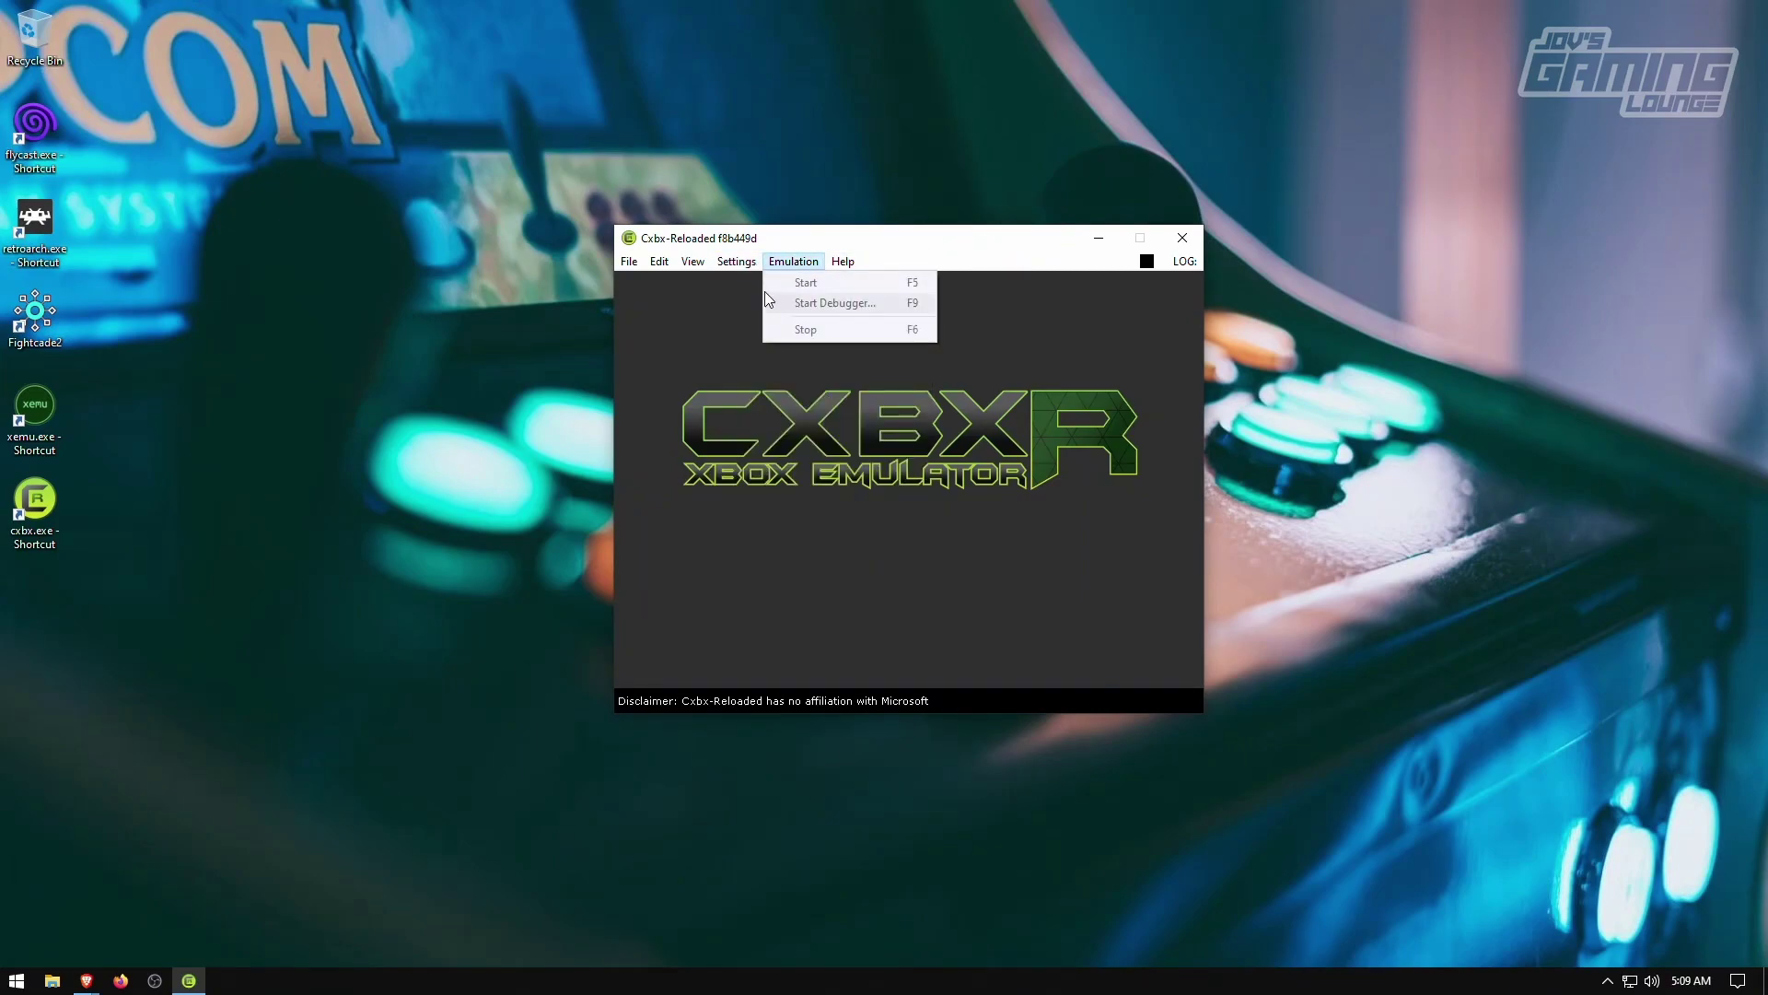
{"action": "left_click", "coordinate": [739, 263]}
{"action": "left_click", "coordinate": [744, 305]}
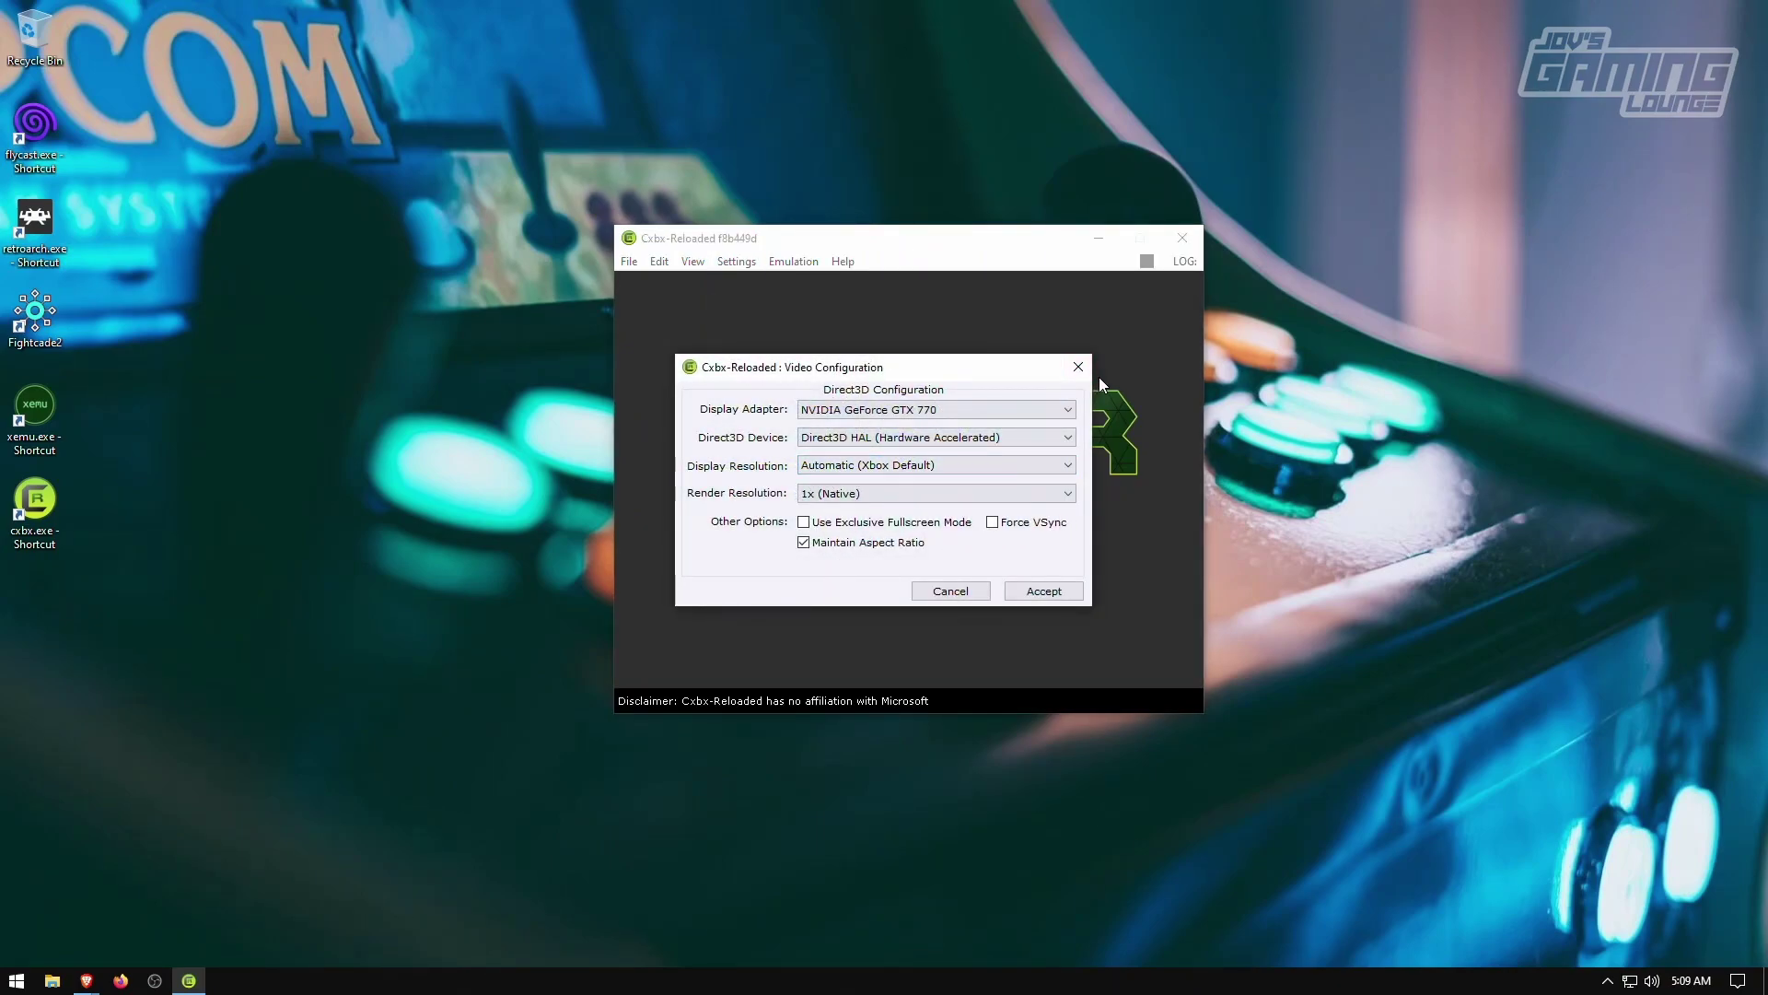
{"action": "left_click", "coordinate": [951, 589]}
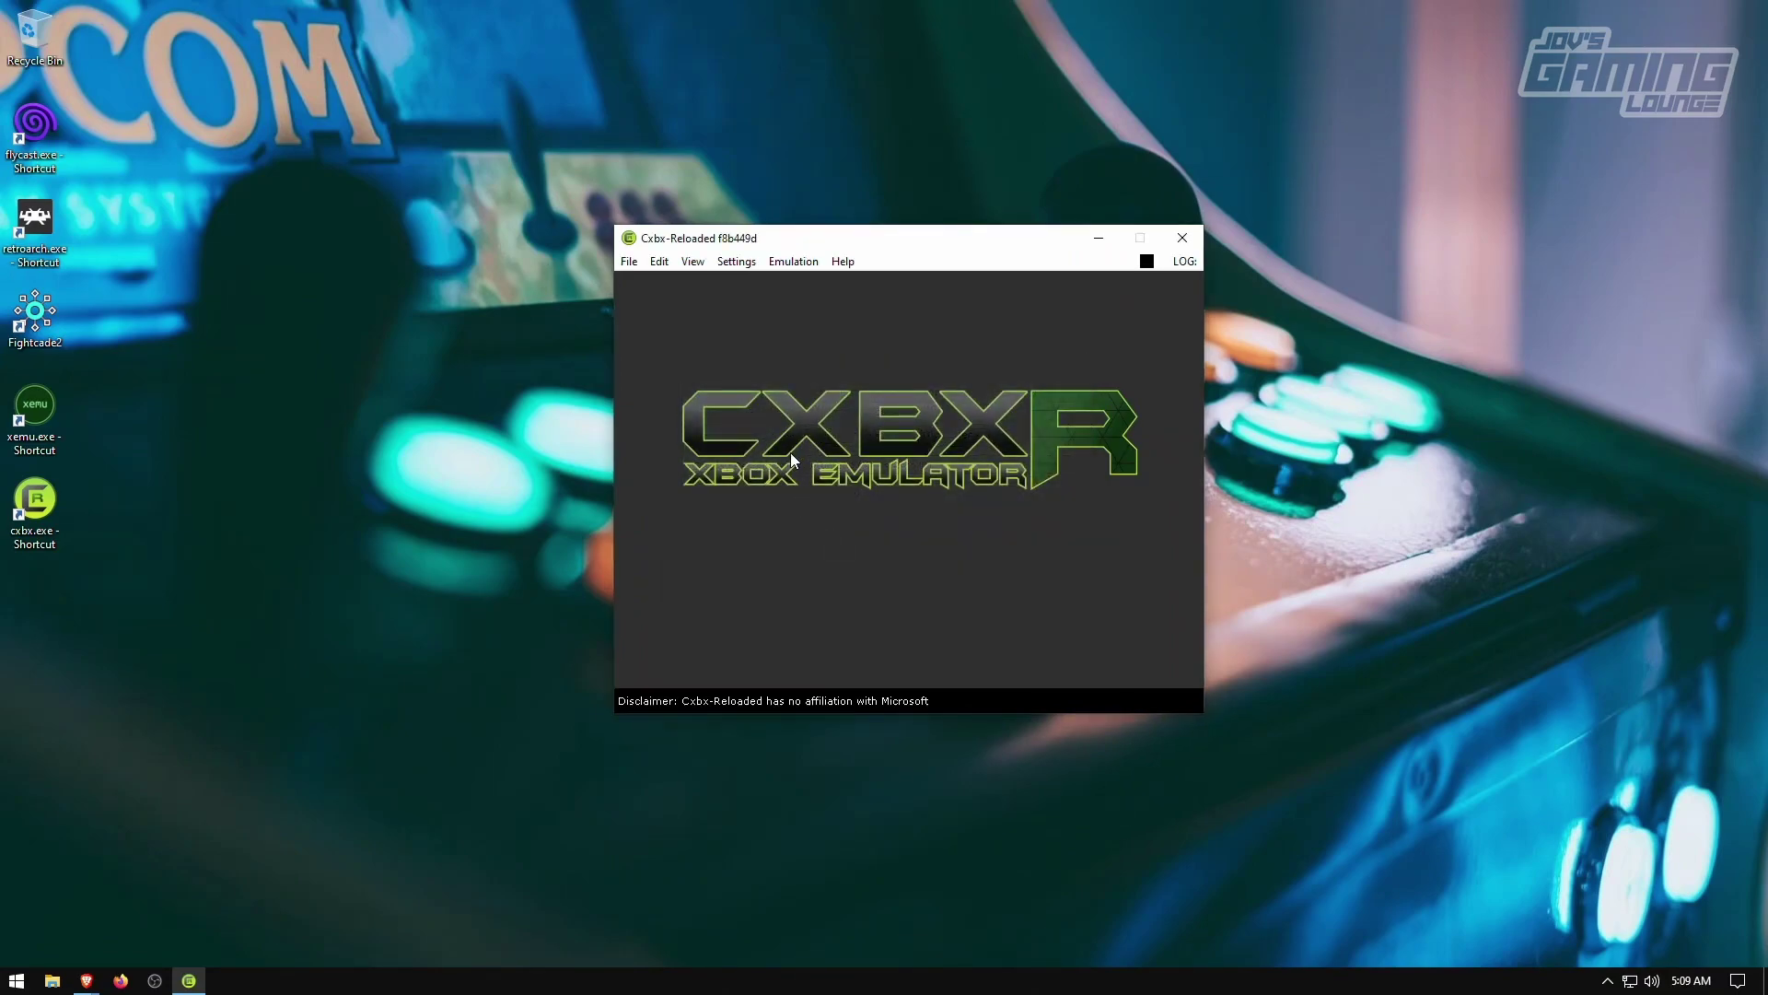
- Assign an MS Gamepad S to port 1 in the input configuration and open its binding settings
{"action": "left_click", "coordinate": [748, 264]}
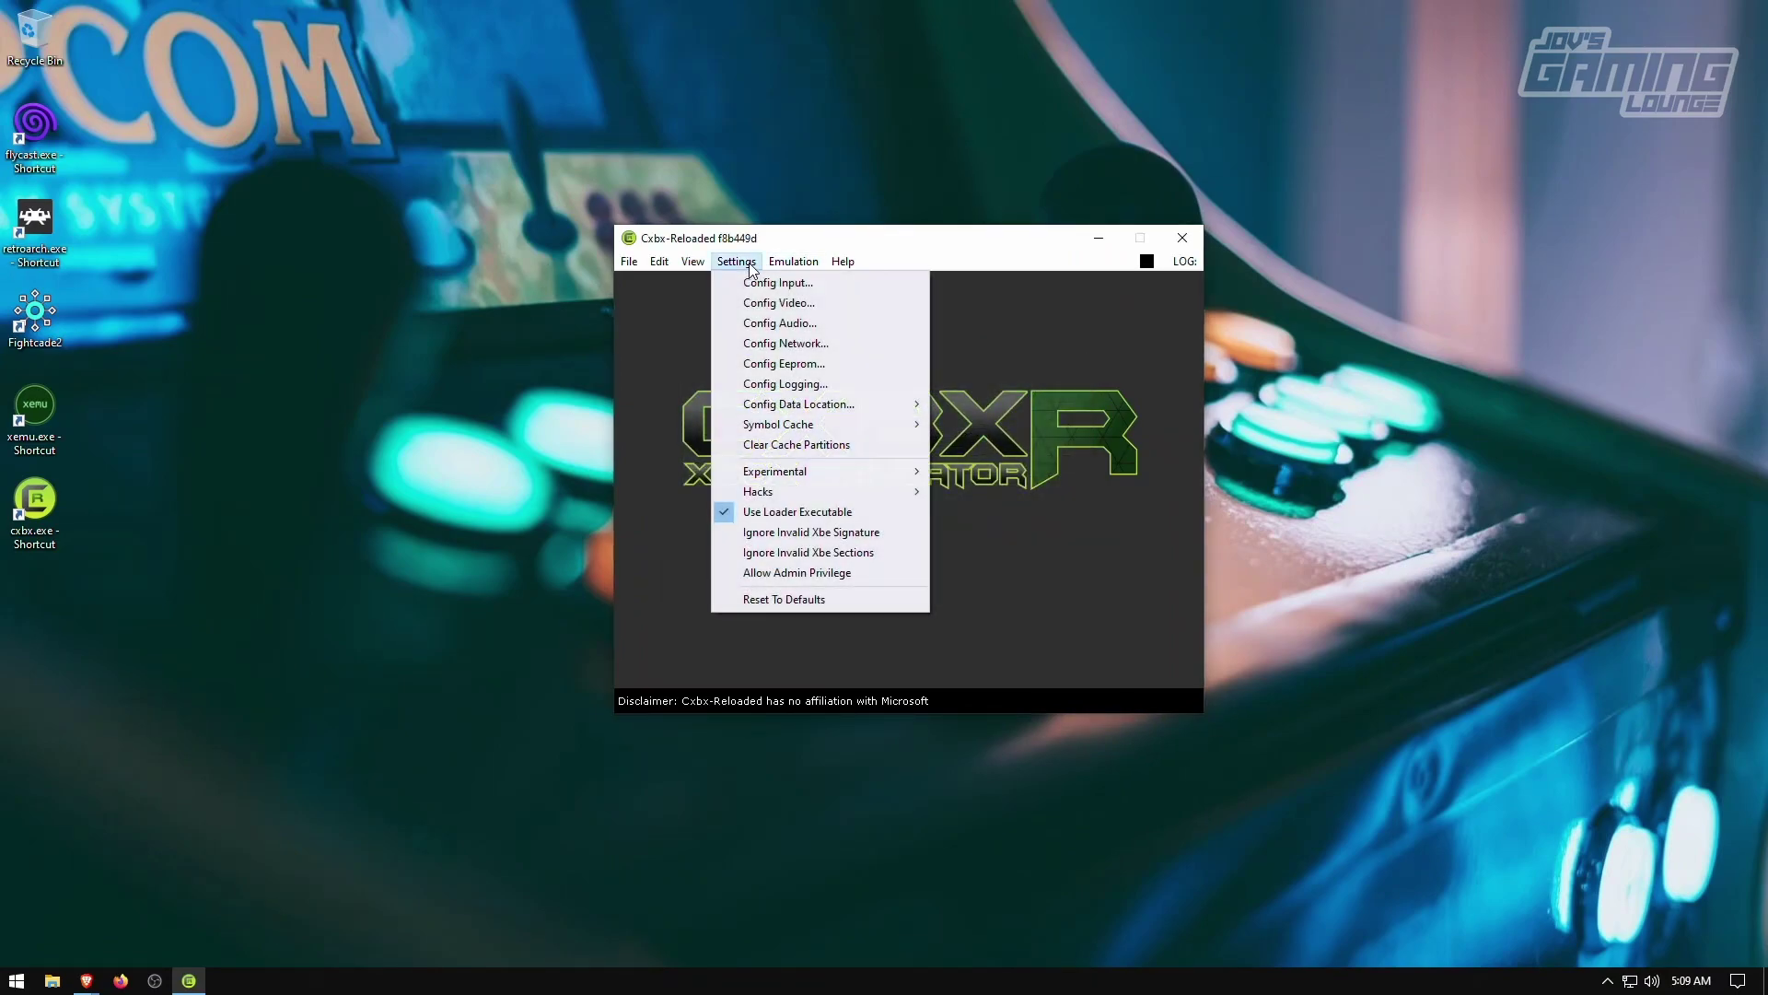
{"action": "left_click", "coordinate": [792, 281]}
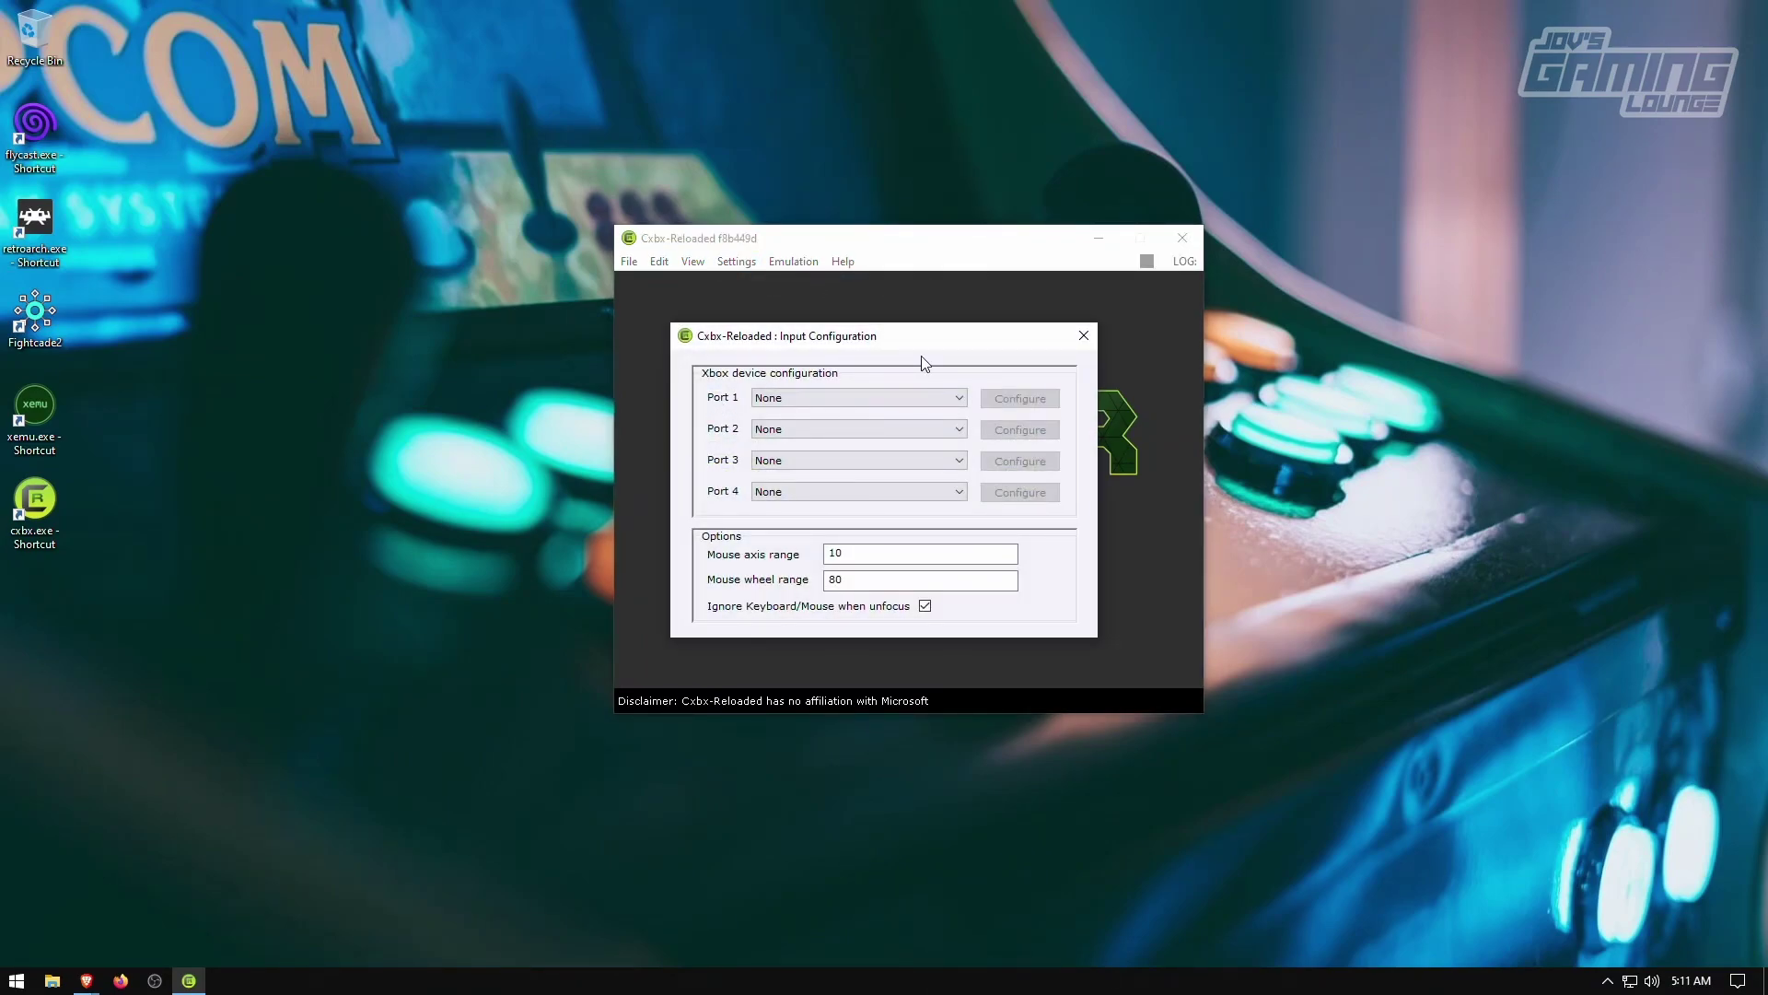
{"action": "left_click", "coordinate": [823, 396]}
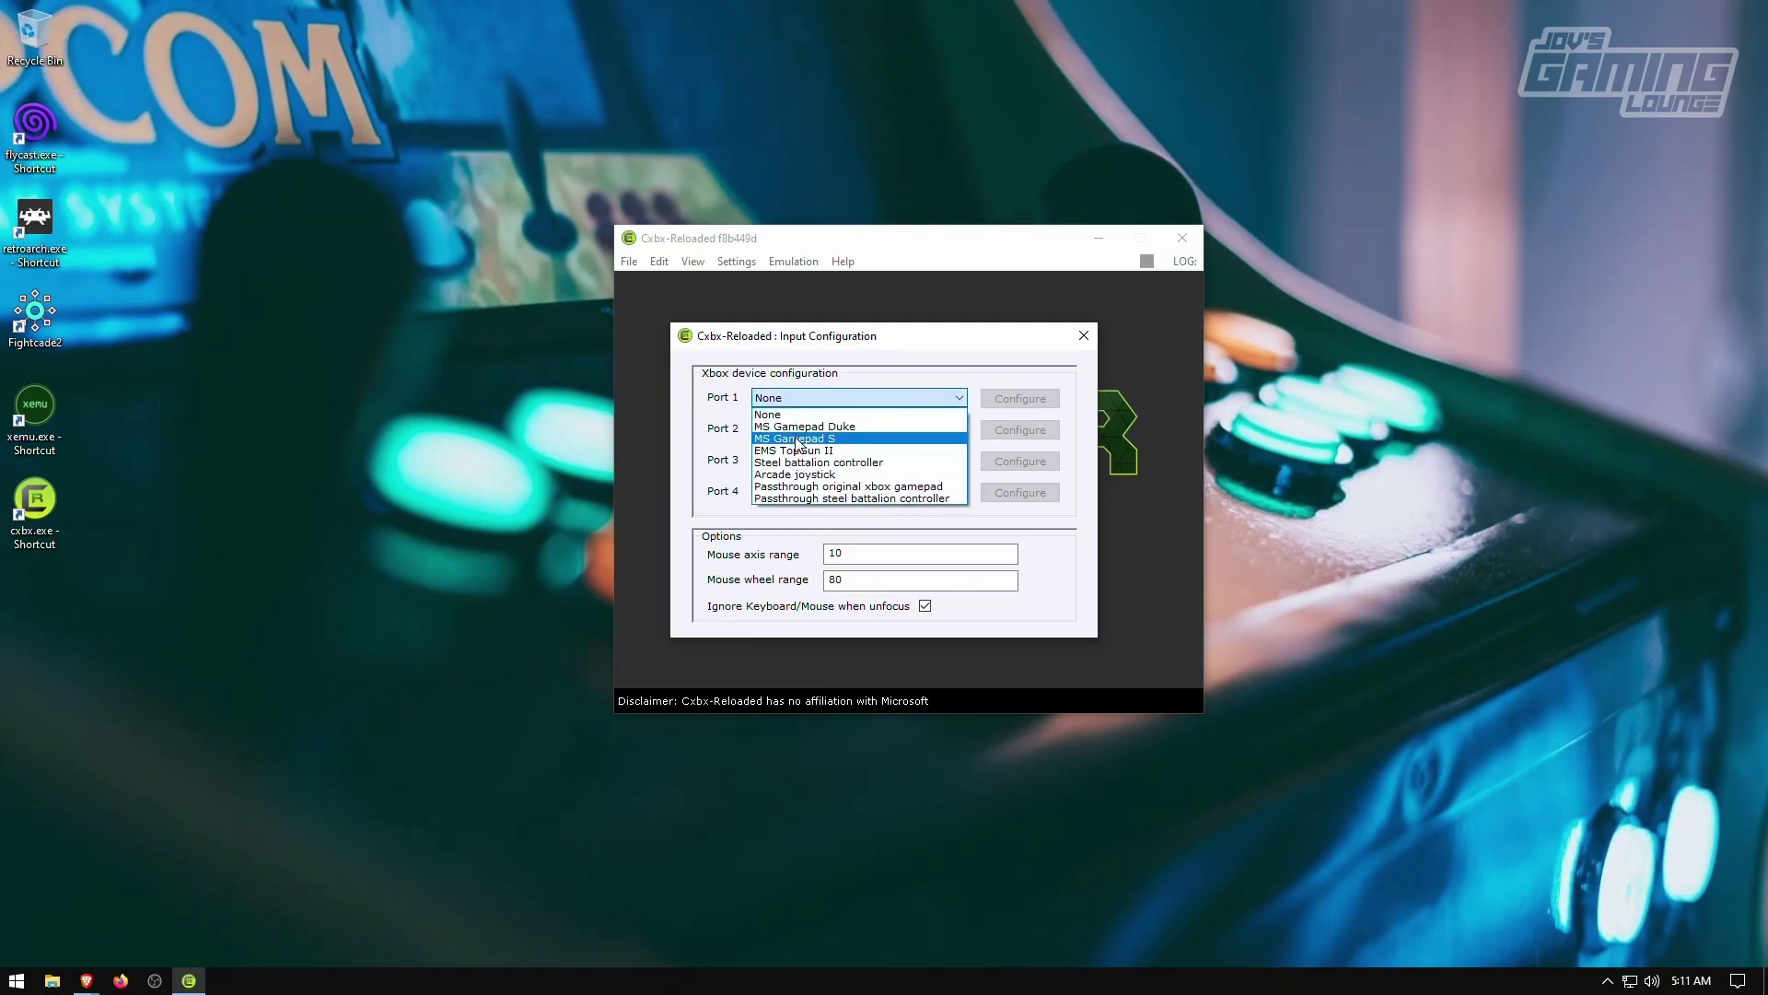
{"action": "left_click", "coordinate": [836, 441]}
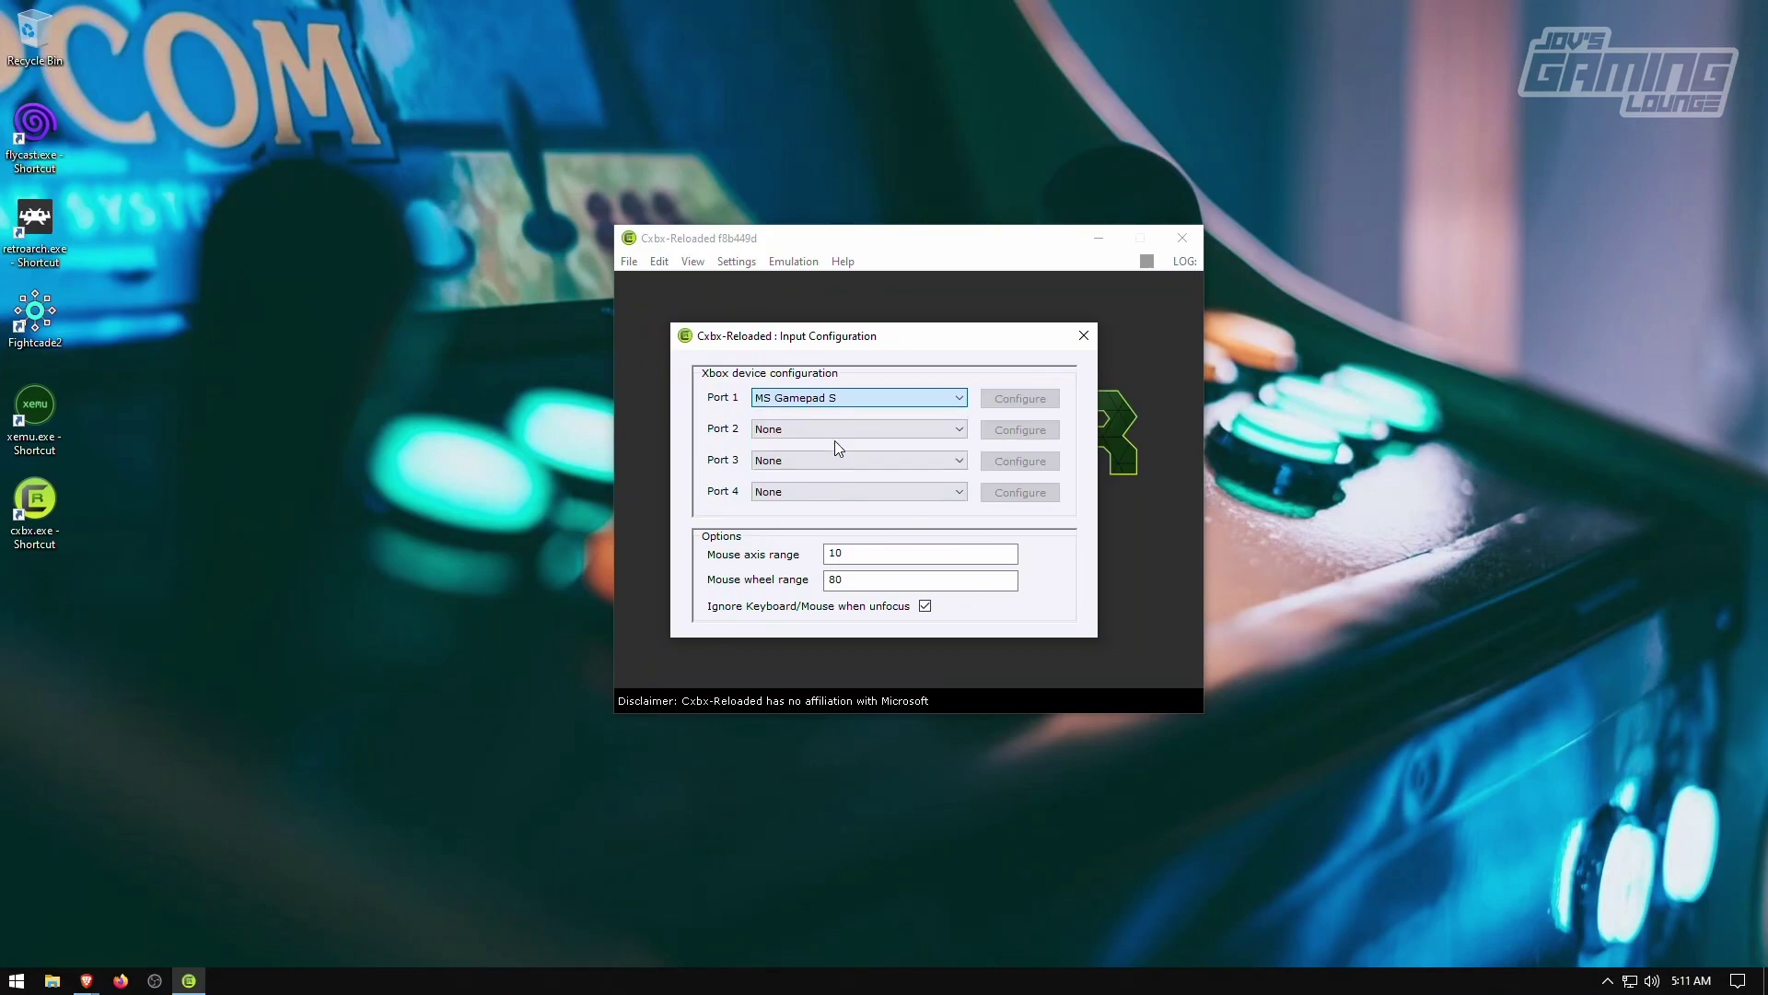
{"action": "left_click", "coordinate": [1018, 404]}
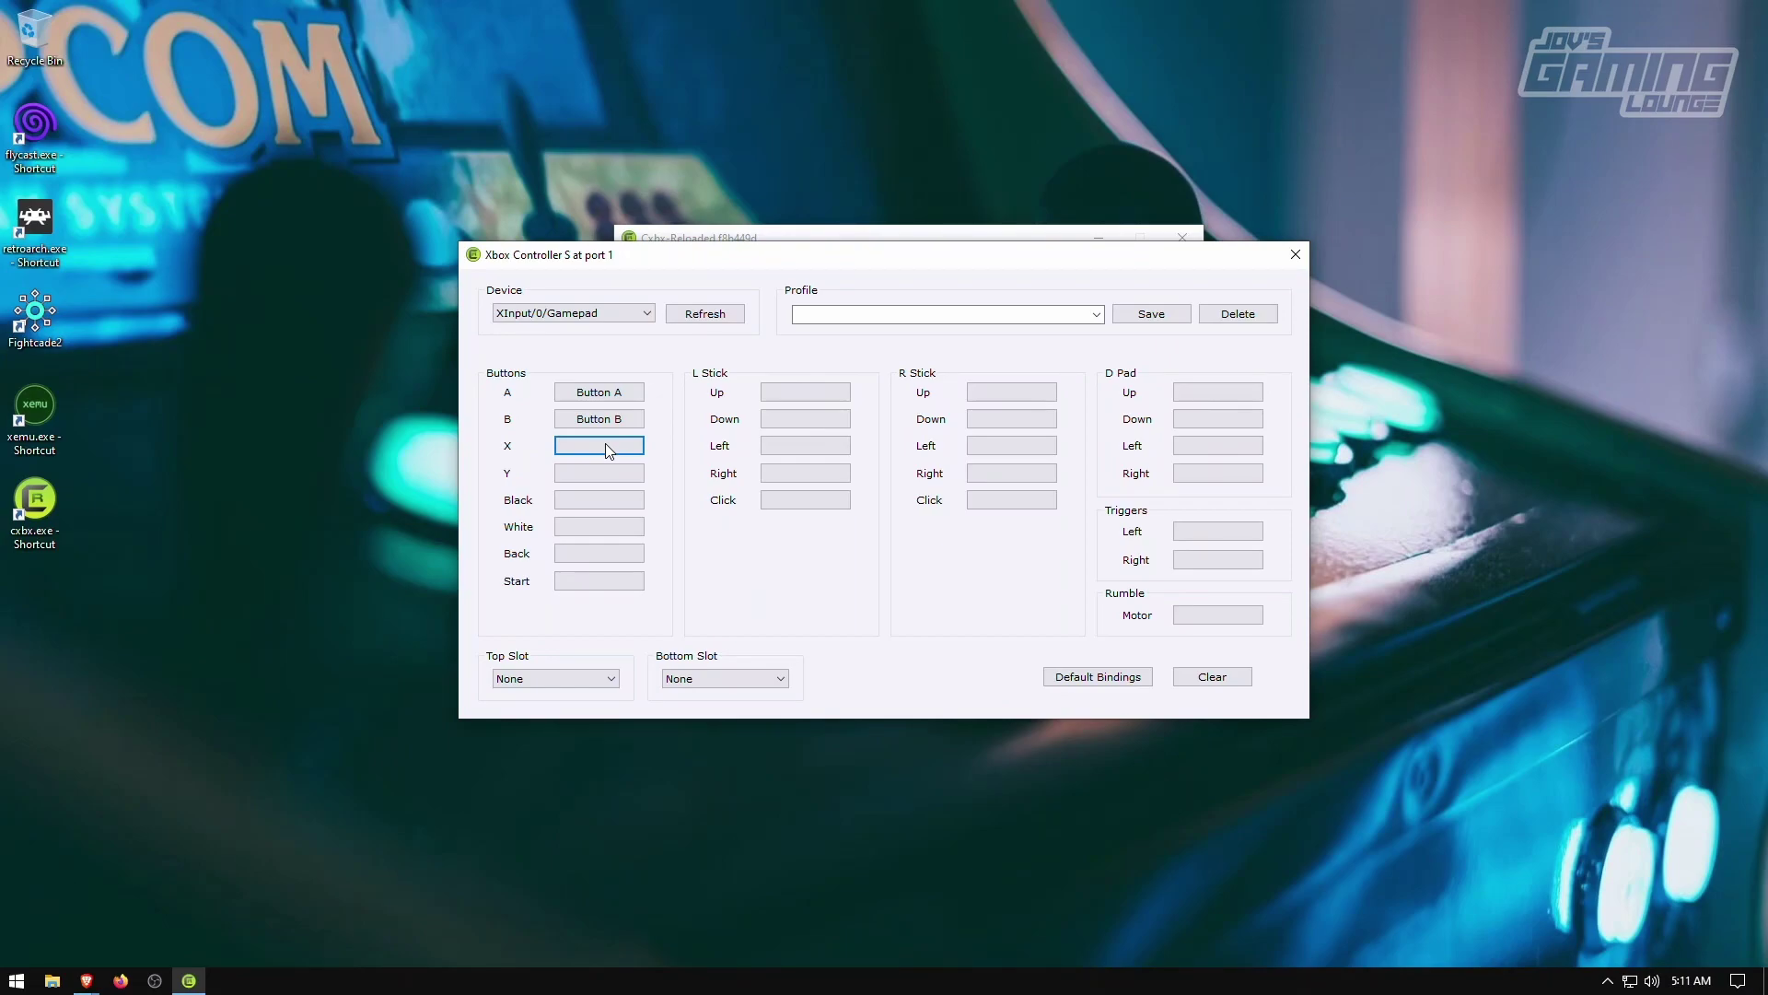
- Bind the gamepad's face buttons, Black to Shoulder L, White to Shoulder R, Back, Start and the left stick to the matching XInput controls
{"action": "left_click", "coordinate": [598, 473]}
{"action": "left_click", "coordinate": [599, 499]}
{"action": "left_click", "coordinate": [599, 525]}
{"action": "left_click", "coordinate": [804, 392]}
{"action": "left_click", "coordinate": [805, 499]}
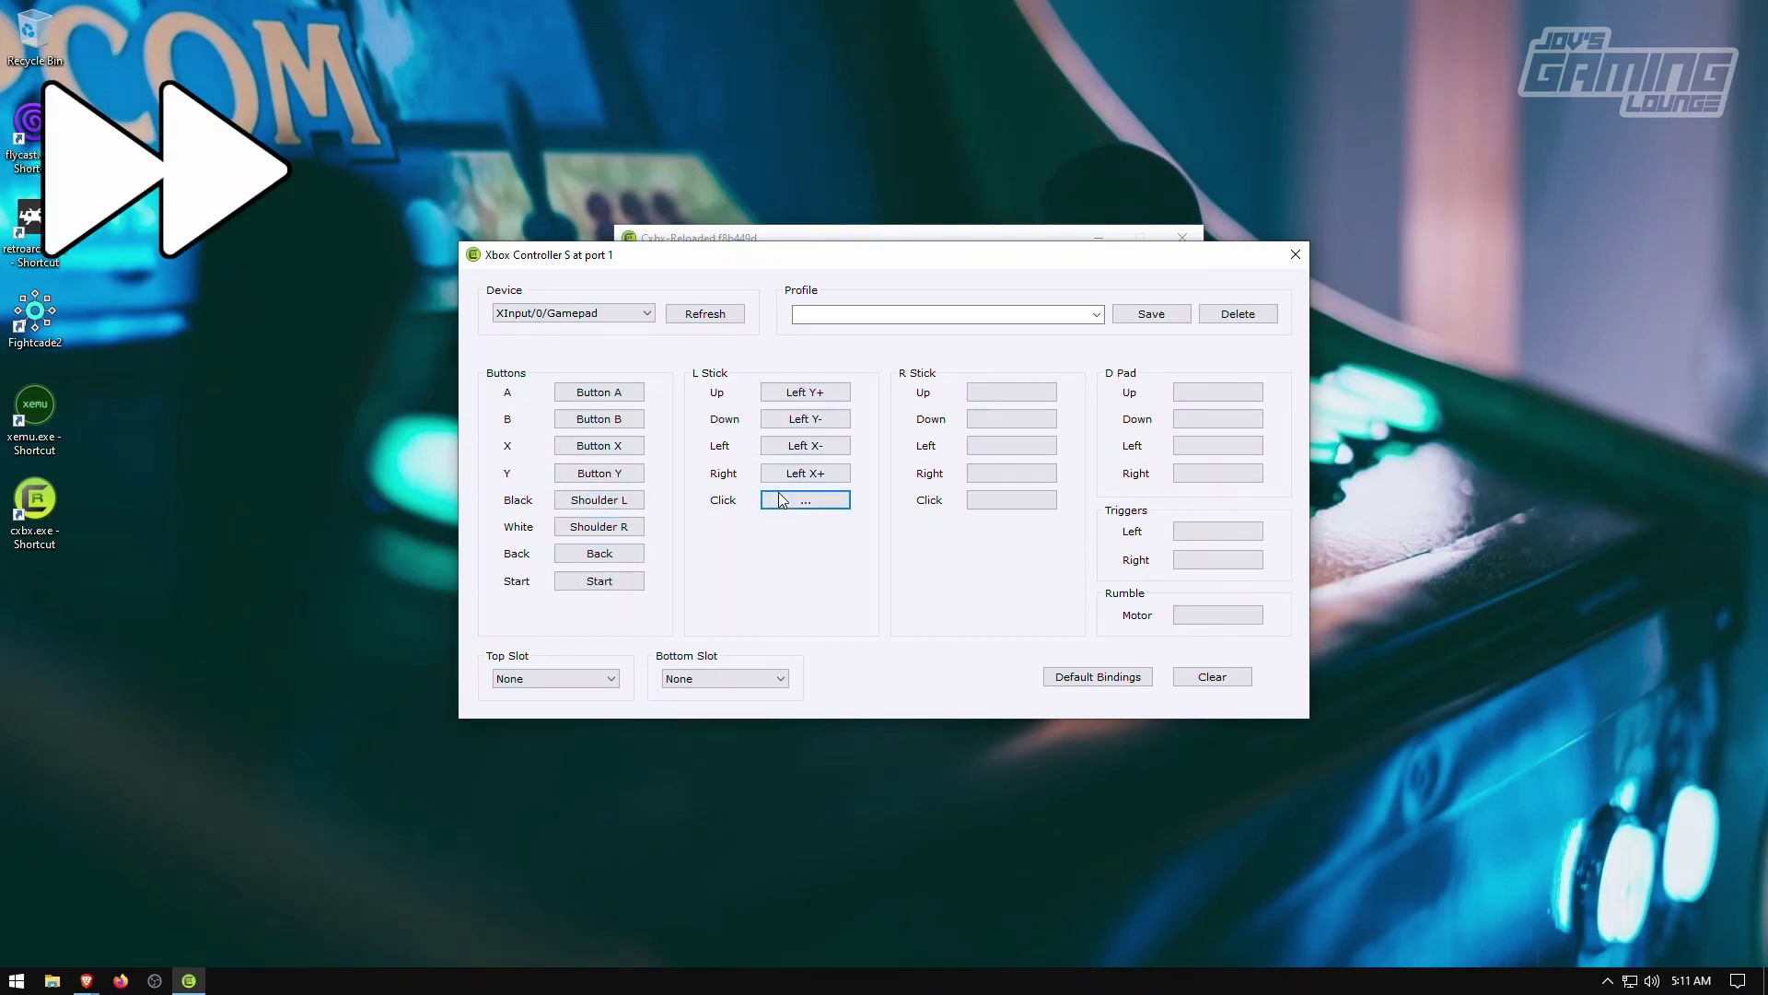
- Bind the right stick's directions to Right Y+, Right Y-, Right X- and Right X+, and its click to Thumb R
{"action": "left_click", "coordinate": [1011, 391]}
{"action": "left_click", "coordinate": [1011, 418]}
{"action": "left_click", "coordinate": [1012, 445]}
{"action": "left_click", "coordinate": [1011, 472]}
{"action": "left_click", "coordinate": [1012, 499]}
- Bind the D Pad to Pad N, S, W and E, the triggers to Trigger L and R, and the rumble motor to LeftRight
{"action": "left_click", "coordinate": [1217, 391]}
{"action": "left_click", "coordinate": [1217, 472]}
{"action": "left_click", "coordinate": [1218, 530]}
{"action": "left_click", "coordinate": [1218, 559]}
{"action": "left_click", "coordinate": [1218, 614]}
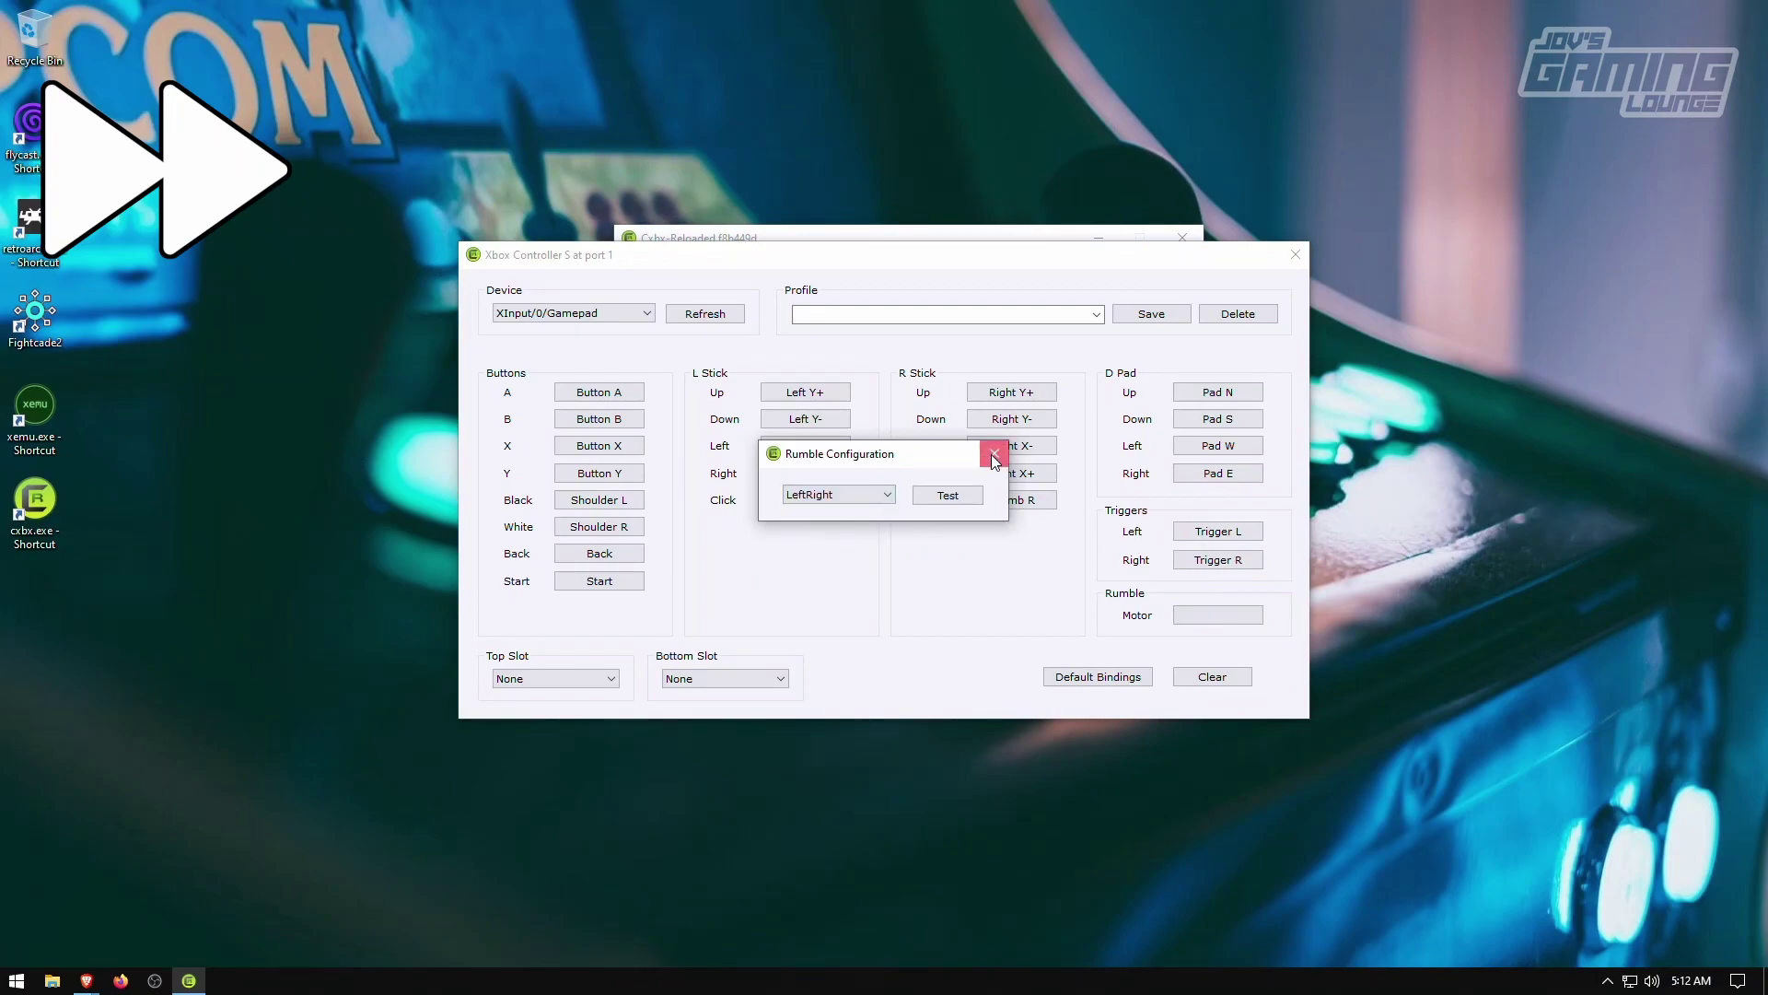
{"action": "left_click", "coordinate": [939, 494]}
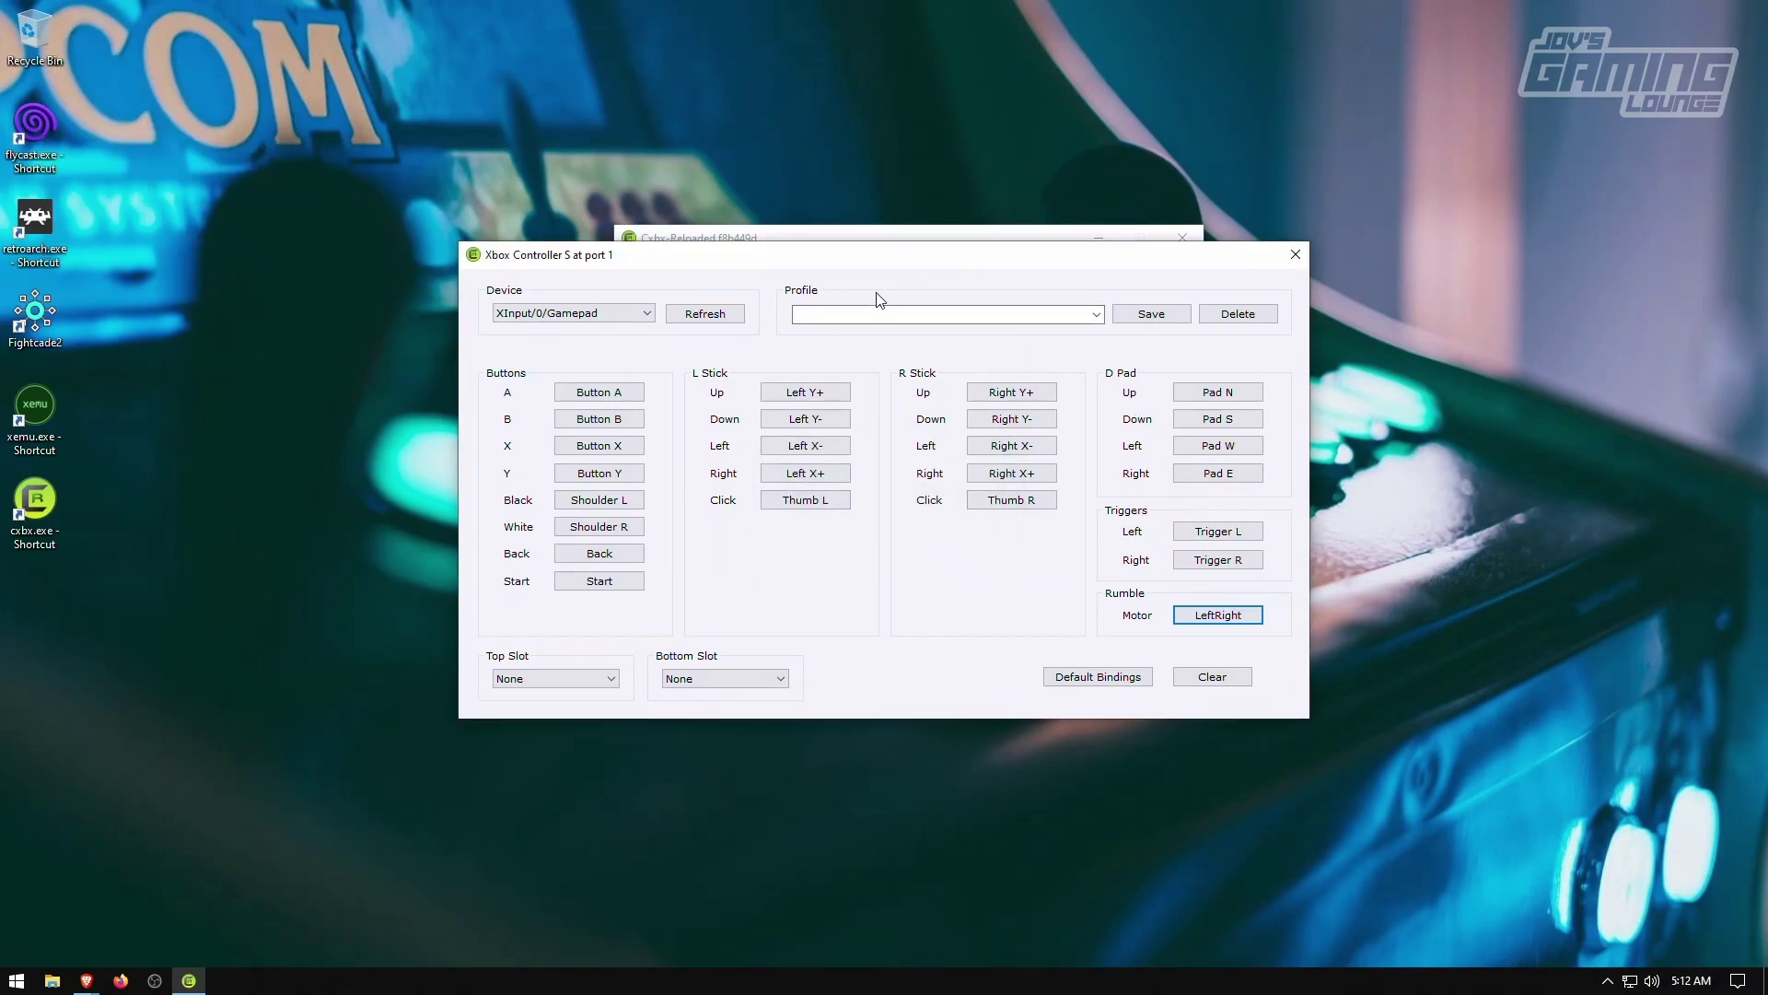
- Save the controller bindings as a named profile and close the input configuration
{"action": "left_click", "coordinate": [860, 312]}
{"action": "left_click", "coordinate": [860, 313]}
{"action": "left_click", "coordinate": [1149, 309]}
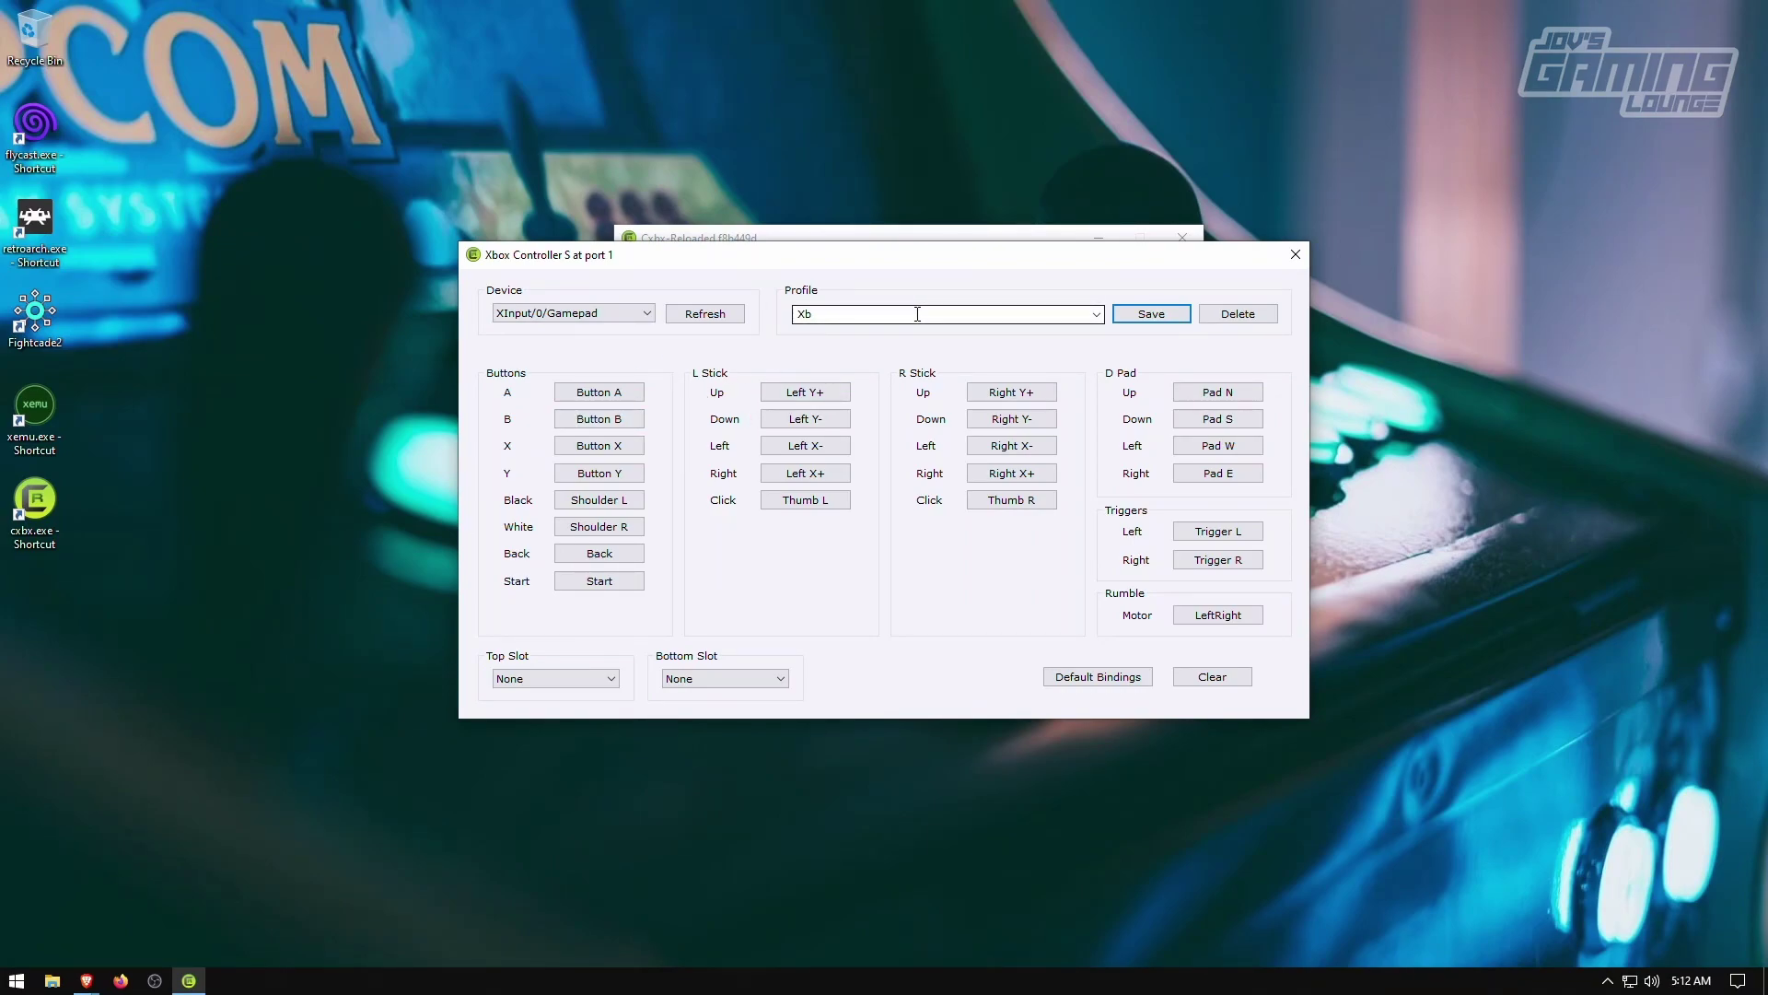
{"action": "key", "text": "Escape"}
- Load default.xbe from Roms > 2. Disc Based > Xbox > Jet Set Radio Future on Storage (D:), continuing past the signature warning
{"action": "left_click", "coordinate": [629, 261]}
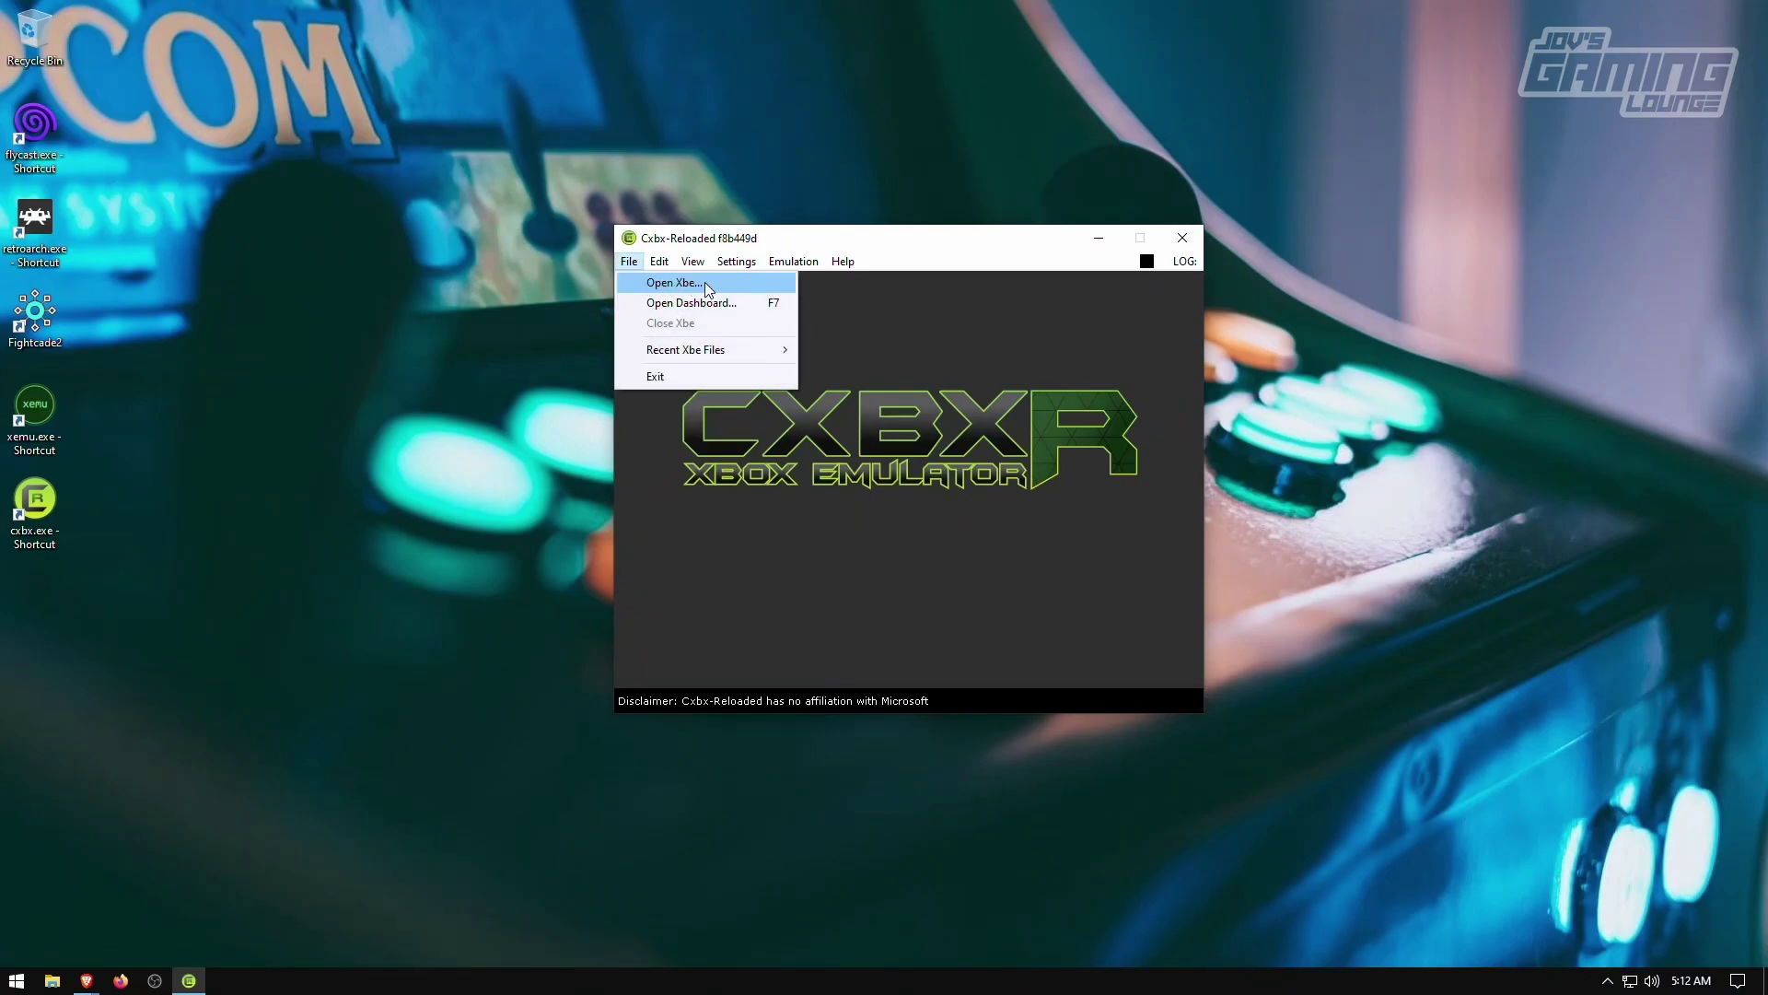
{"action": "left_click", "coordinate": [673, 283]}
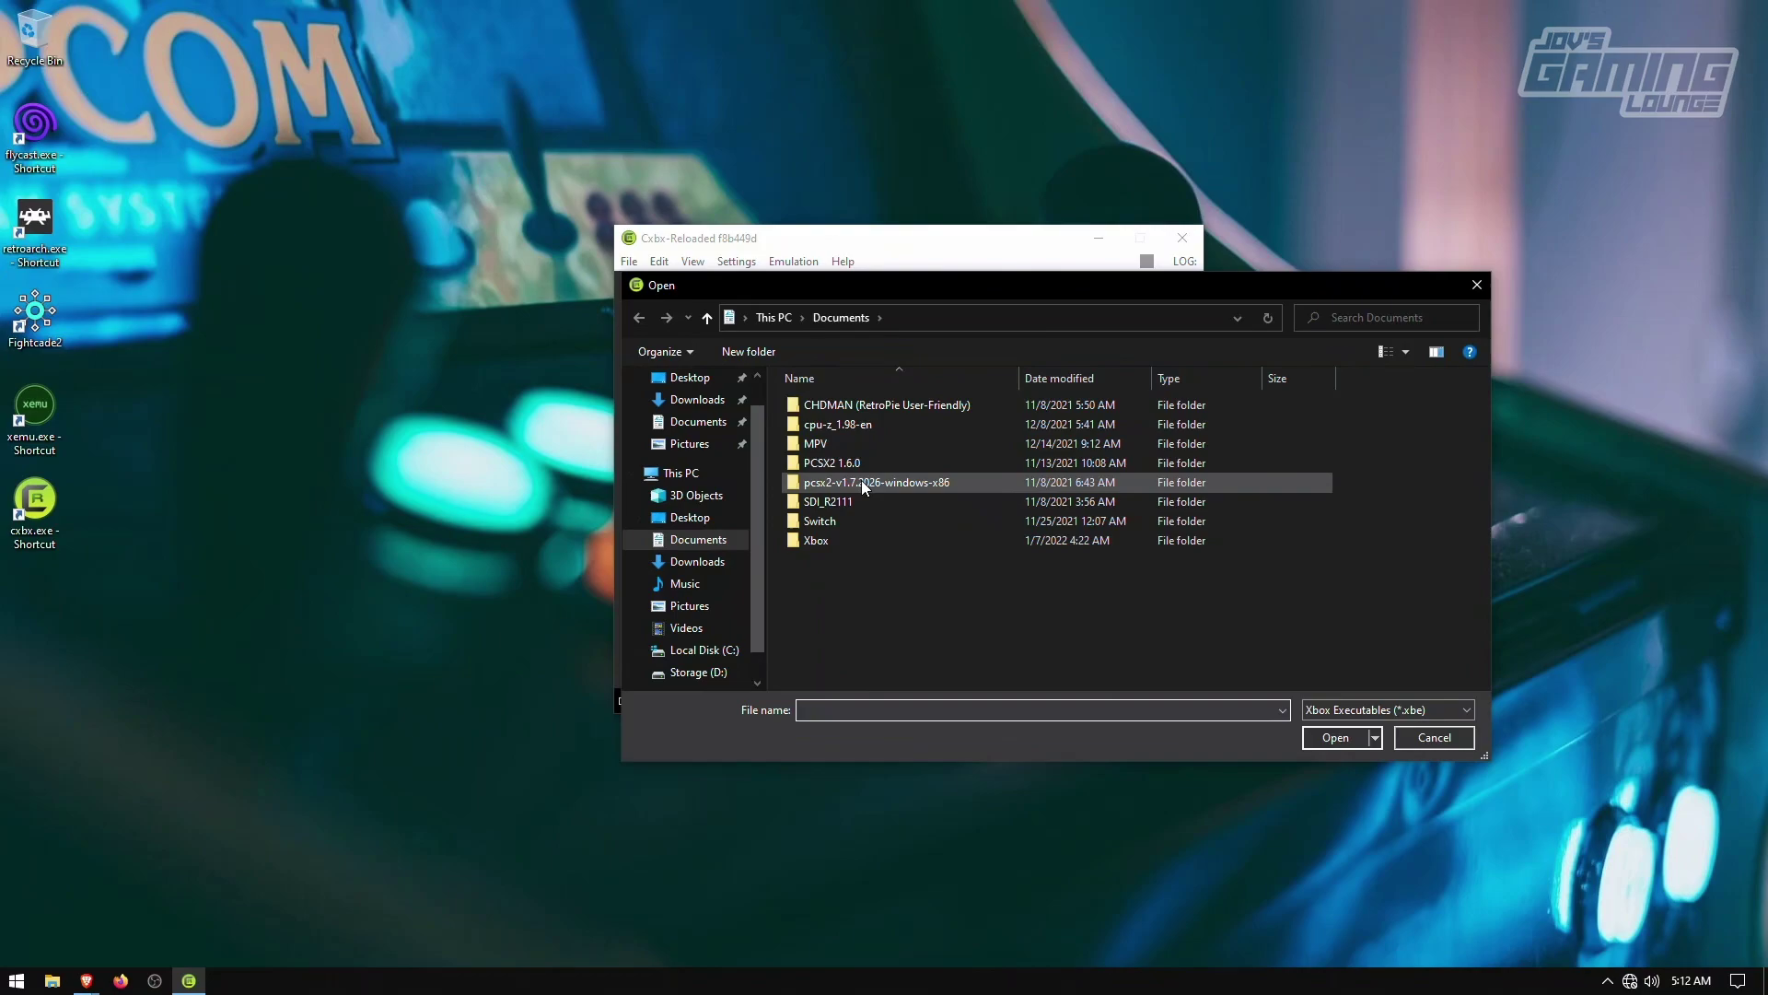
{"action": "left_click", "coordinate": [696, 672]}
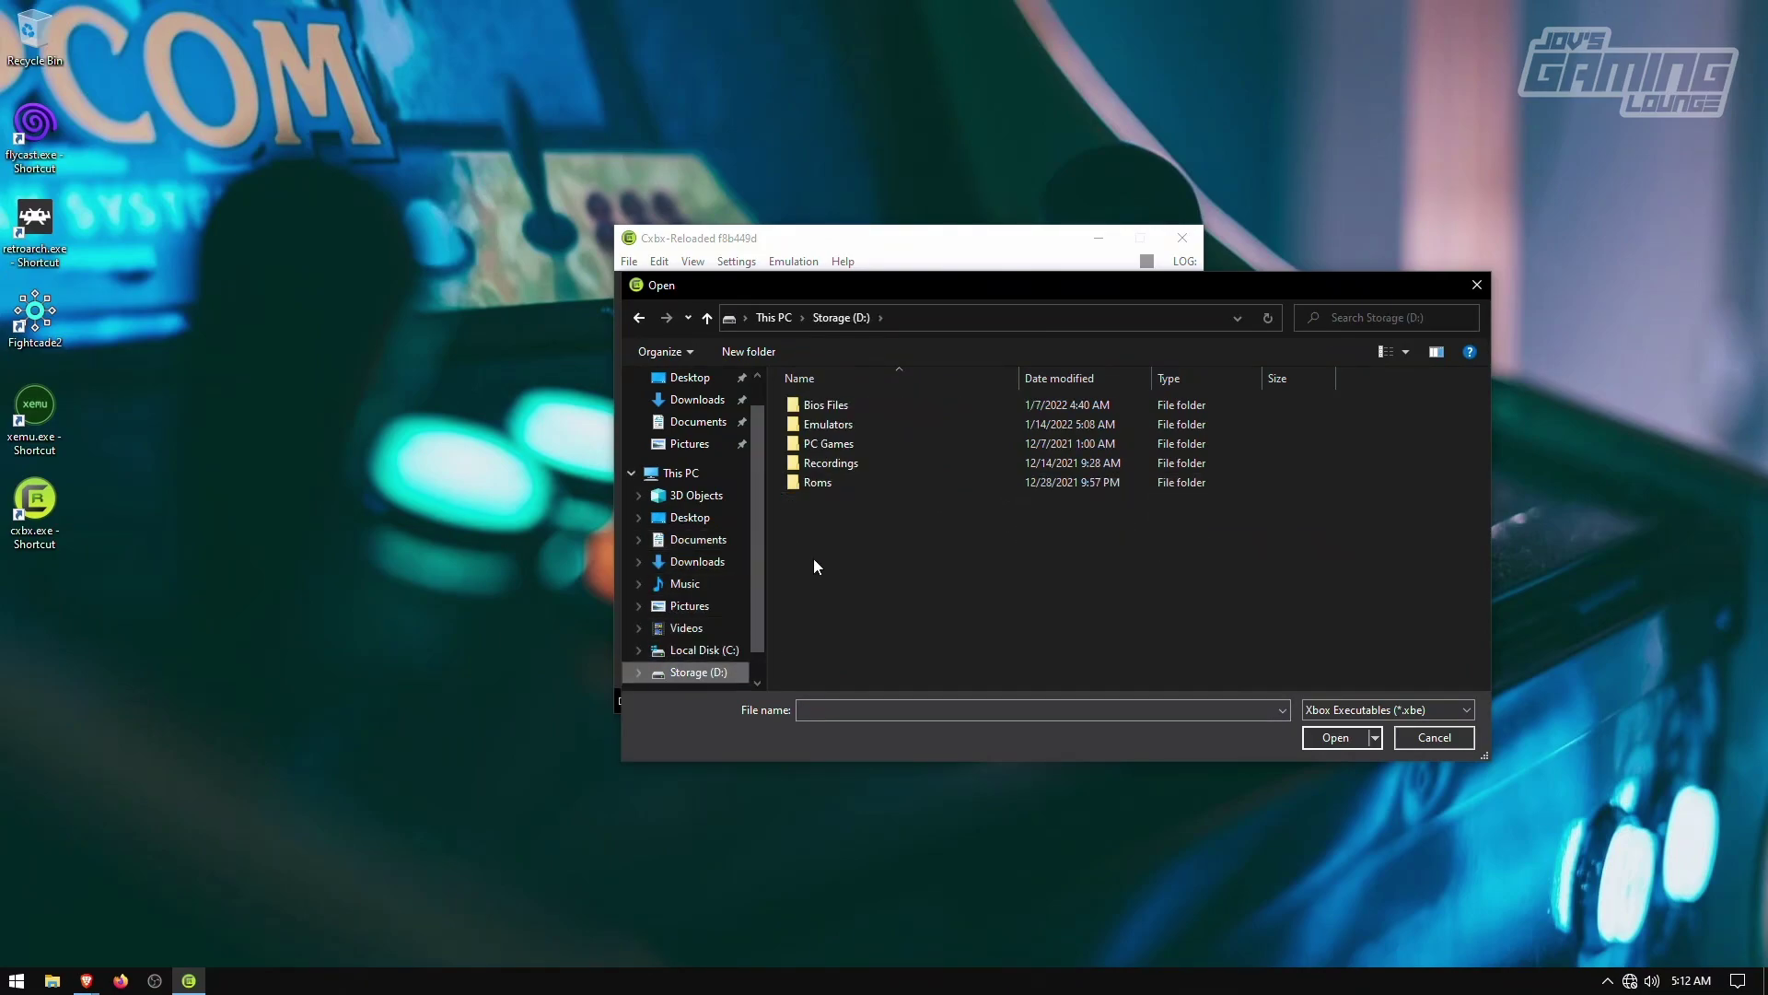
{"action": "double_click", "coordinate": [814, 482]}
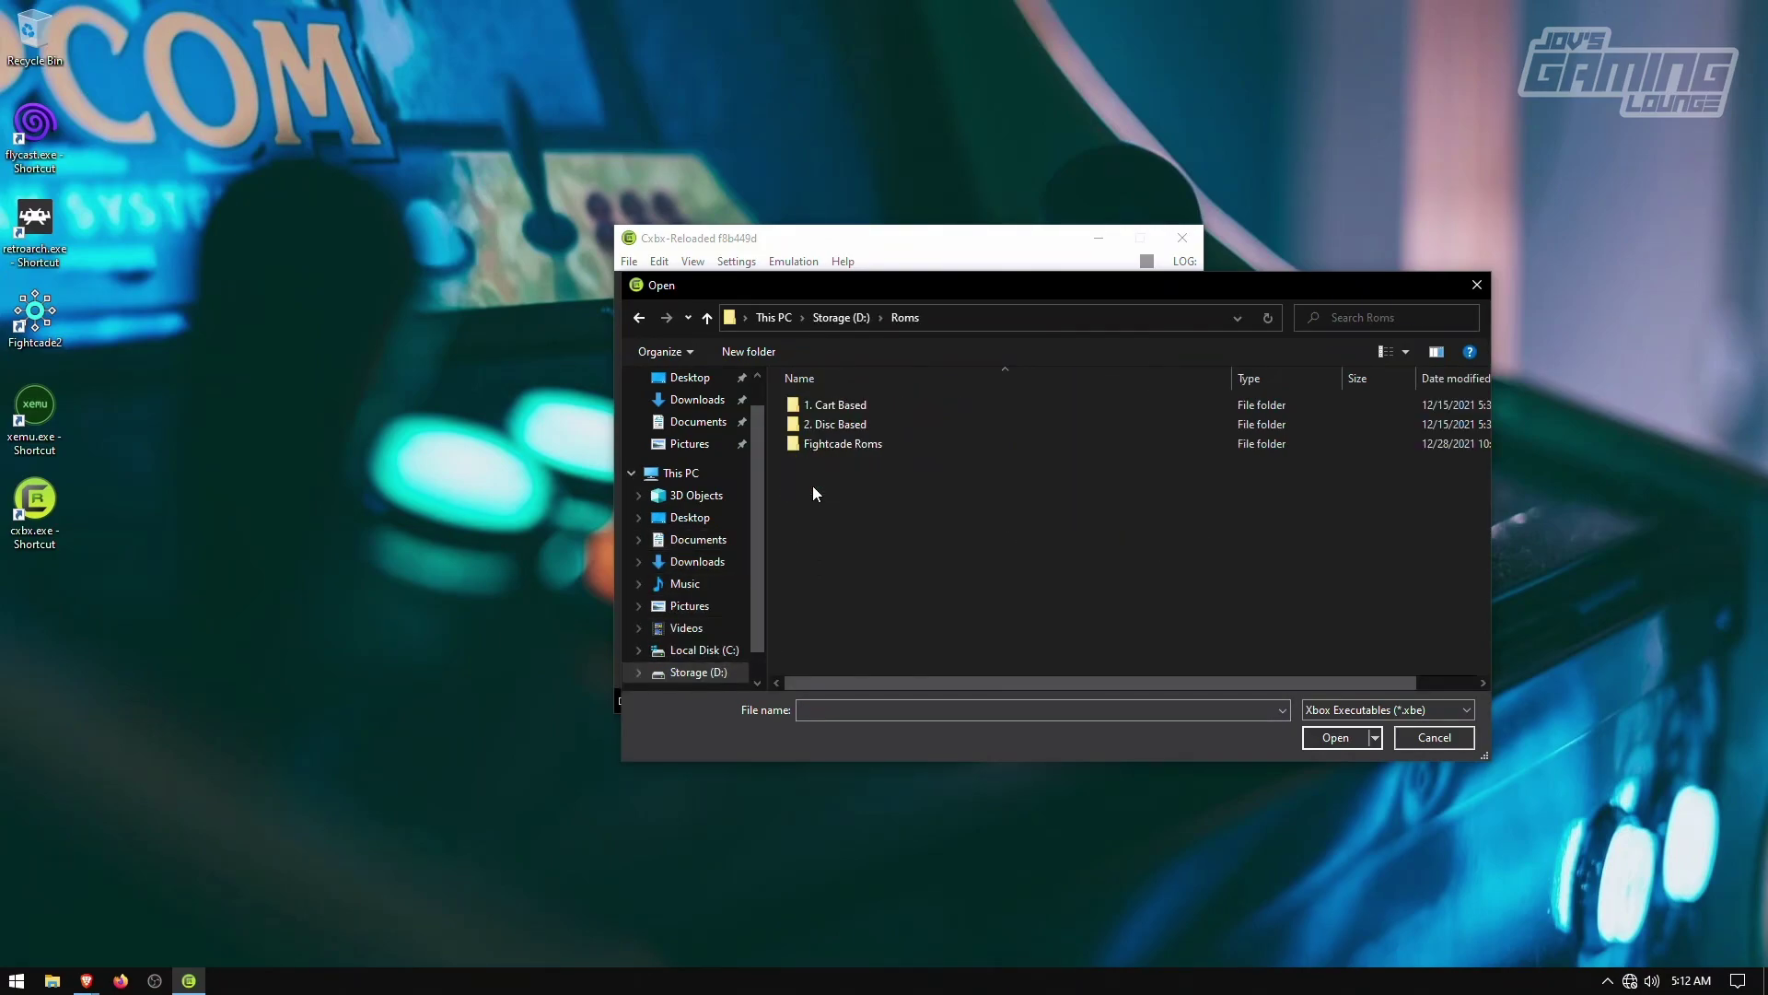
{"action": "double_click", "coordinate": [836, 425]}
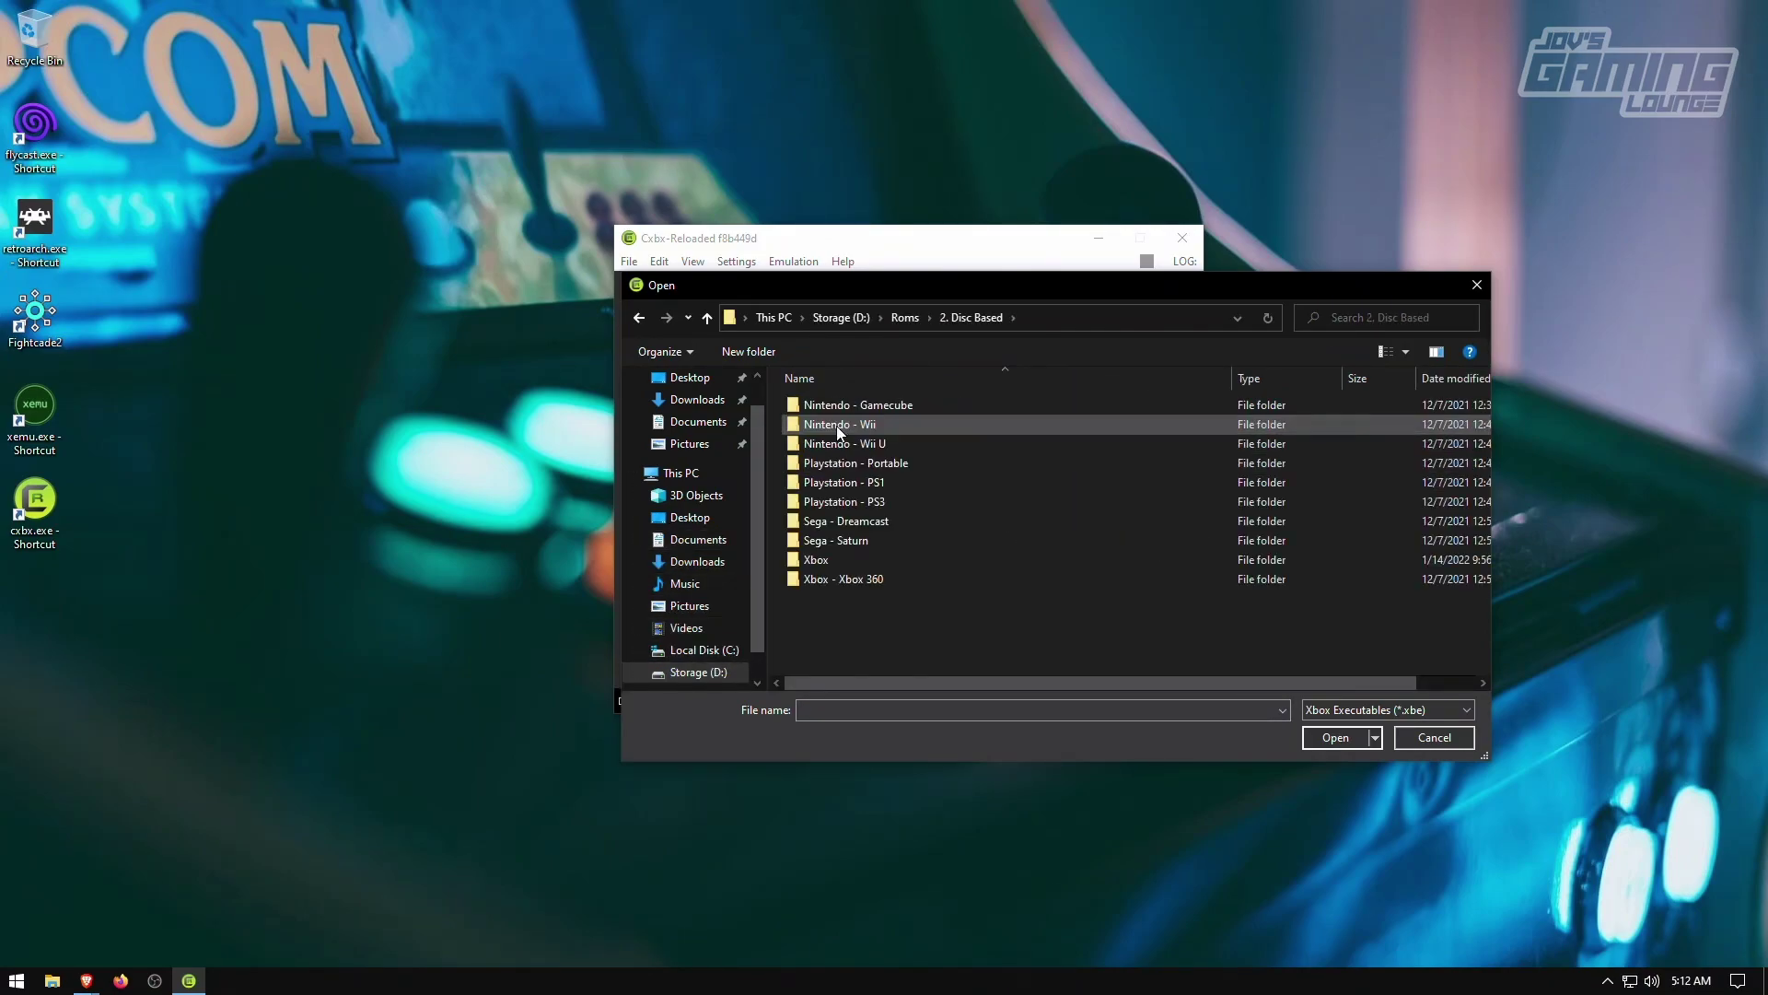
{"action": "double_click", "coordinate": [853, 559]}
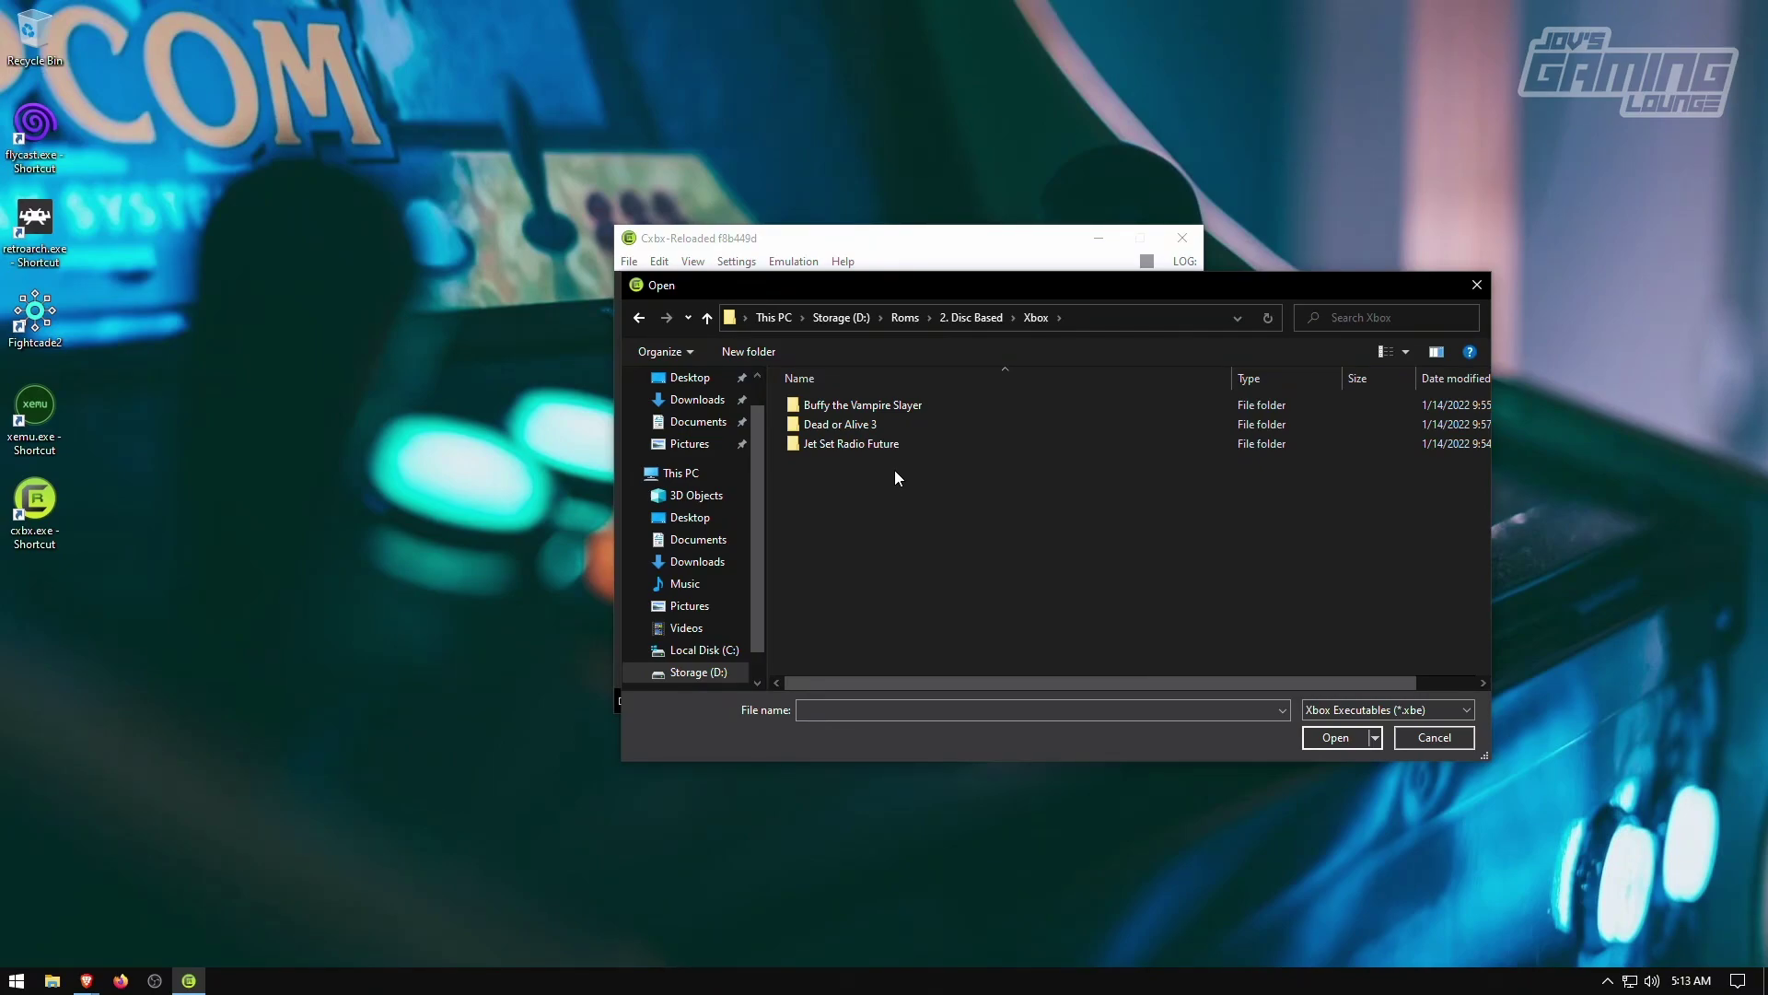
{"action": "double_click", "coordinate": [831, 442]}
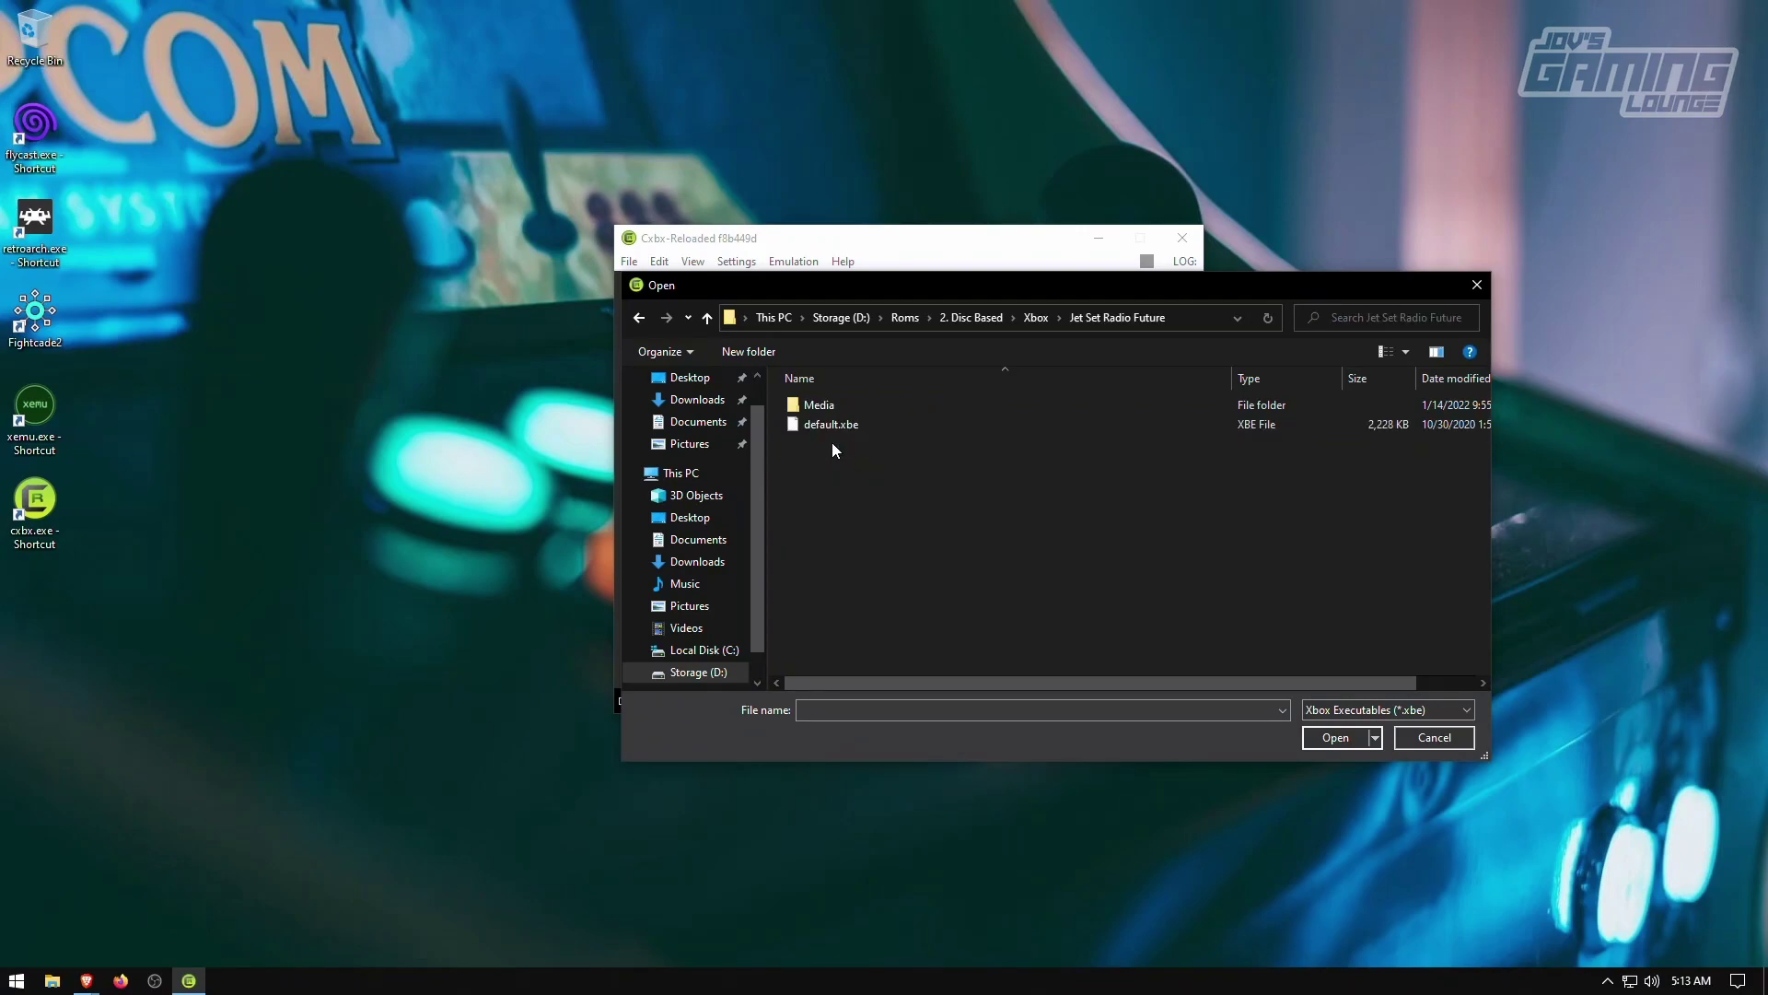
{"action": "double_click", "coordinate": [838, 429]}
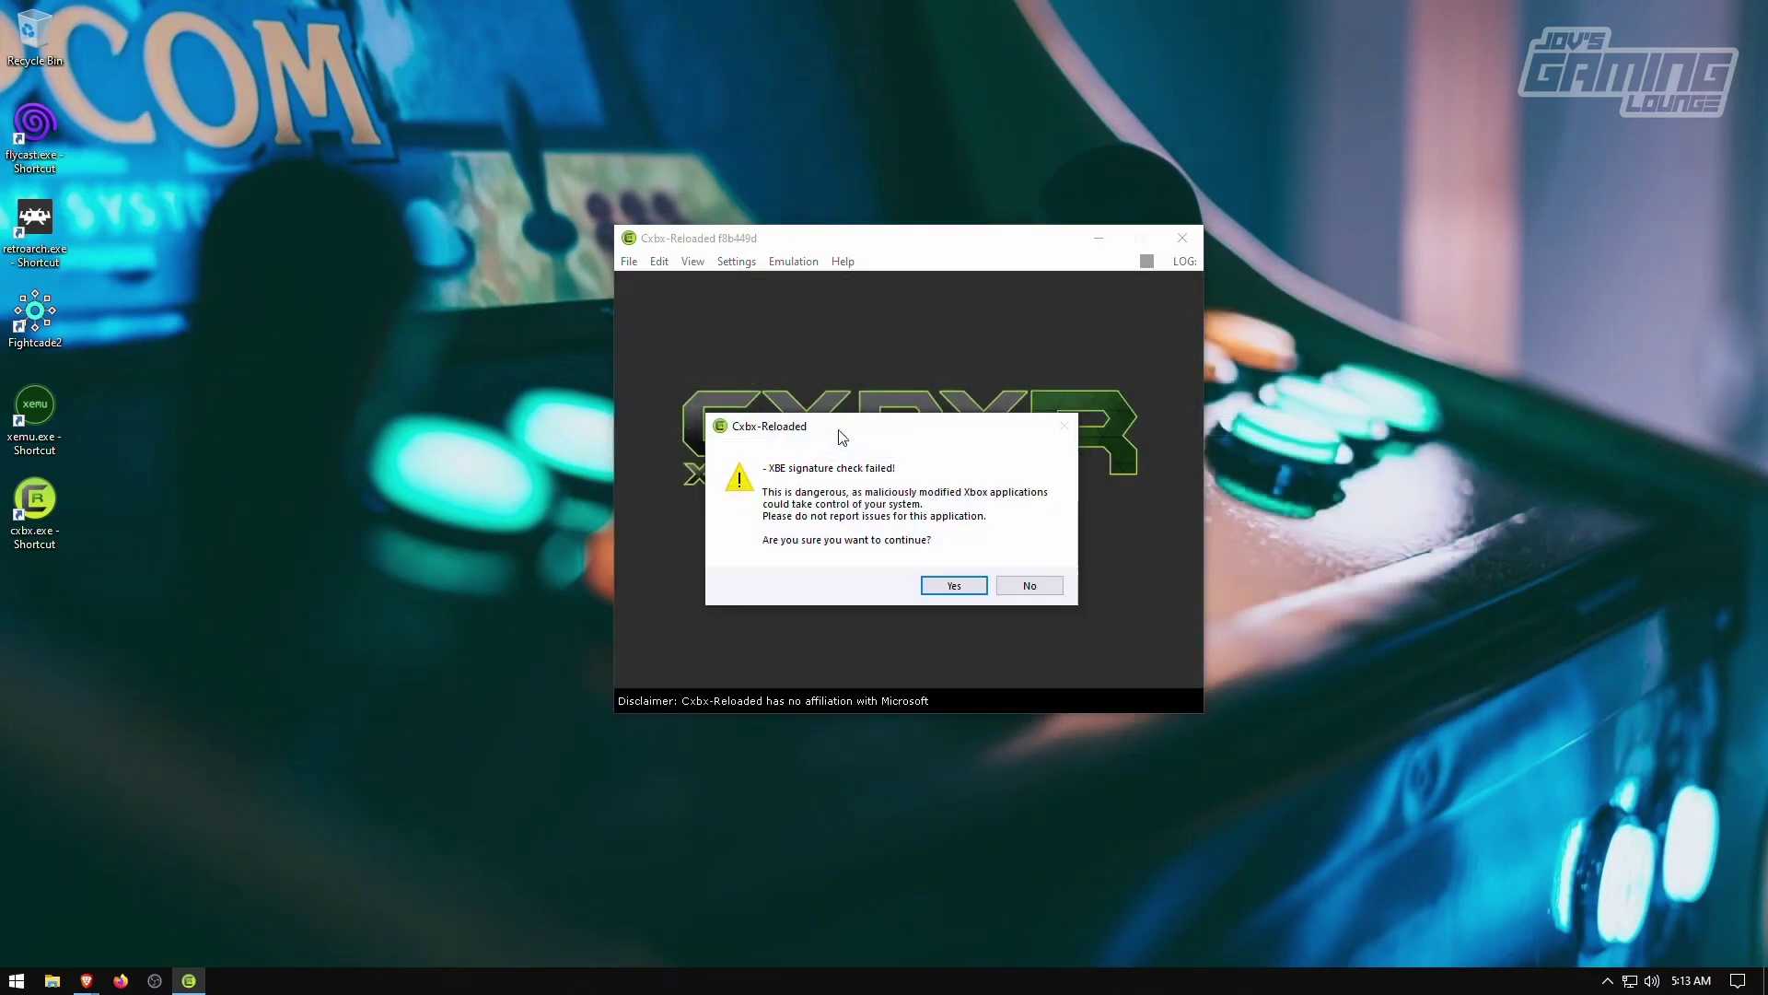
{"action": "left_click", "coordinate": [932, 584]}
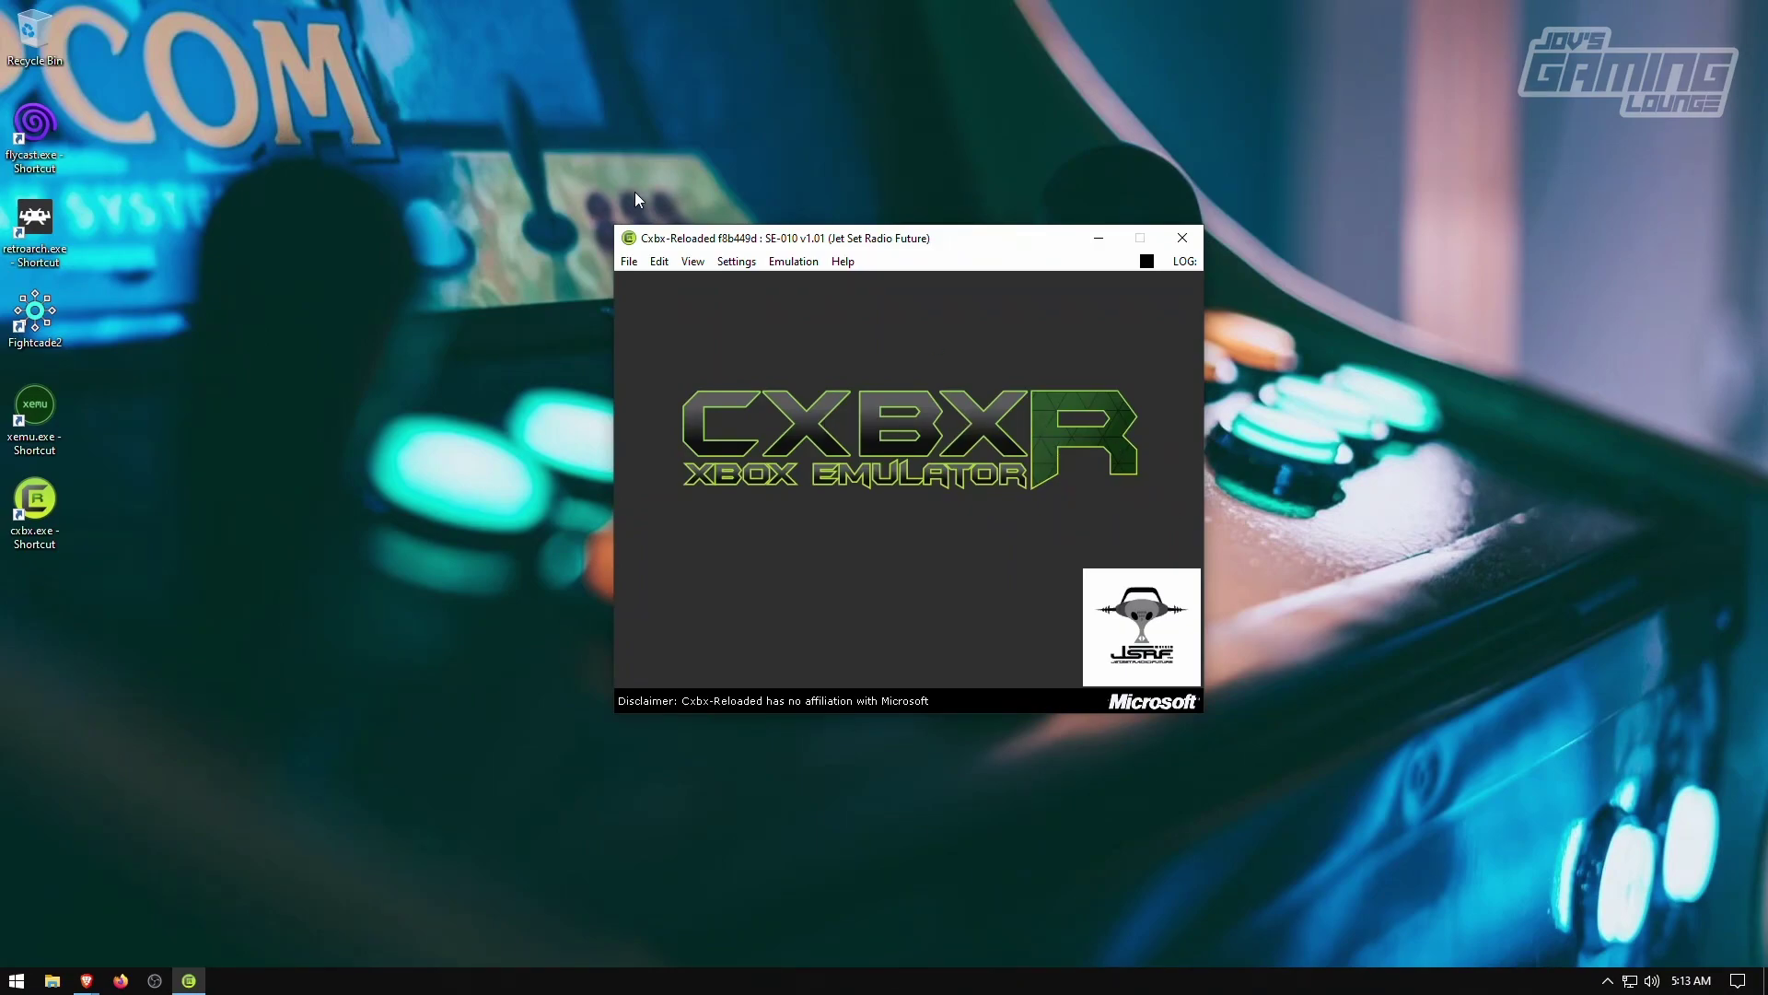
- Start the emulation to test Jet Set Radio Future and stop it again
{"action": "left_click", "coordinate": [773, 260]}
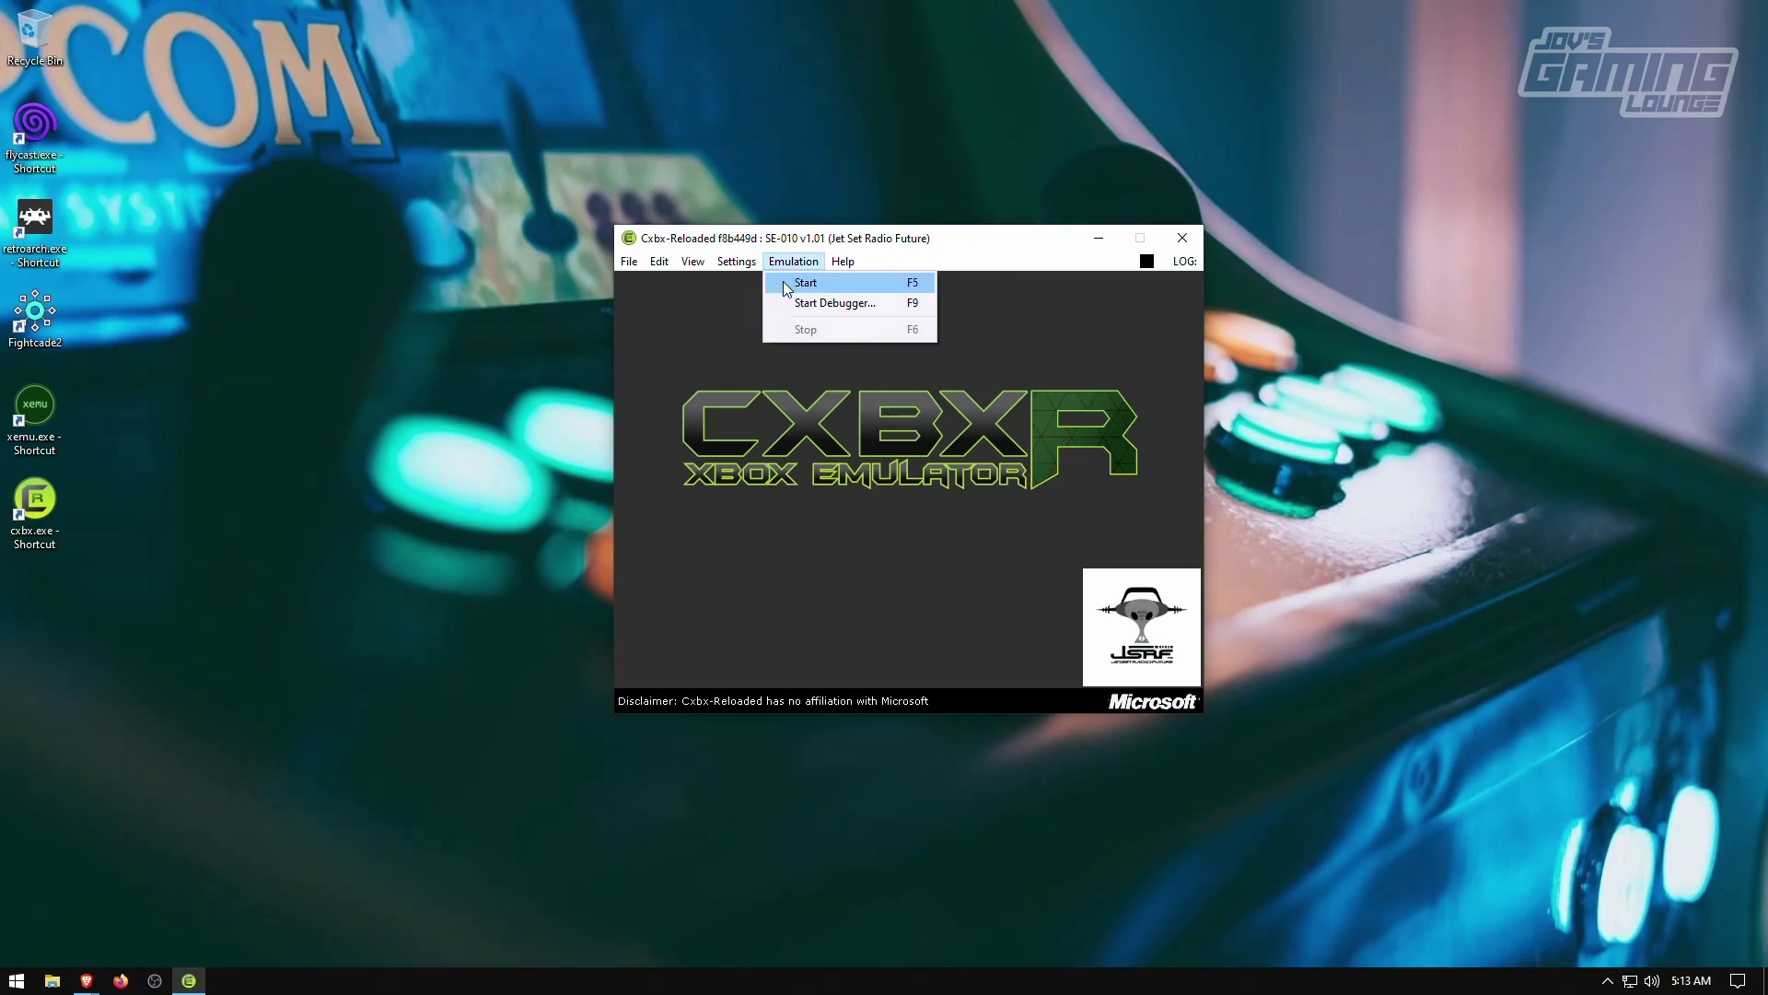
{"action": "left_click", "coordinate": [783, 282]}
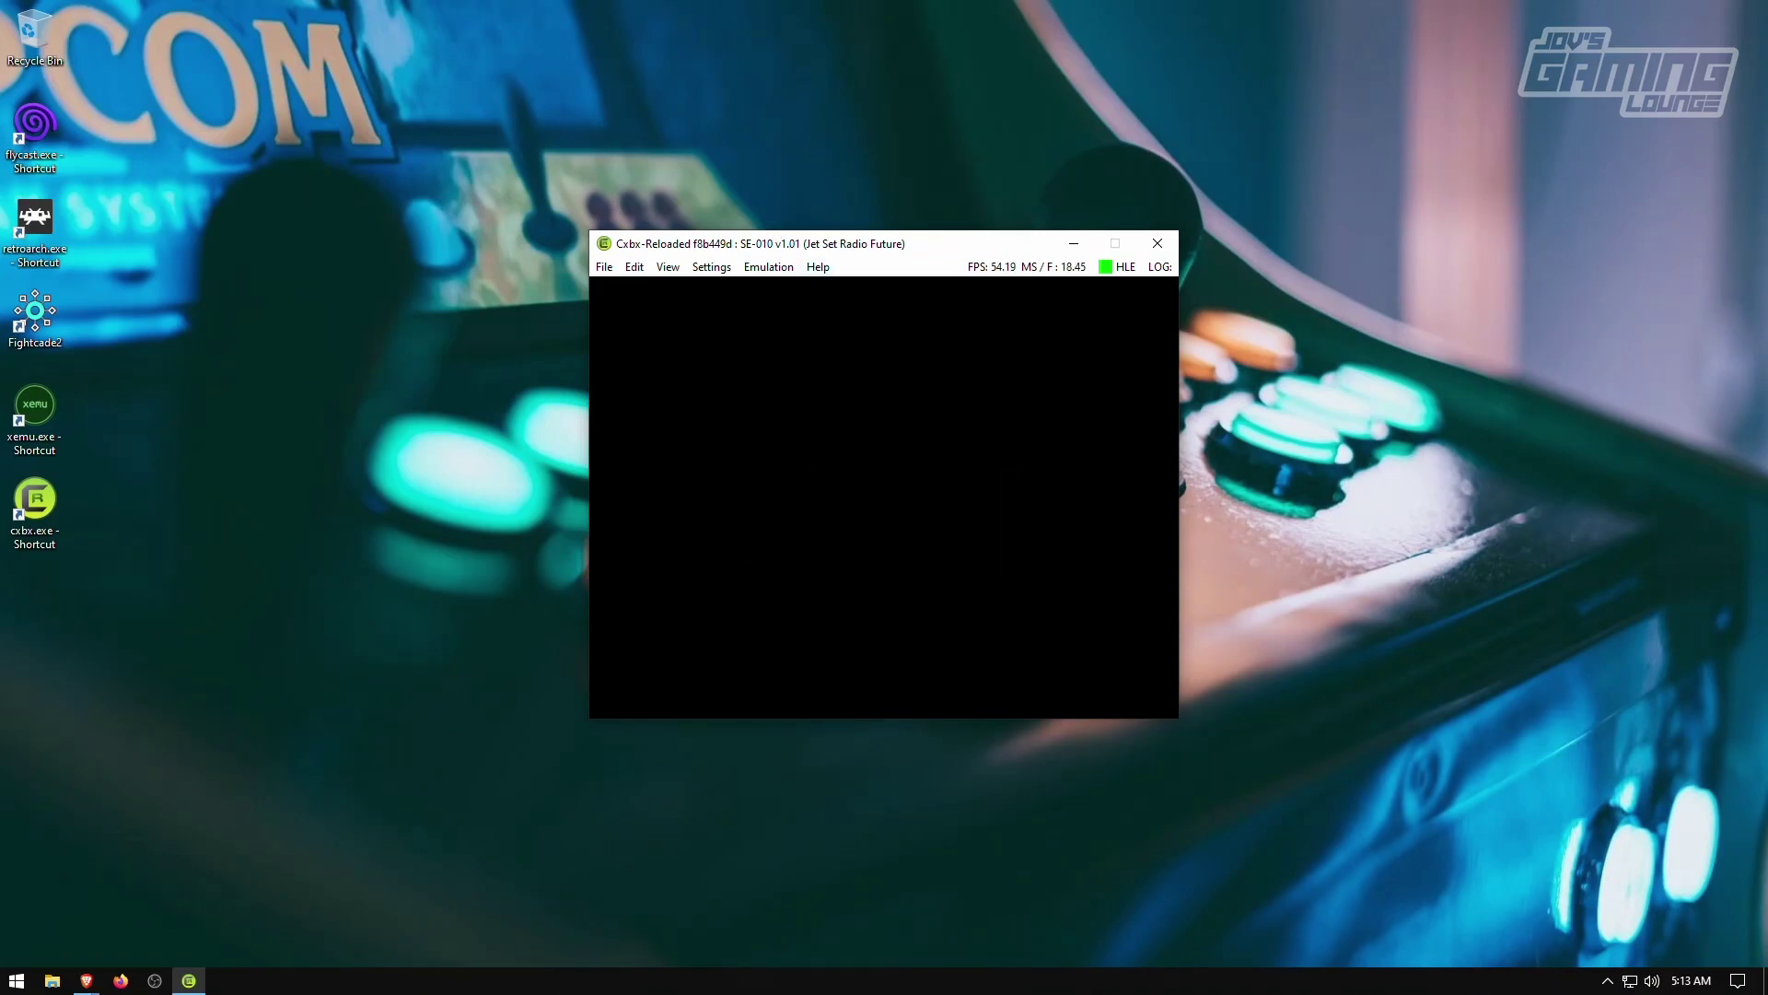
{"action": "left_click", "coordinate": [768, 266]}
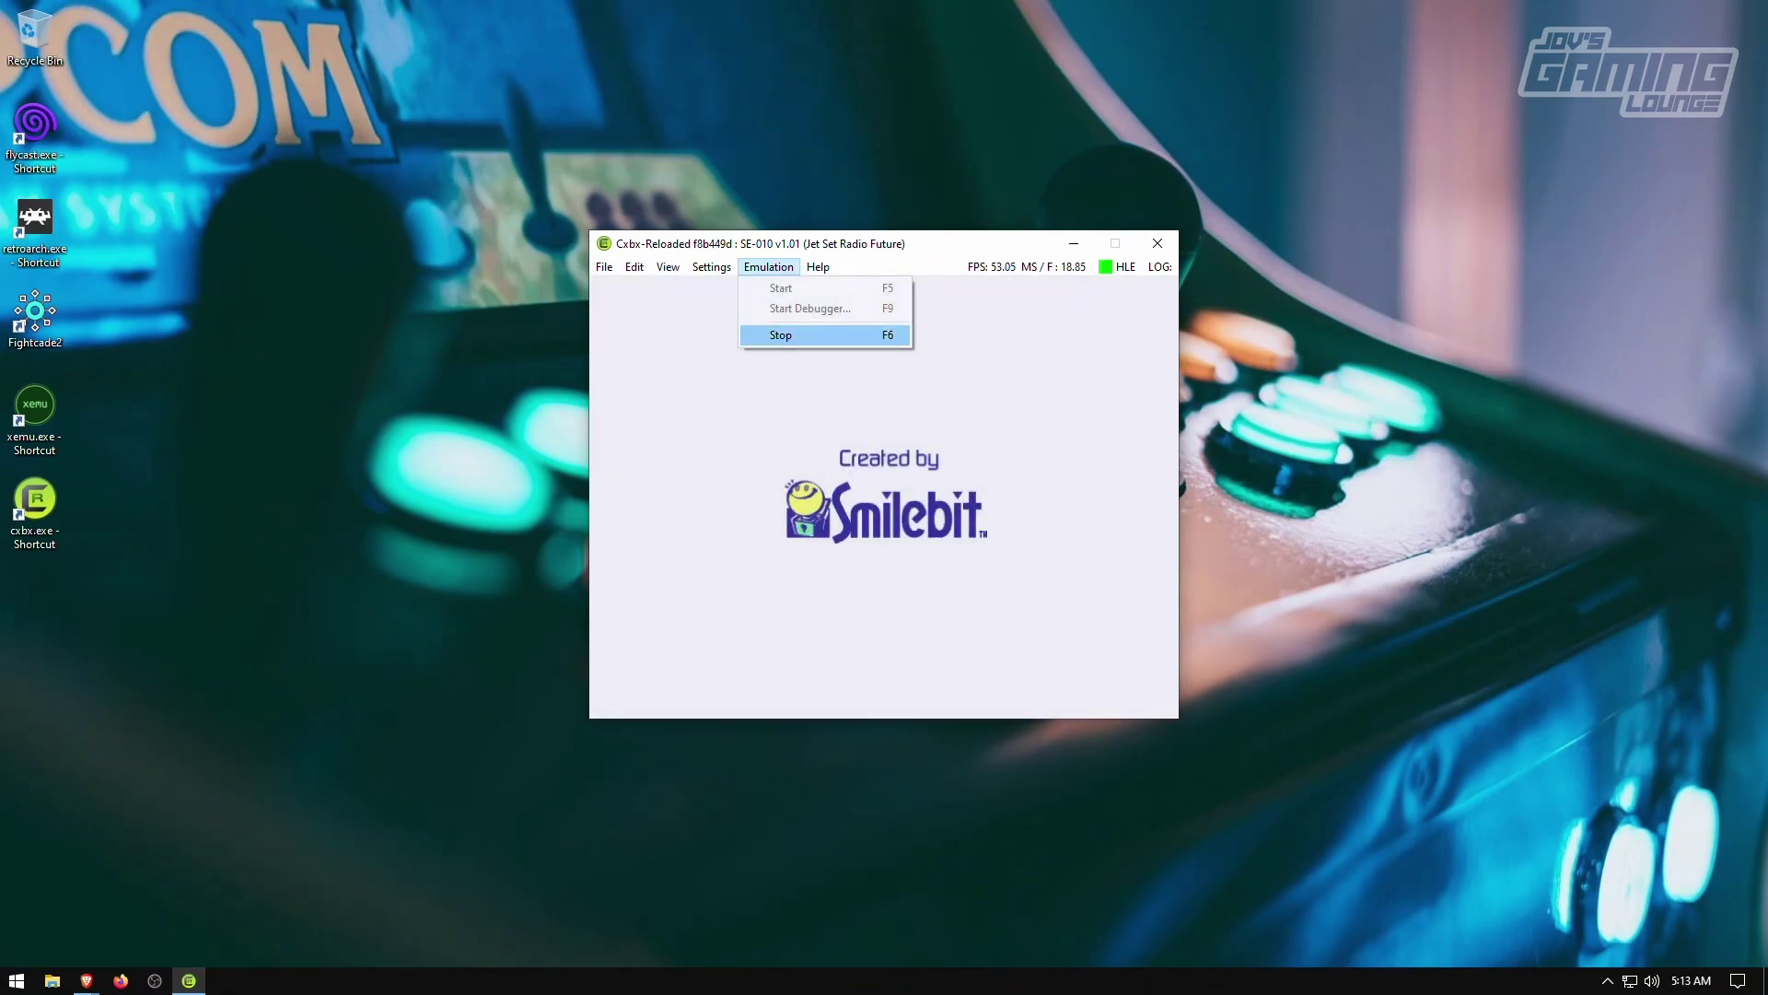
{"action": "left_click", "coordinate": [781, 335]}
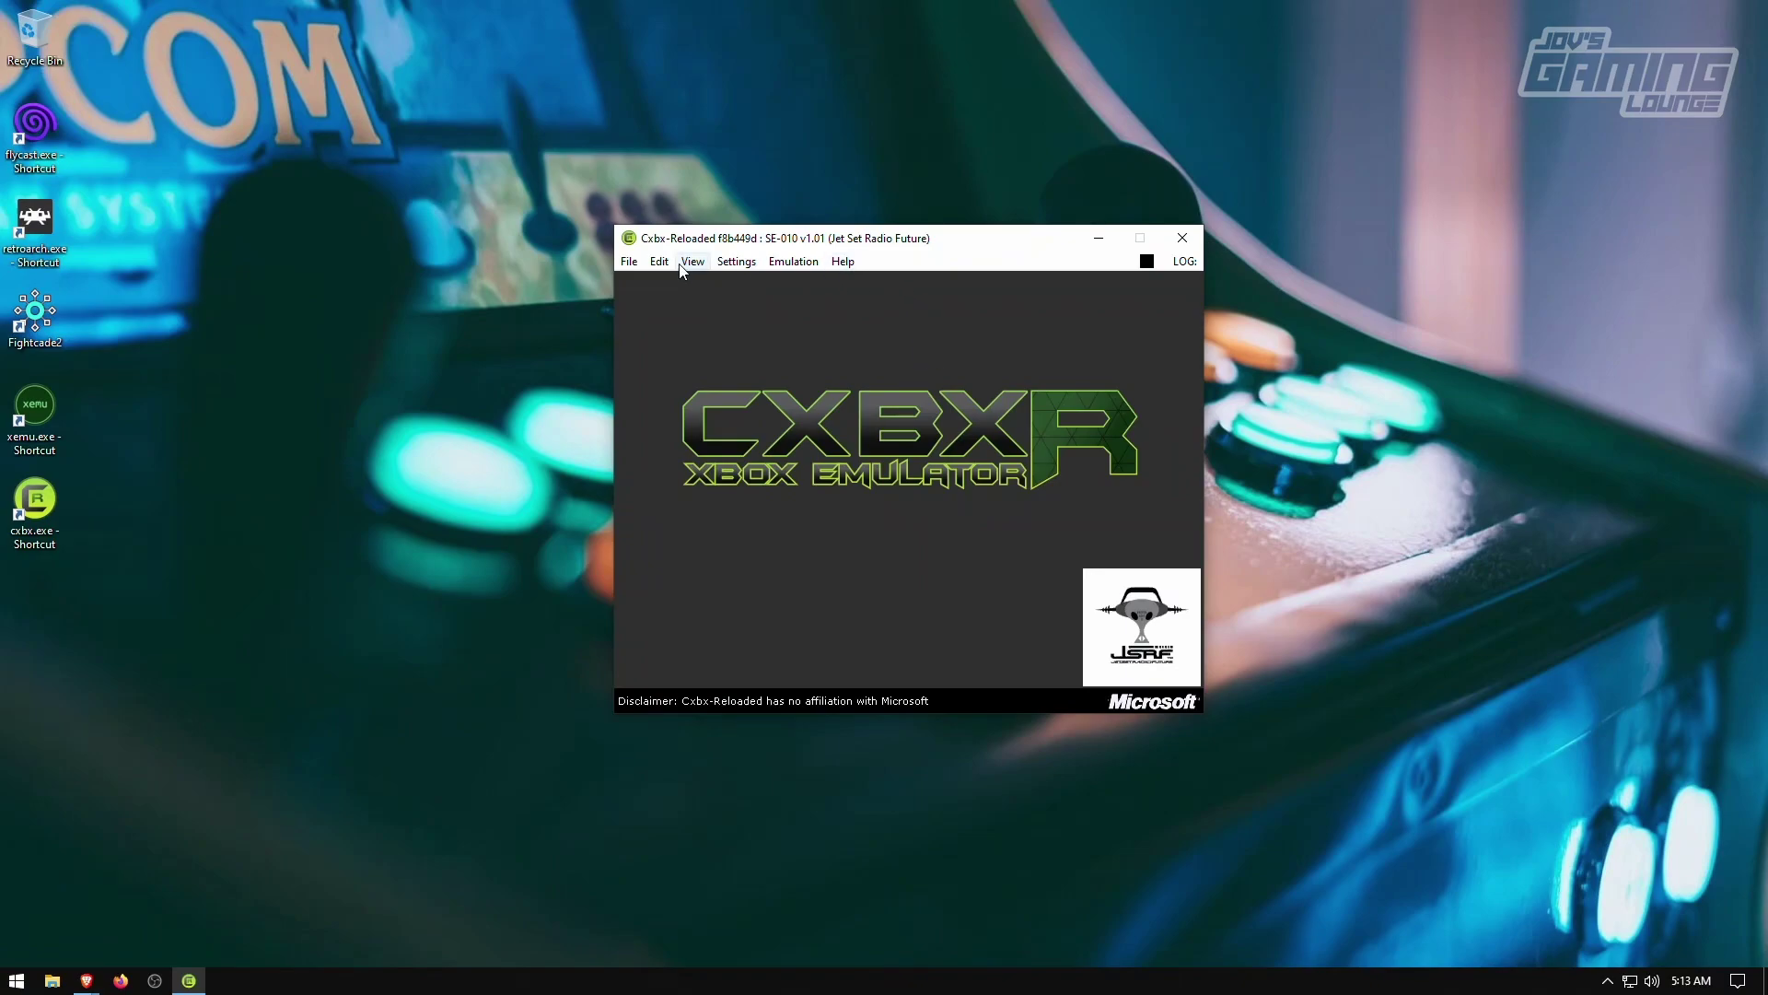
- Set the EEPROM video settings to Widescreen, enable NTSC 480p and accept the changes
{"action": "left_click", "coordinate": [750, 265]}
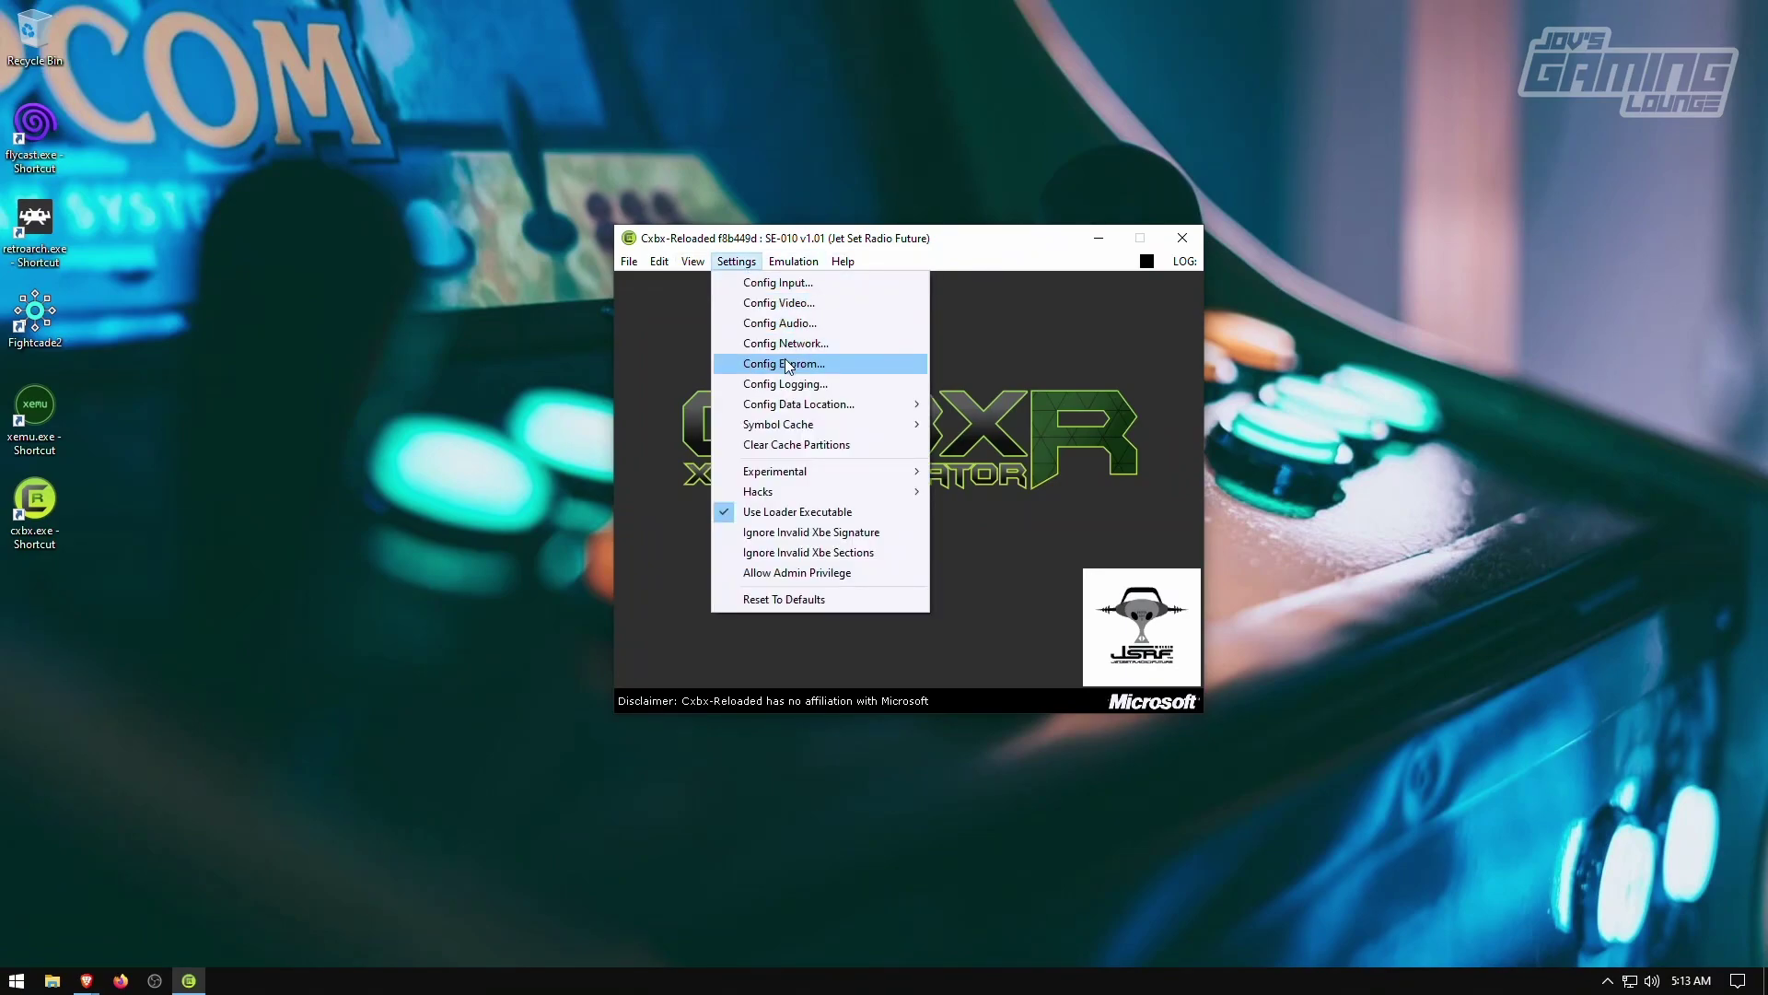
{"action": "left_click", "coordinate": [753, 363]}
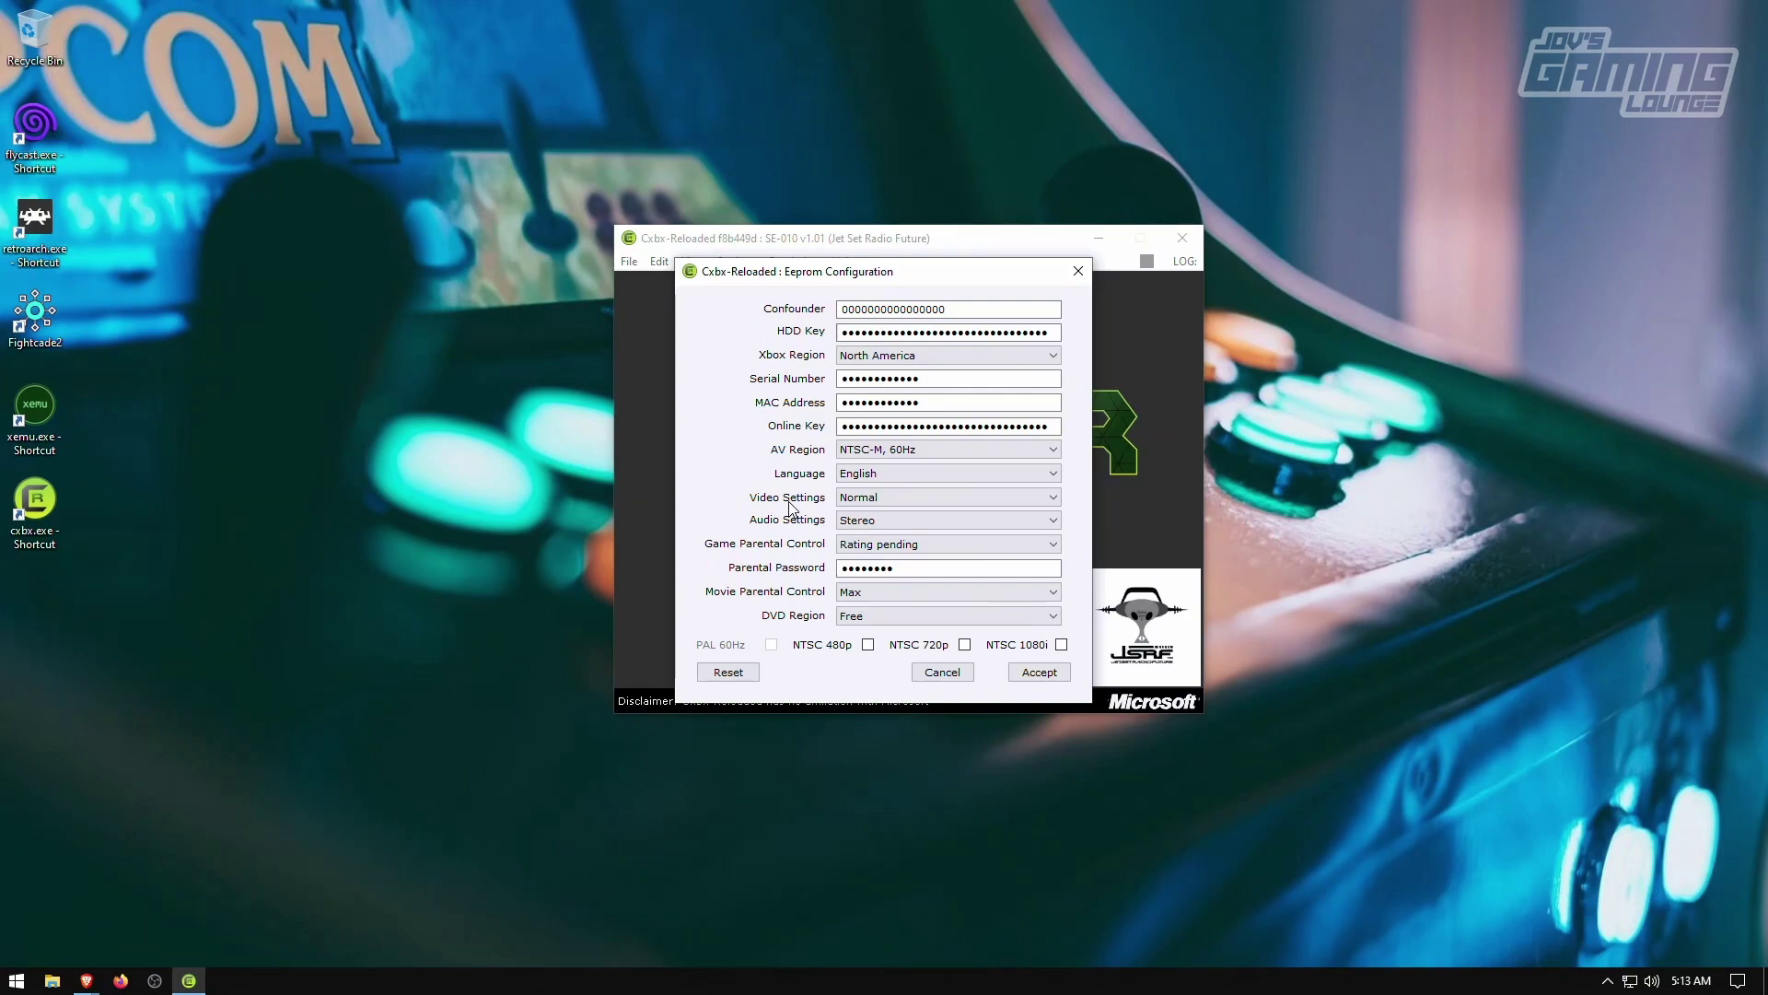
{"action": "left_click", "coordinate": [861, 498]}
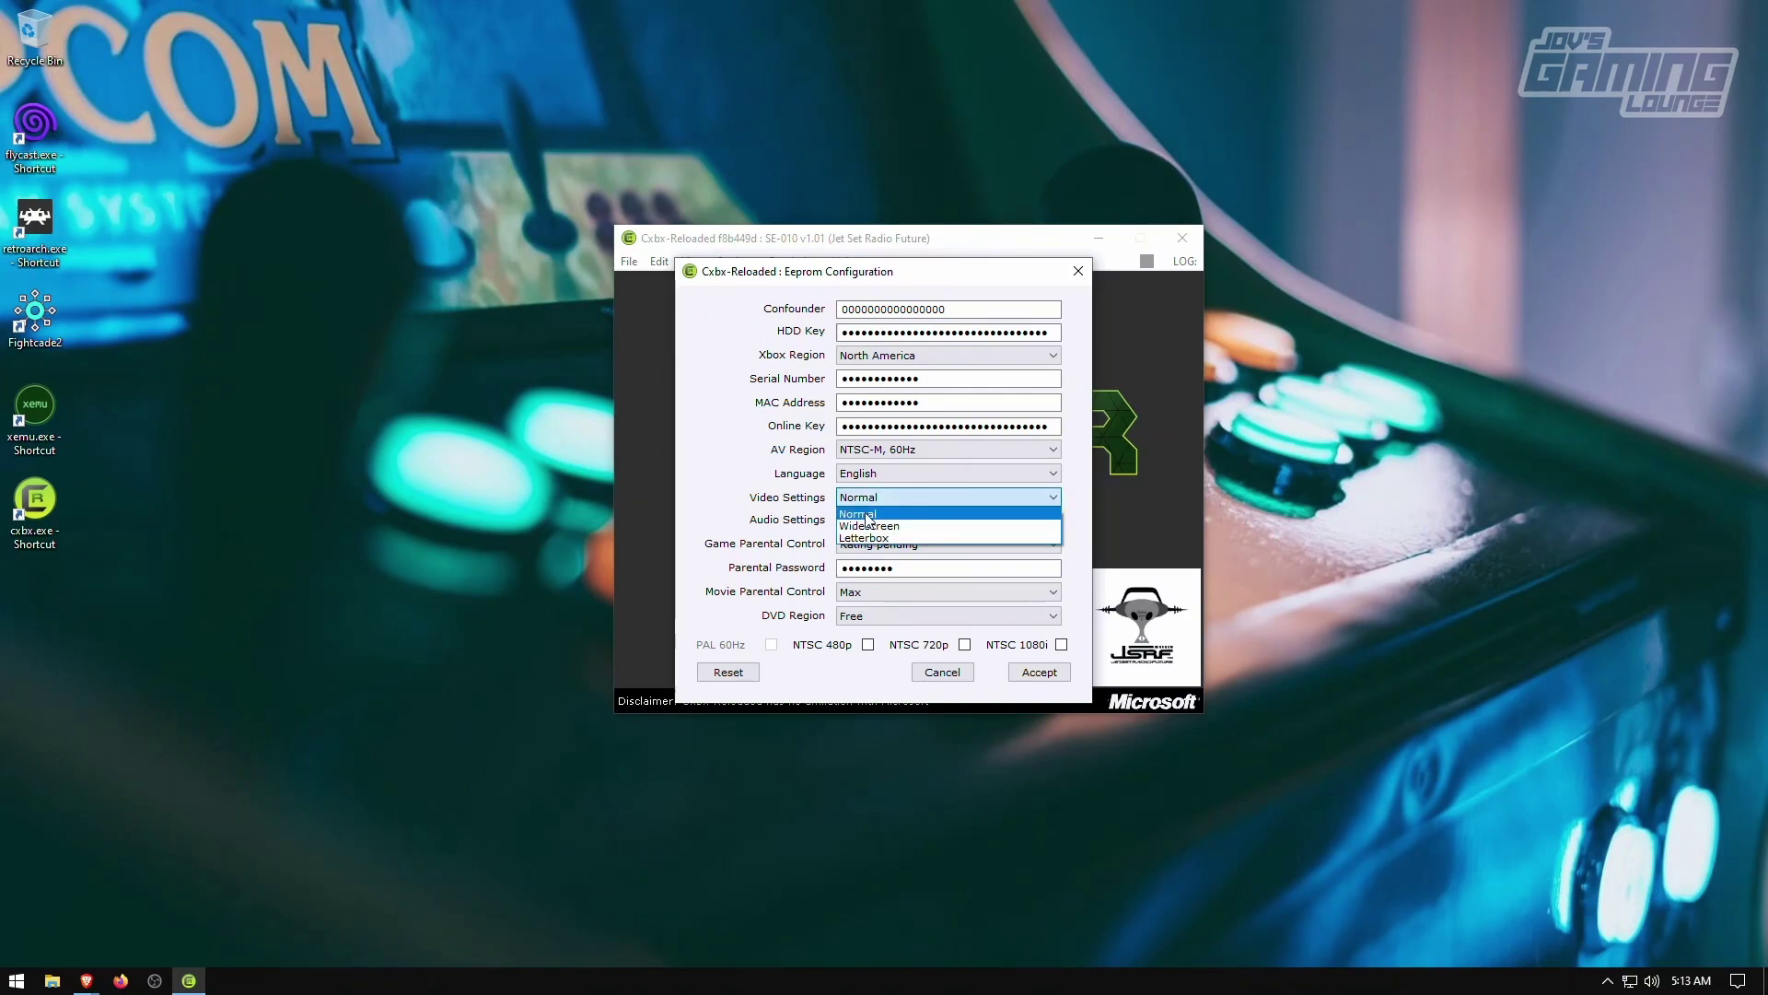
{"action": "left_click", "coordinate": [878, 528]}
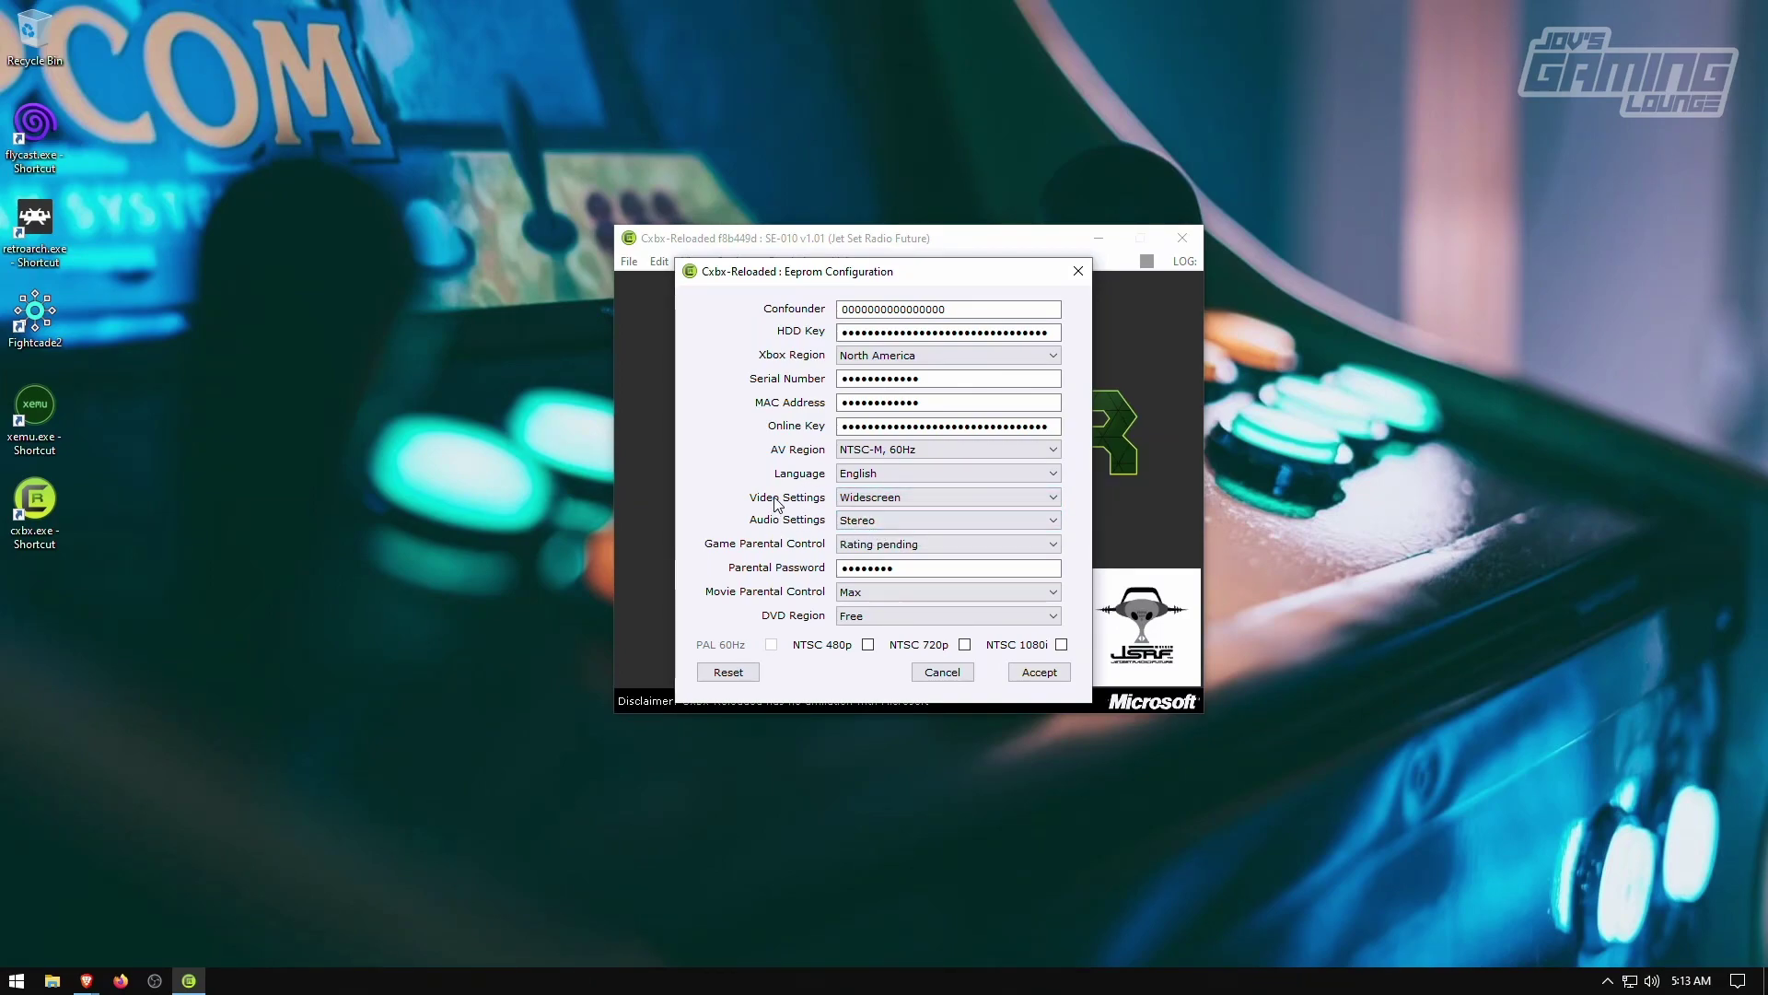
{"action": "left_click", "coordinate": [868, 645]}
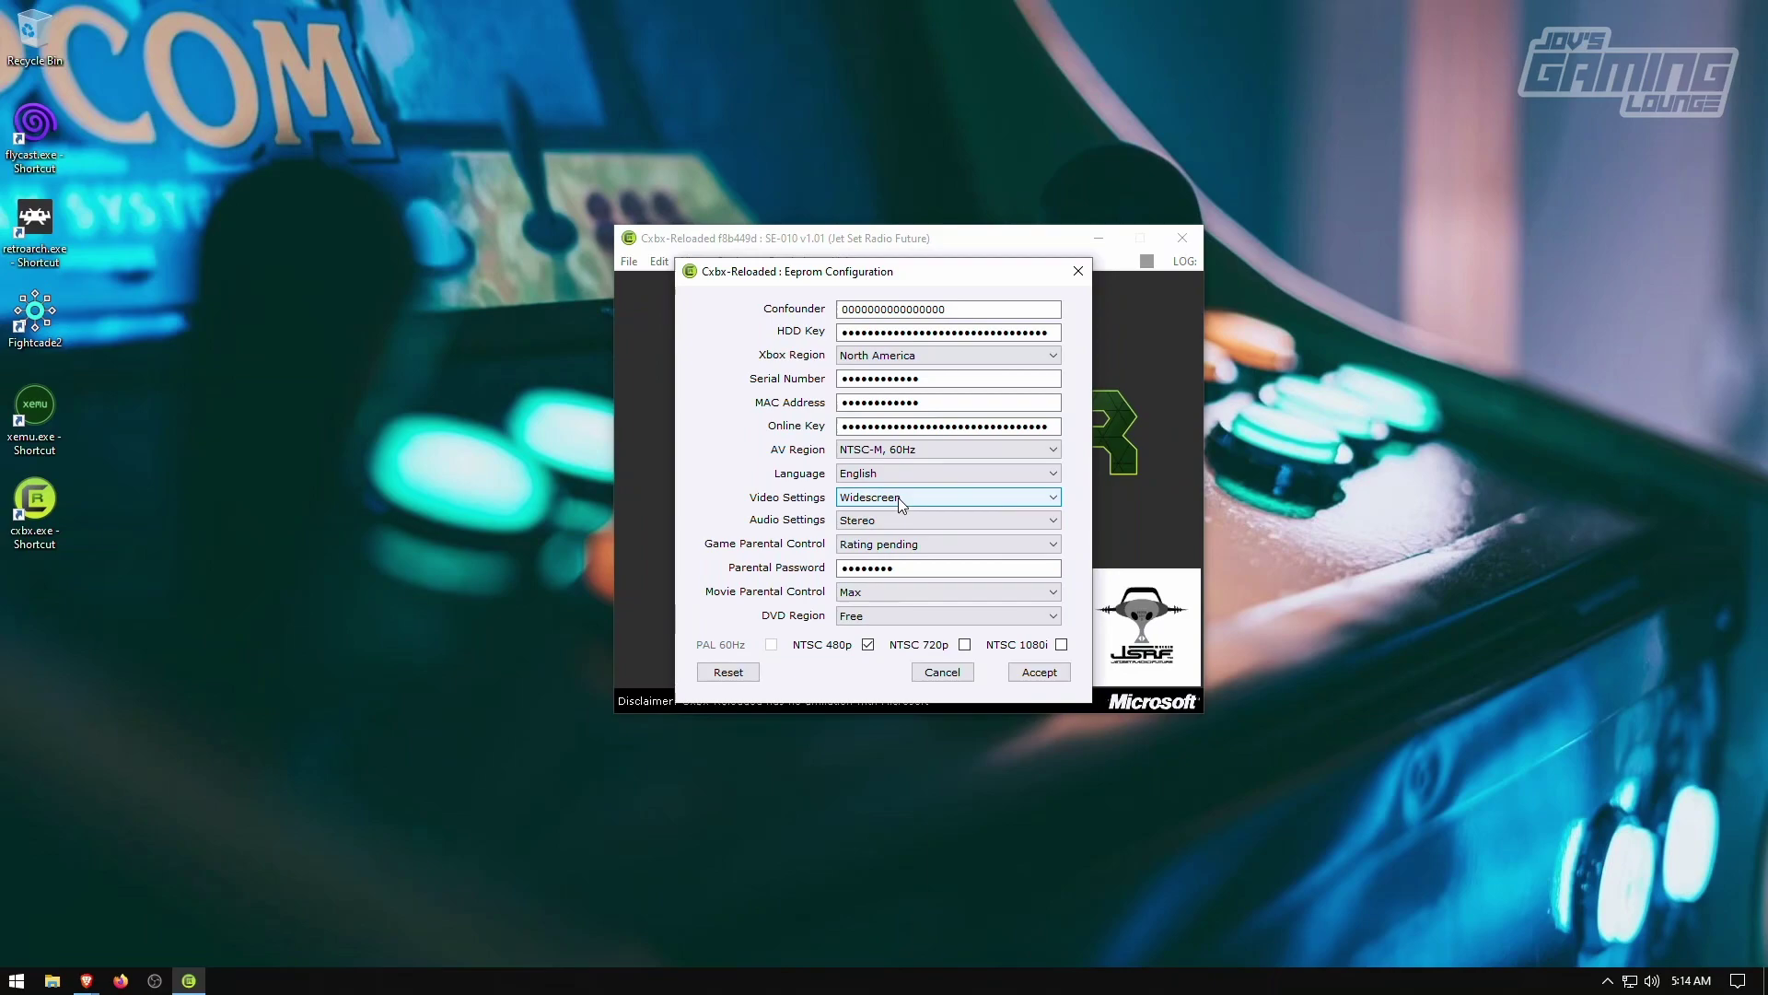
{"action": "left_click", "coordinate": [1048, 674]}
- Start Jet Set Radio Future again and set the video display resolution to 1920 x 1080 32bit x8r8g8b8 (60 hz)
{"action": "left_click", "coordinate": [736, 263]}
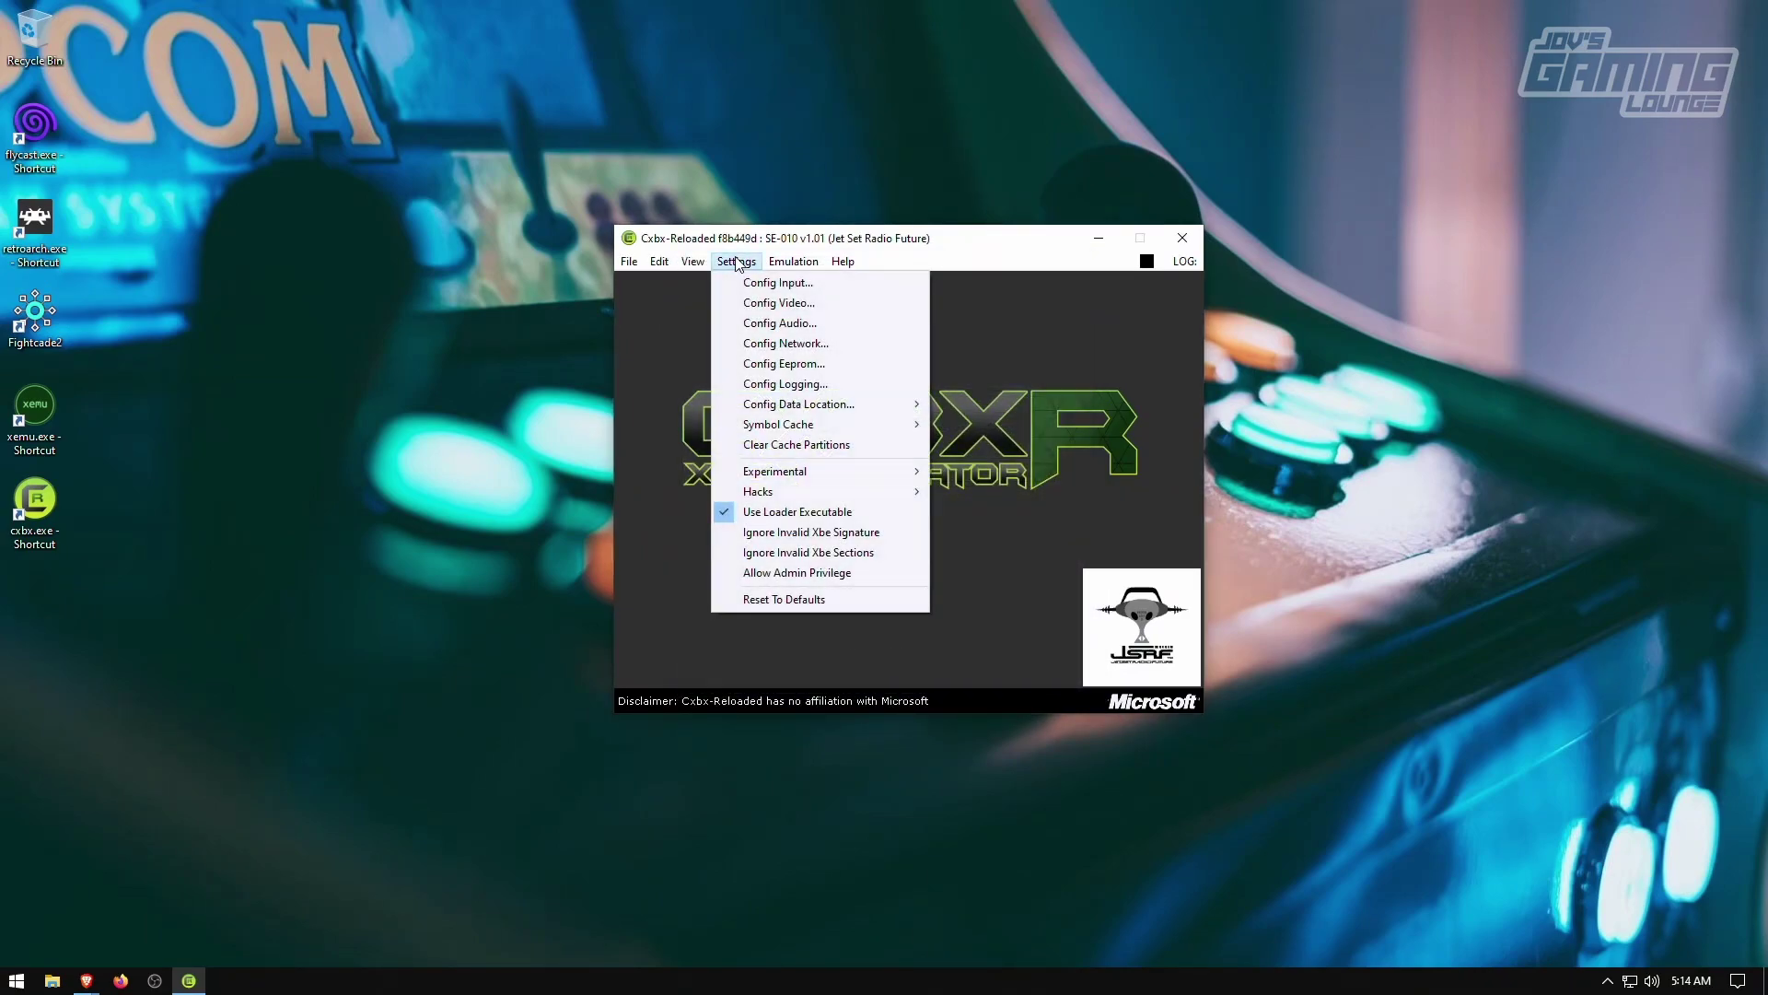
{"action": "left_click", "coordinate": [794, 286]}
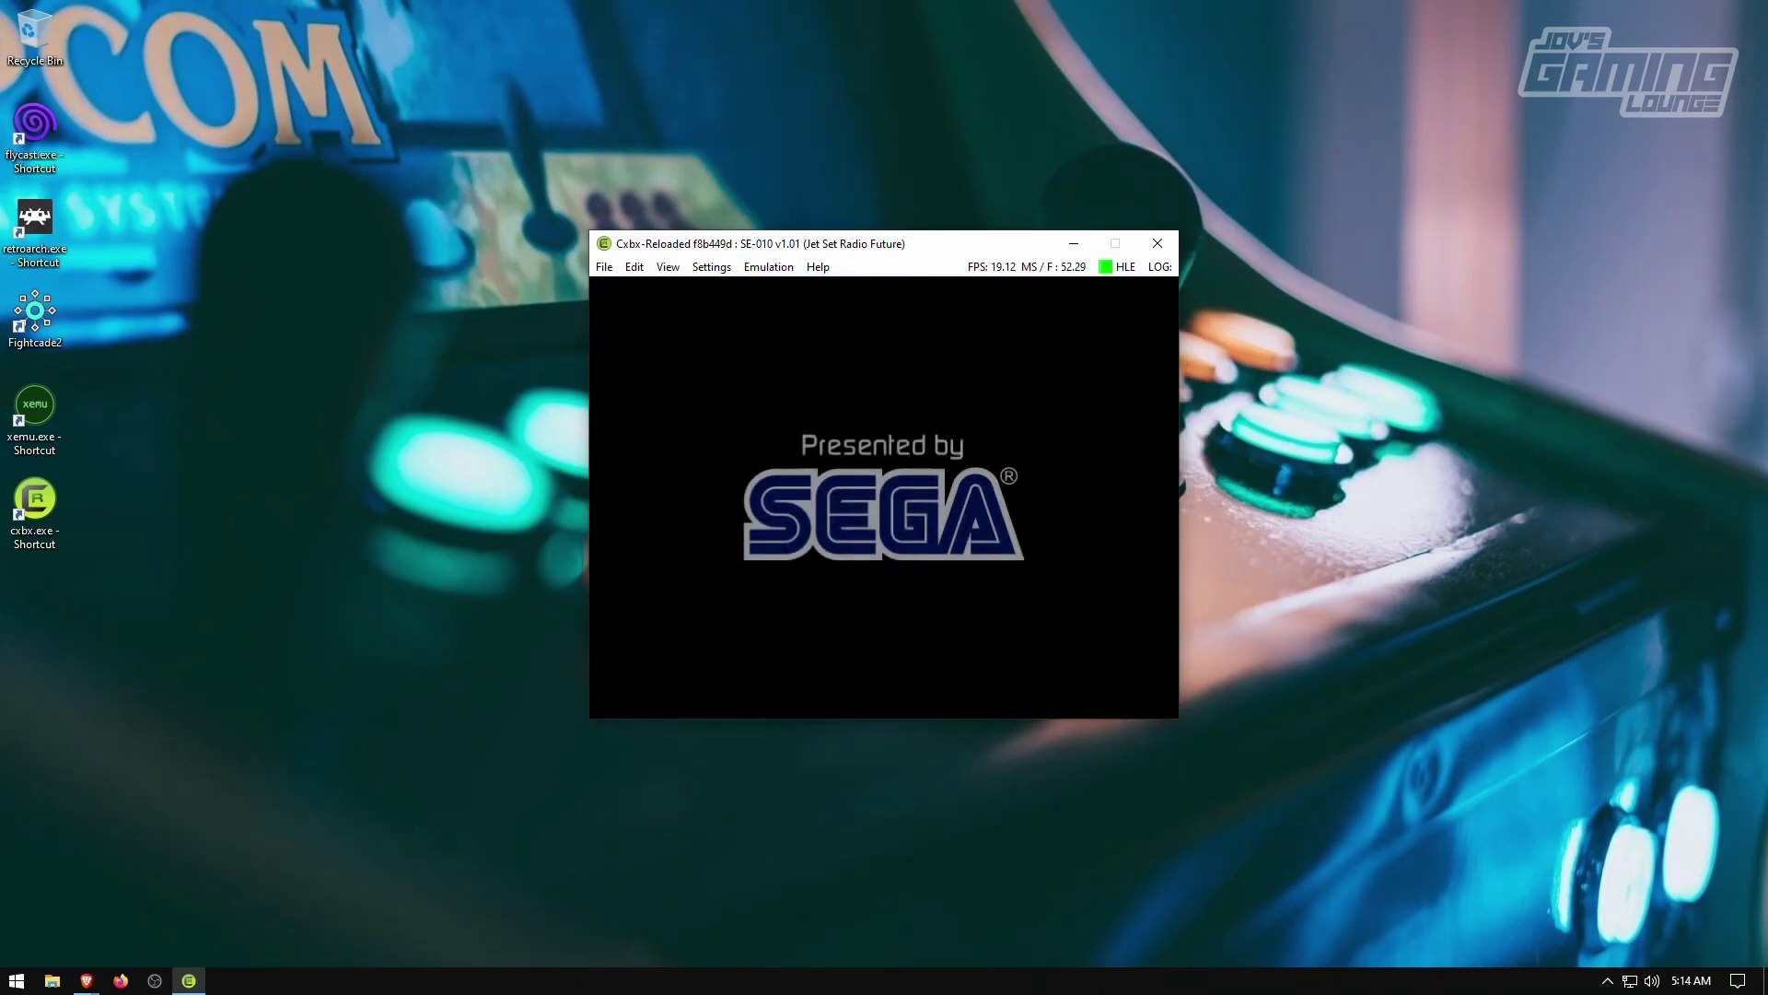
{"action": "left_click", "coordinate": [700, 272]}
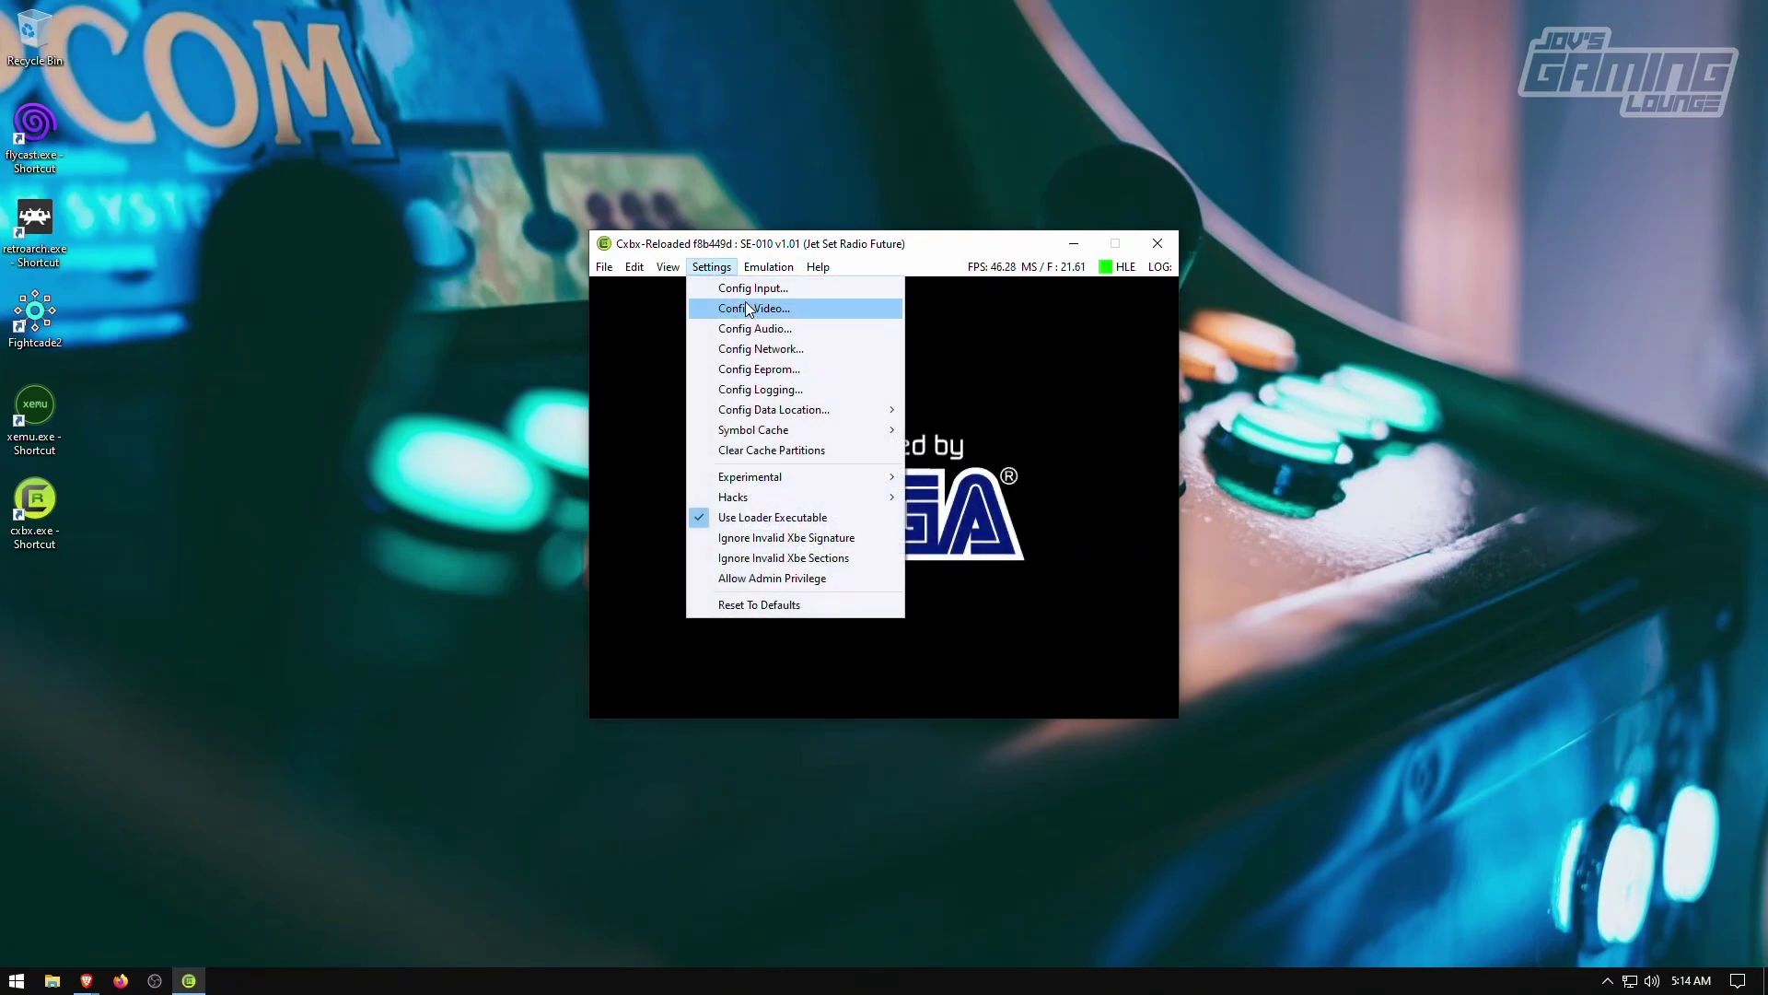
{"action": "left_click", "coordinate": [894, 306]}
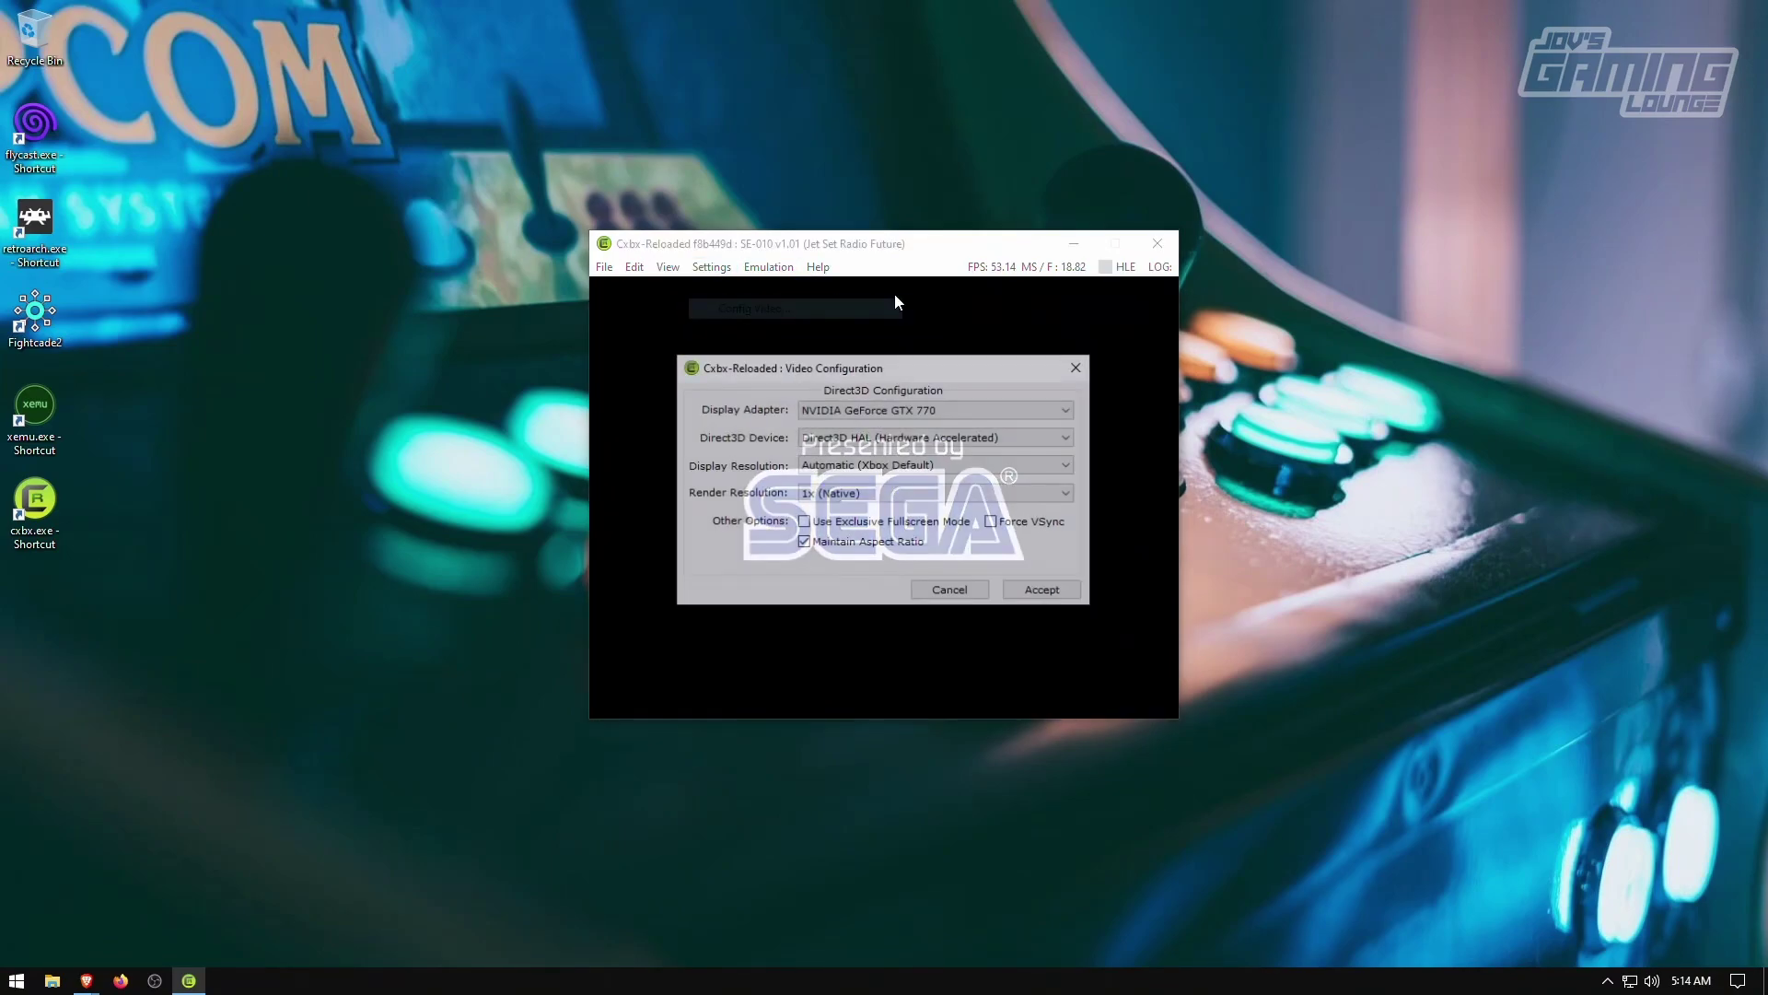
{"action": "left_click", "coordinate": [930, 466]}
{"action": "scroll", "coordinate": [930, 608], "scroll_direction": "down", "scroll_amount": 5}
{"action": "left_click", "coordinate": [987, 754]}
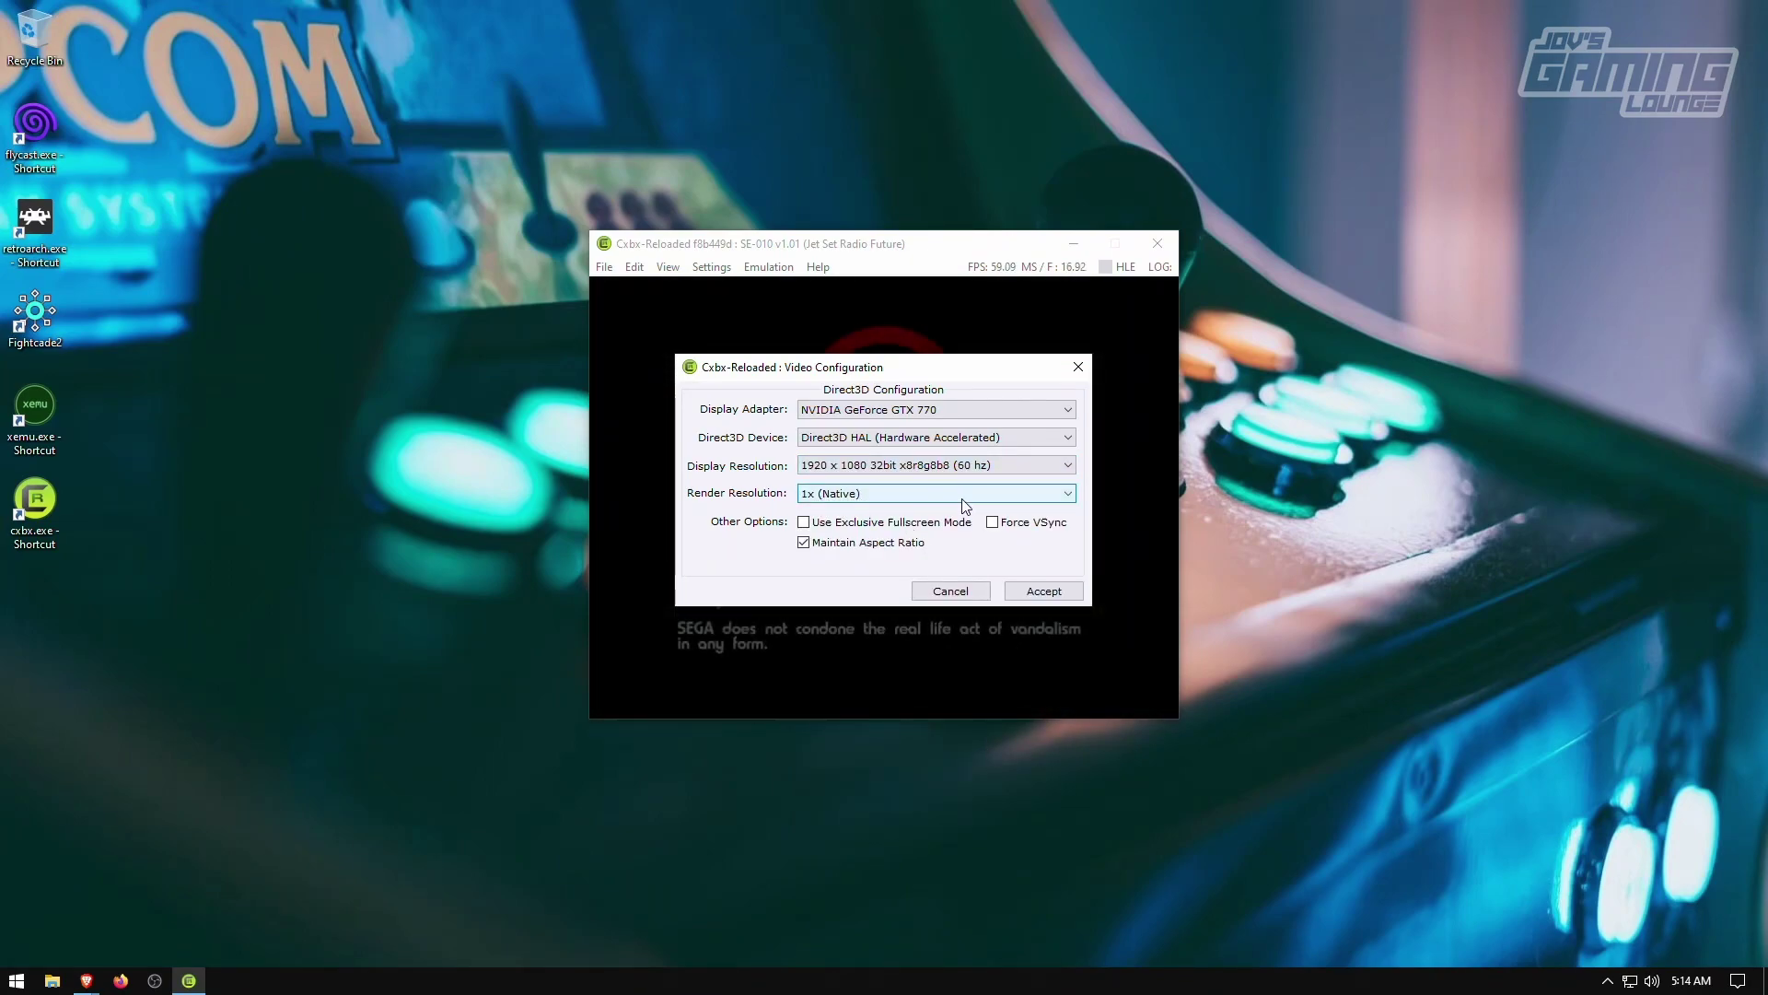
{"action": "left_click", "coordinate": [1018, 591]}
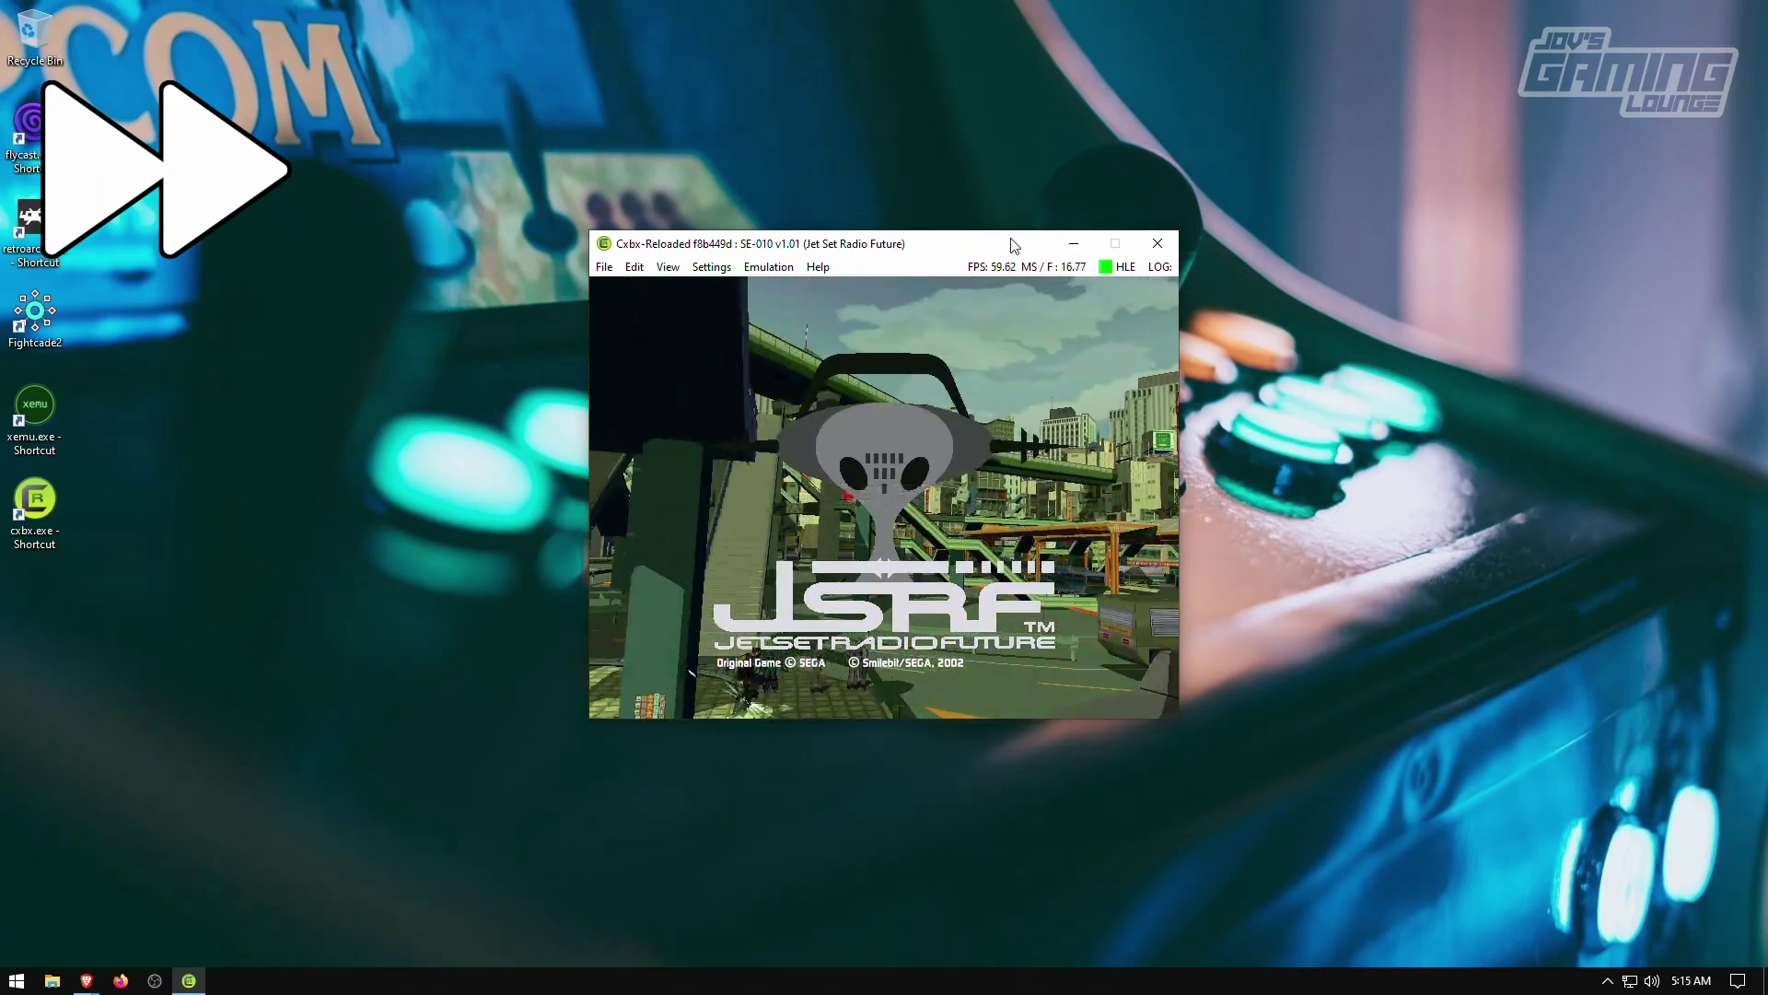
- Continue past the Jet Set Radio Future title screen and set the video render resolution to 3x (1920x1440), accepting the change
{"action": "key", "text": "Return"}
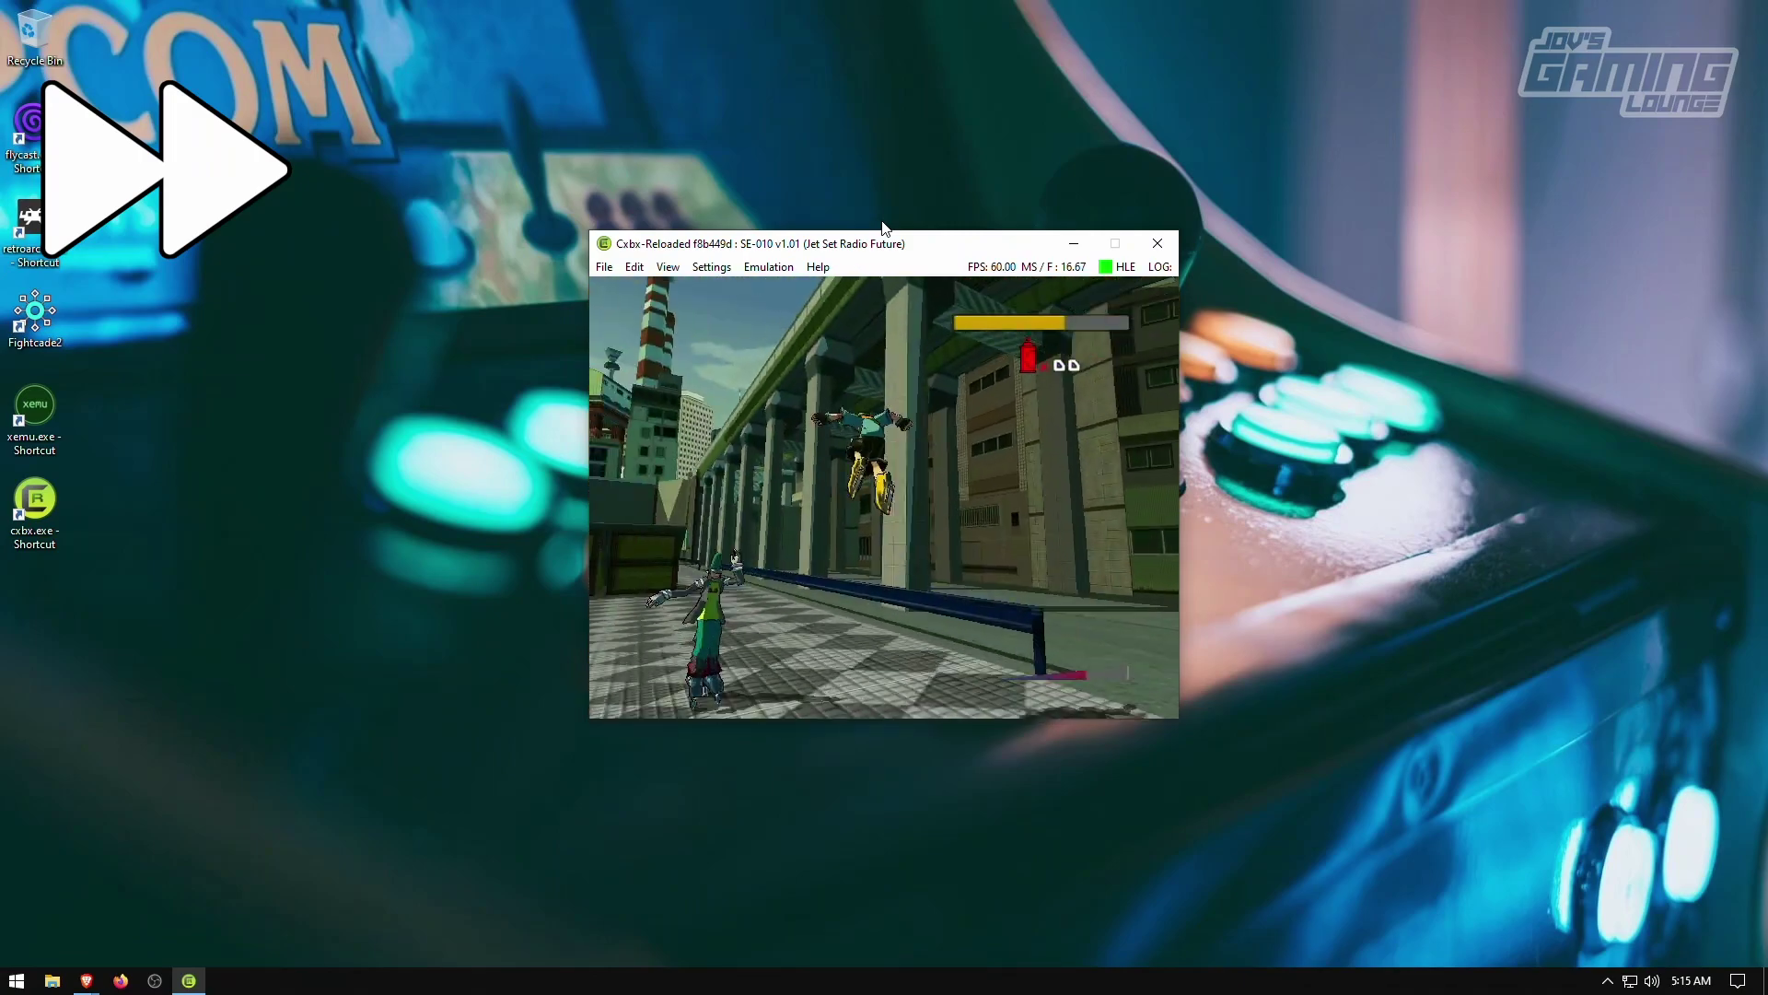
{"action": "left_click", "coordinate": [711, 266]}
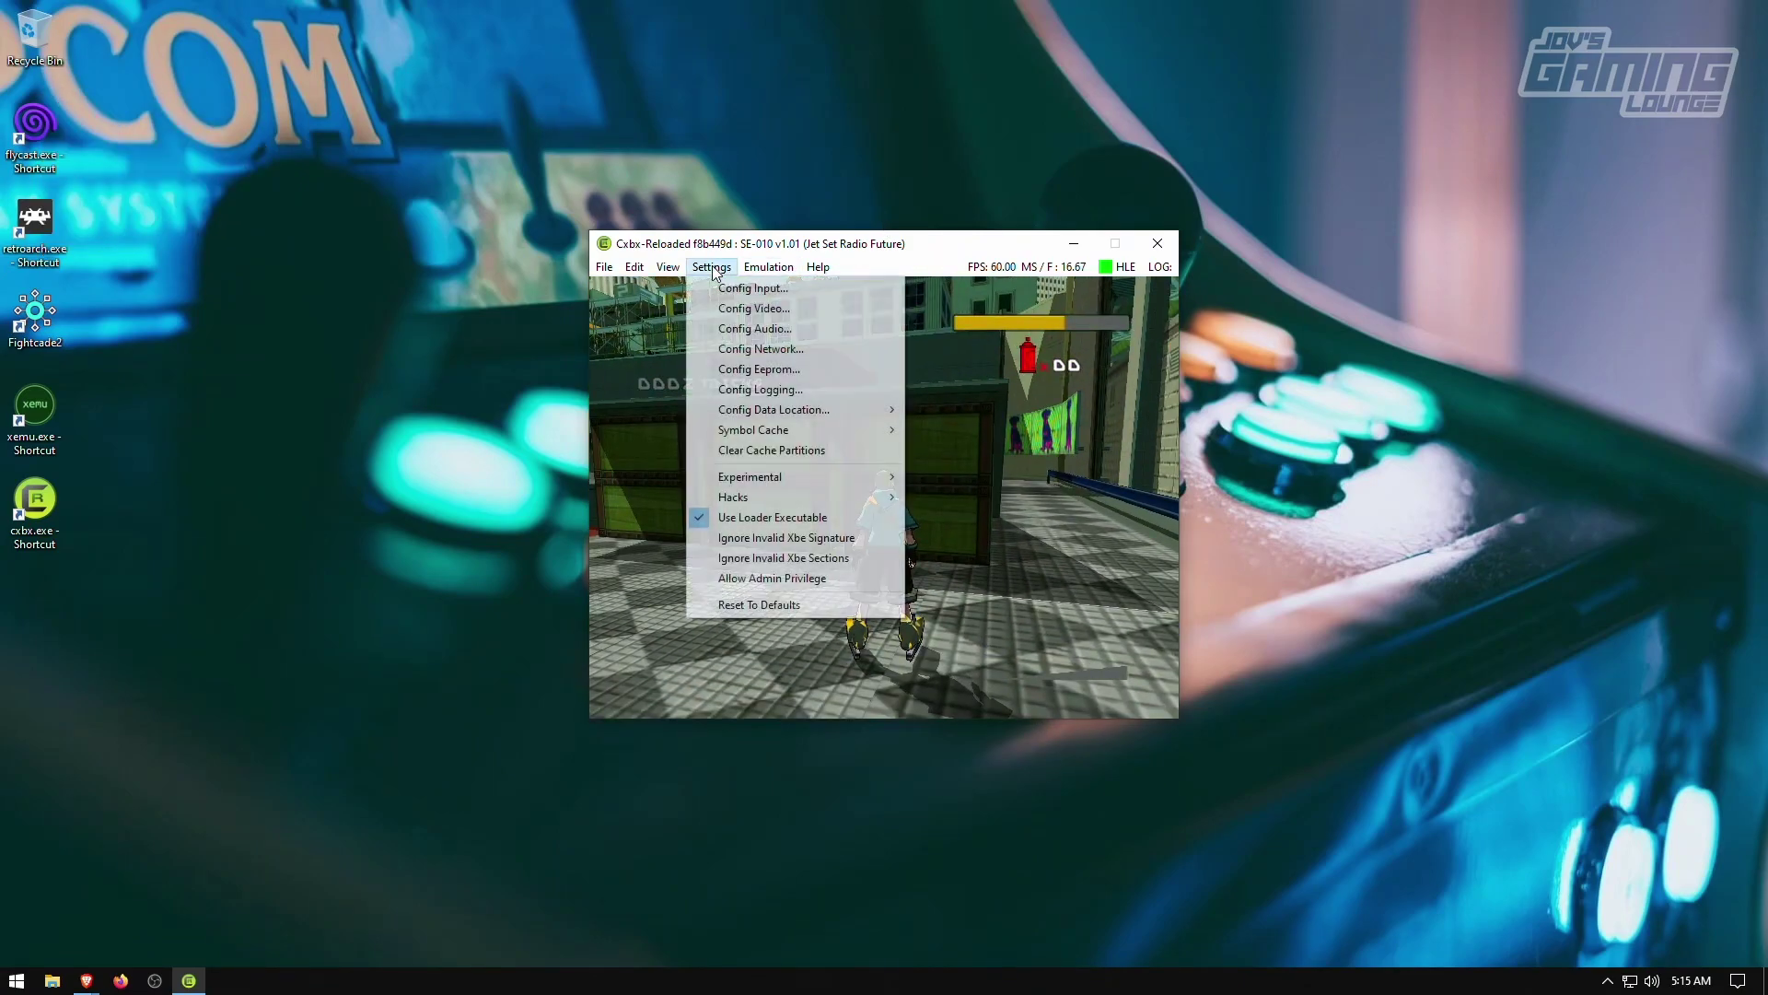
{"action": "left_click", "coordinate": [781, 309]}
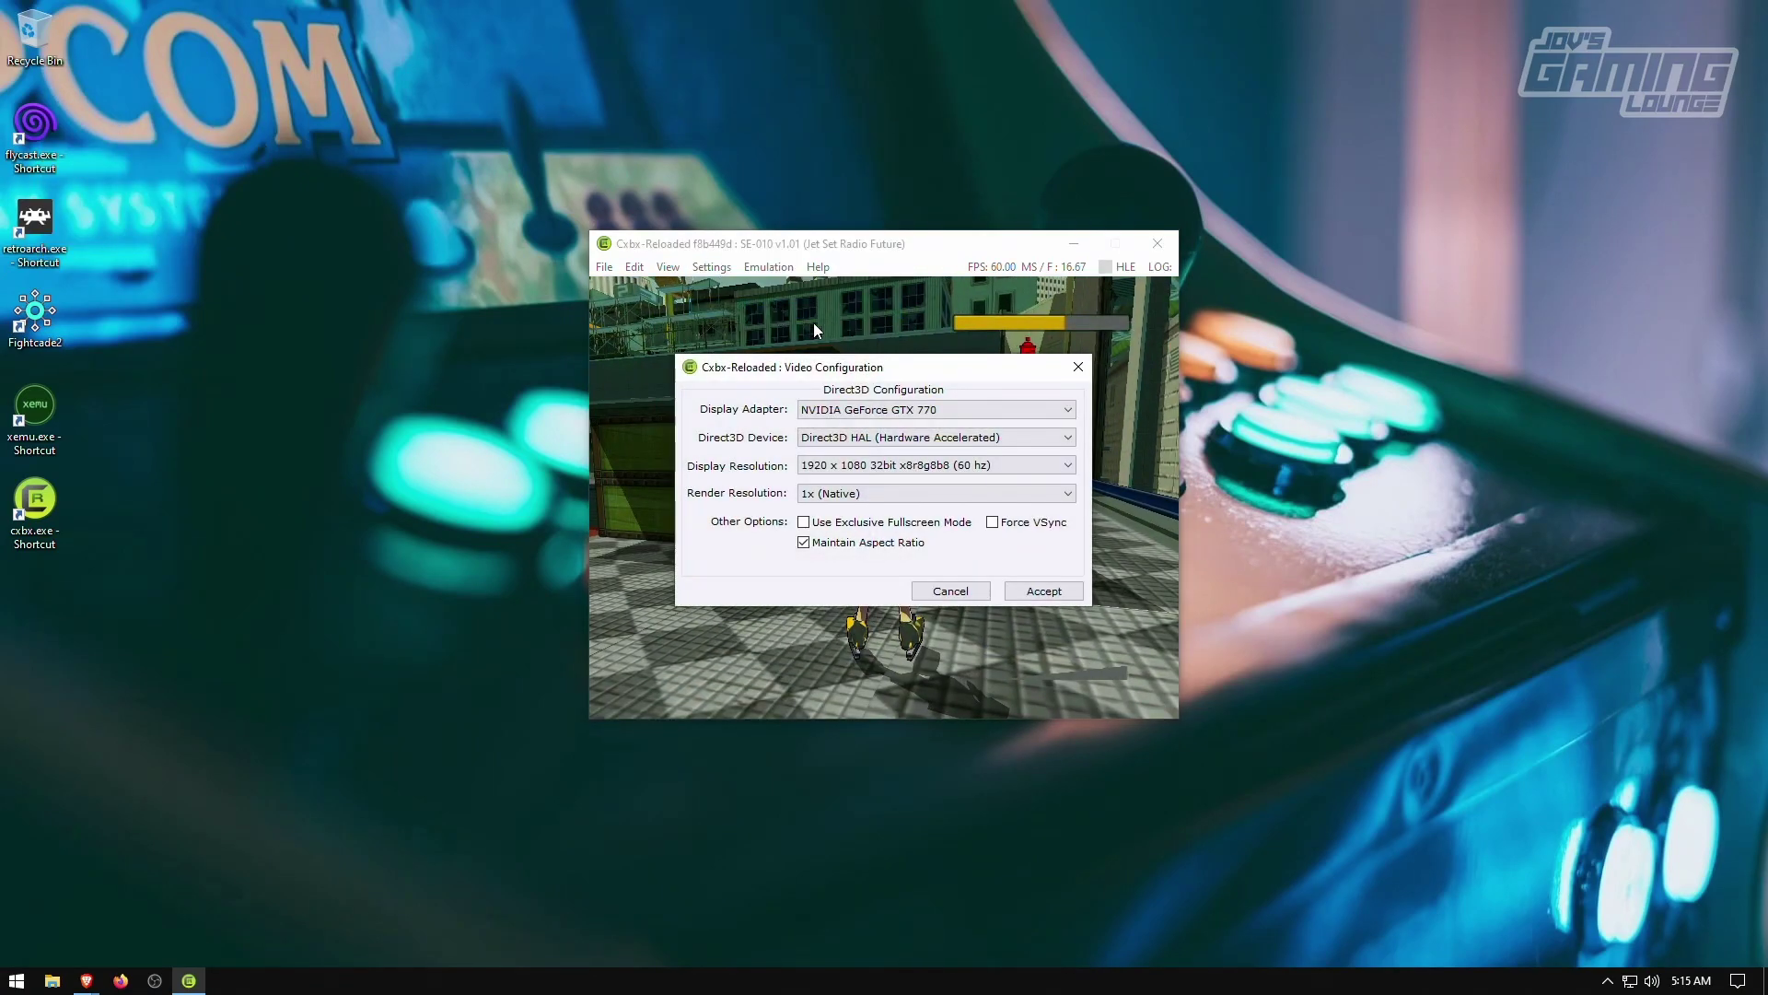
{"action": "left_click", "coordinate": [843, 493]}
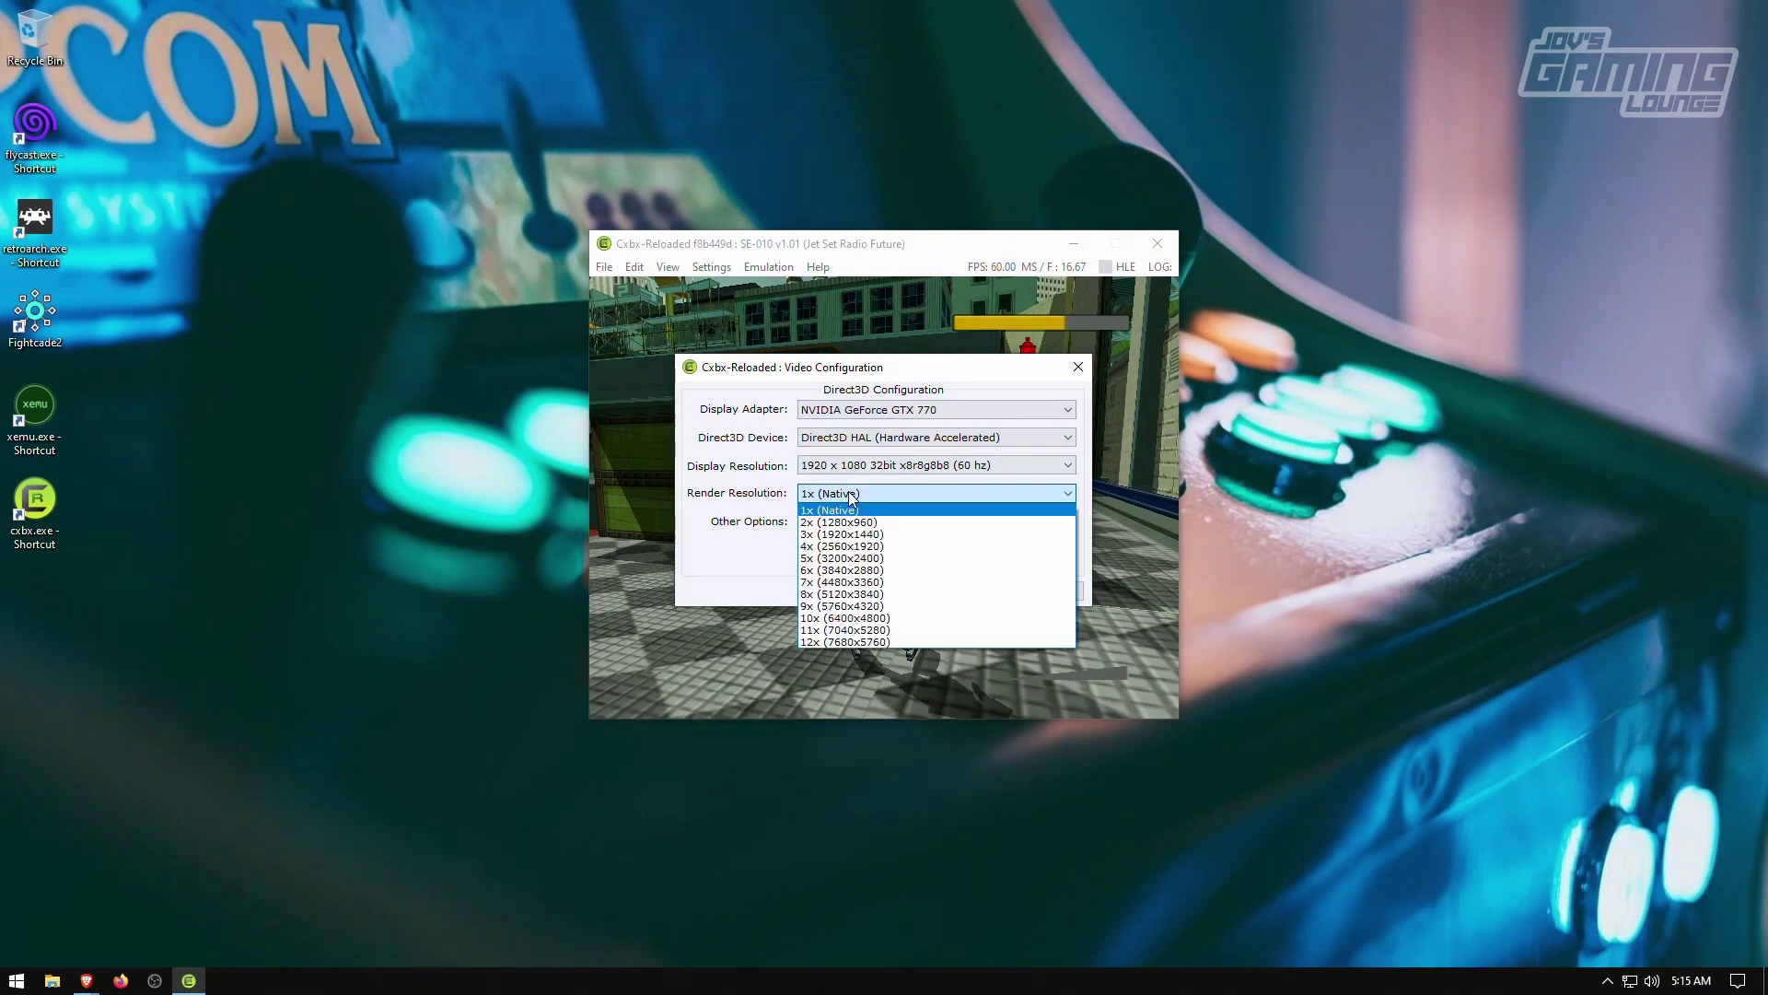
{"action": "left_click", "coordinate": [817, 537]}
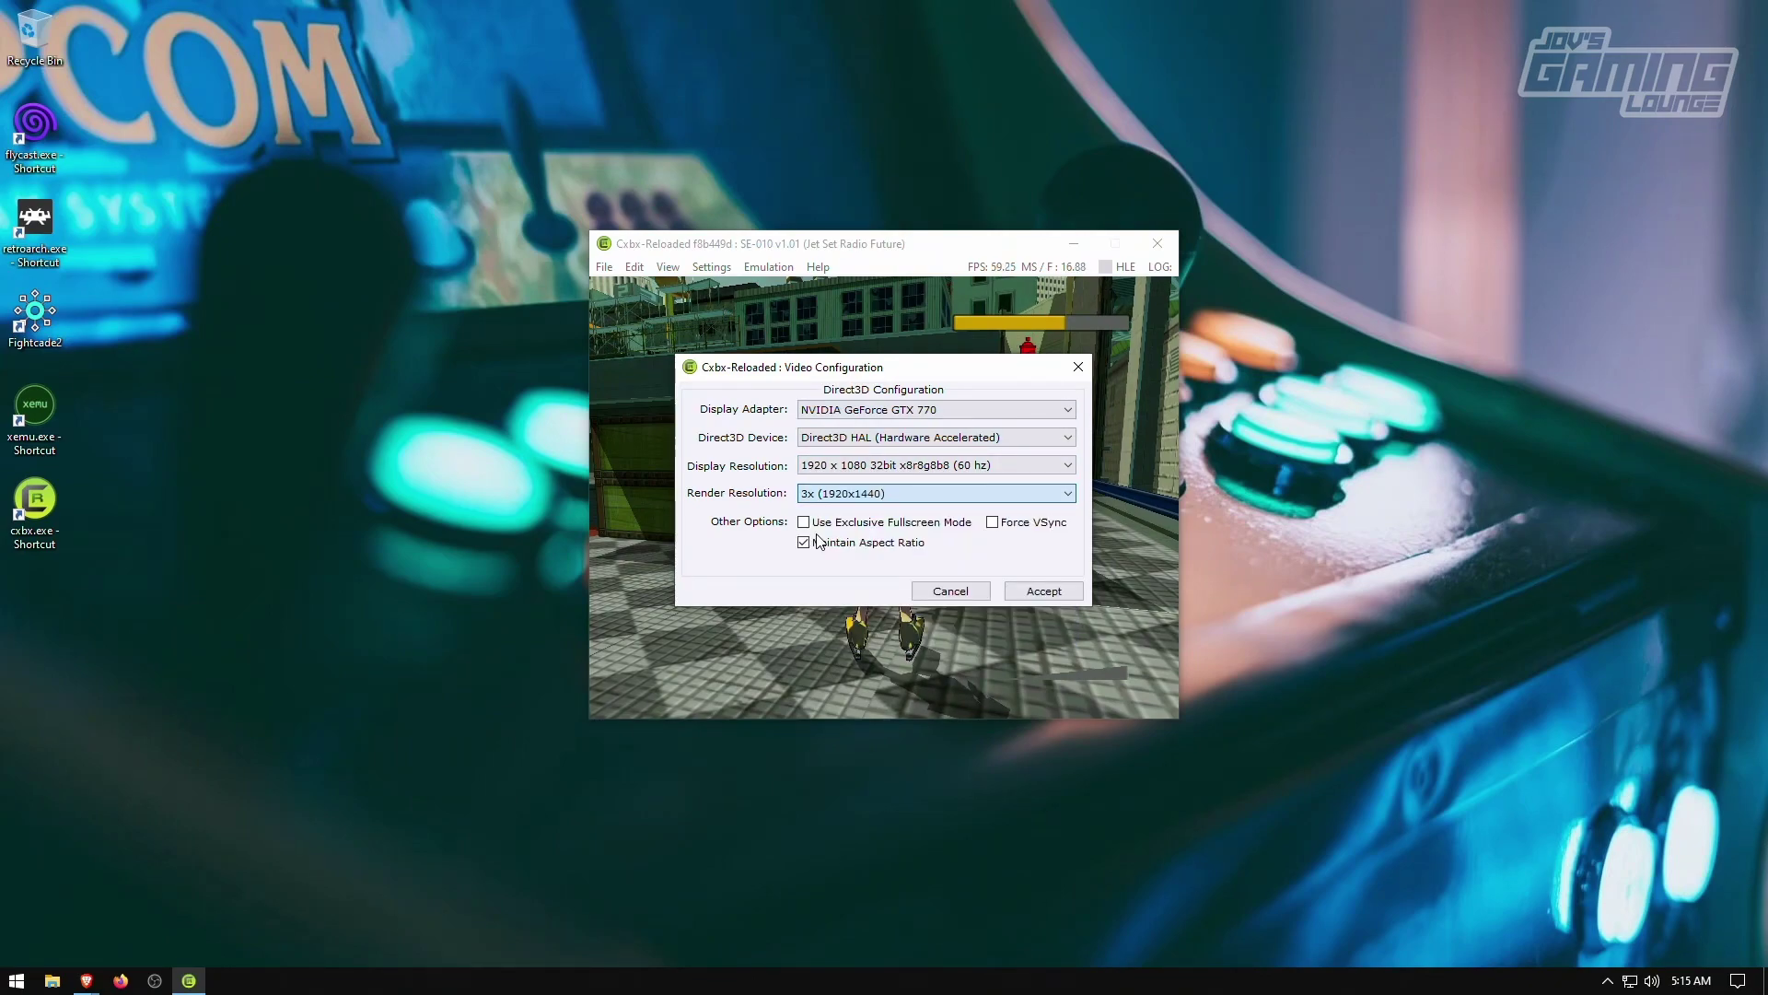
{"action": "left_click", "coordinate": [1042, 591]}
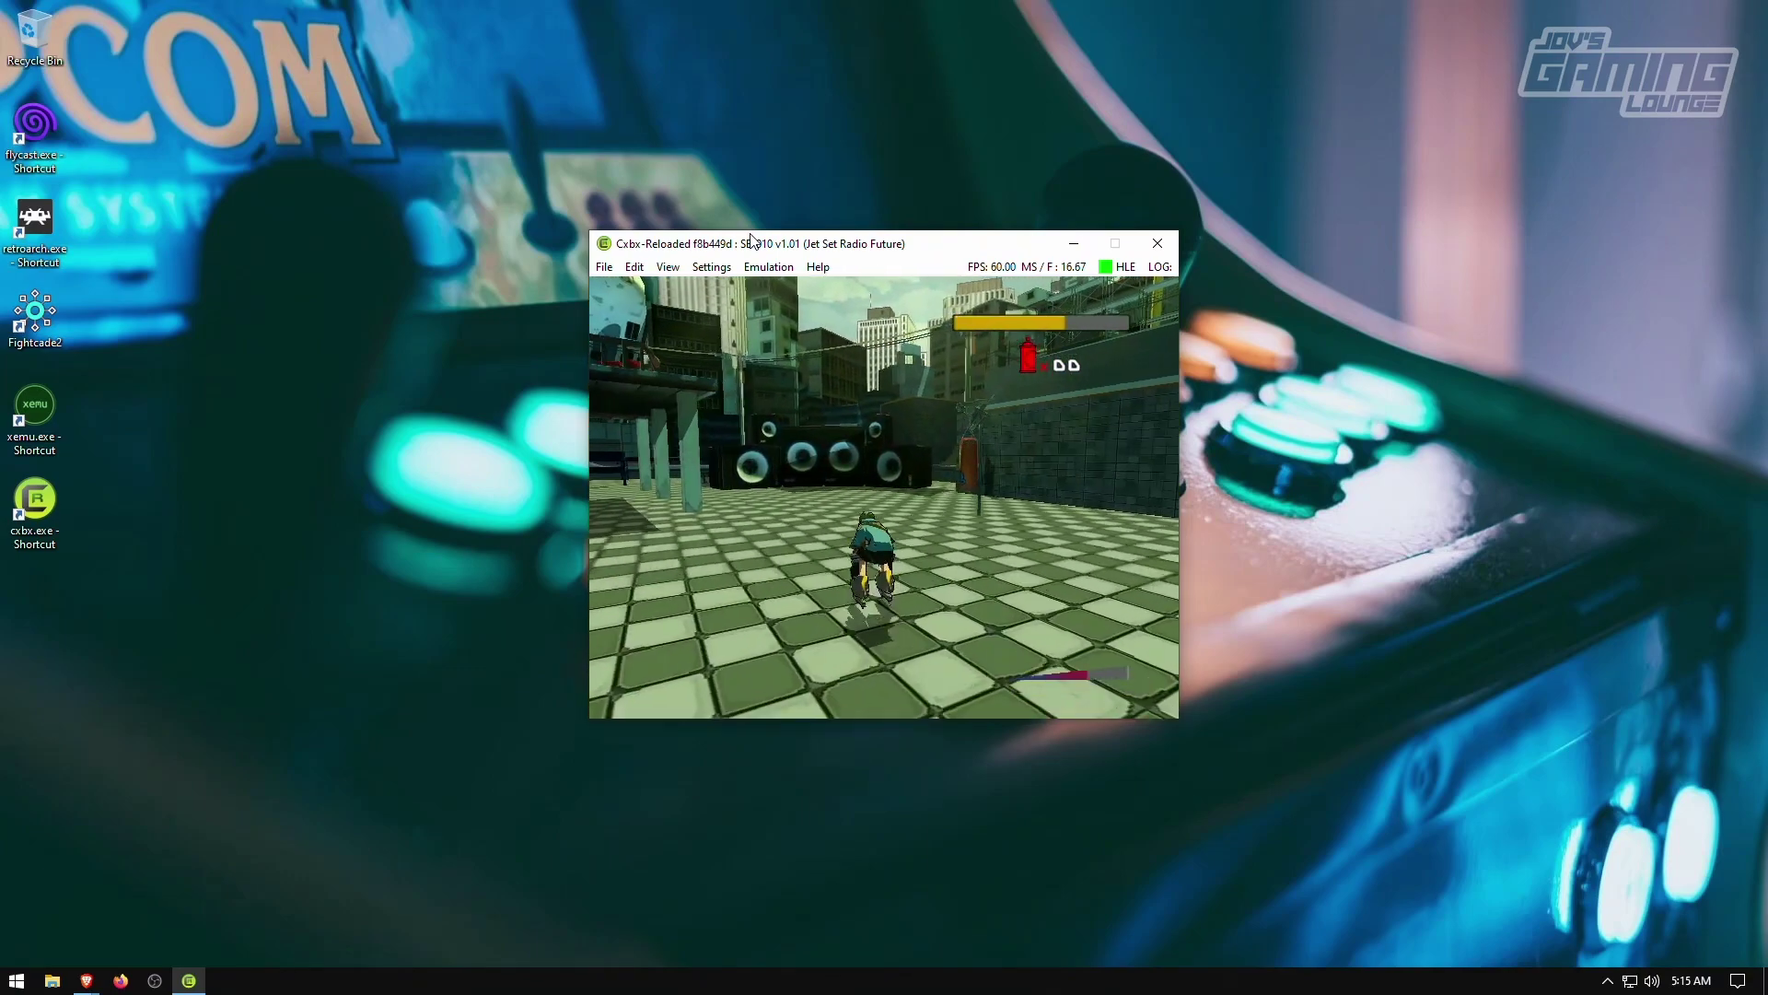
- Stop the running emulation of Jet Set Radio Future
{"action": "left_click", "coordinate": [712, 267]}
{"action": "mouse_move", "coordinate": [768, 267]}
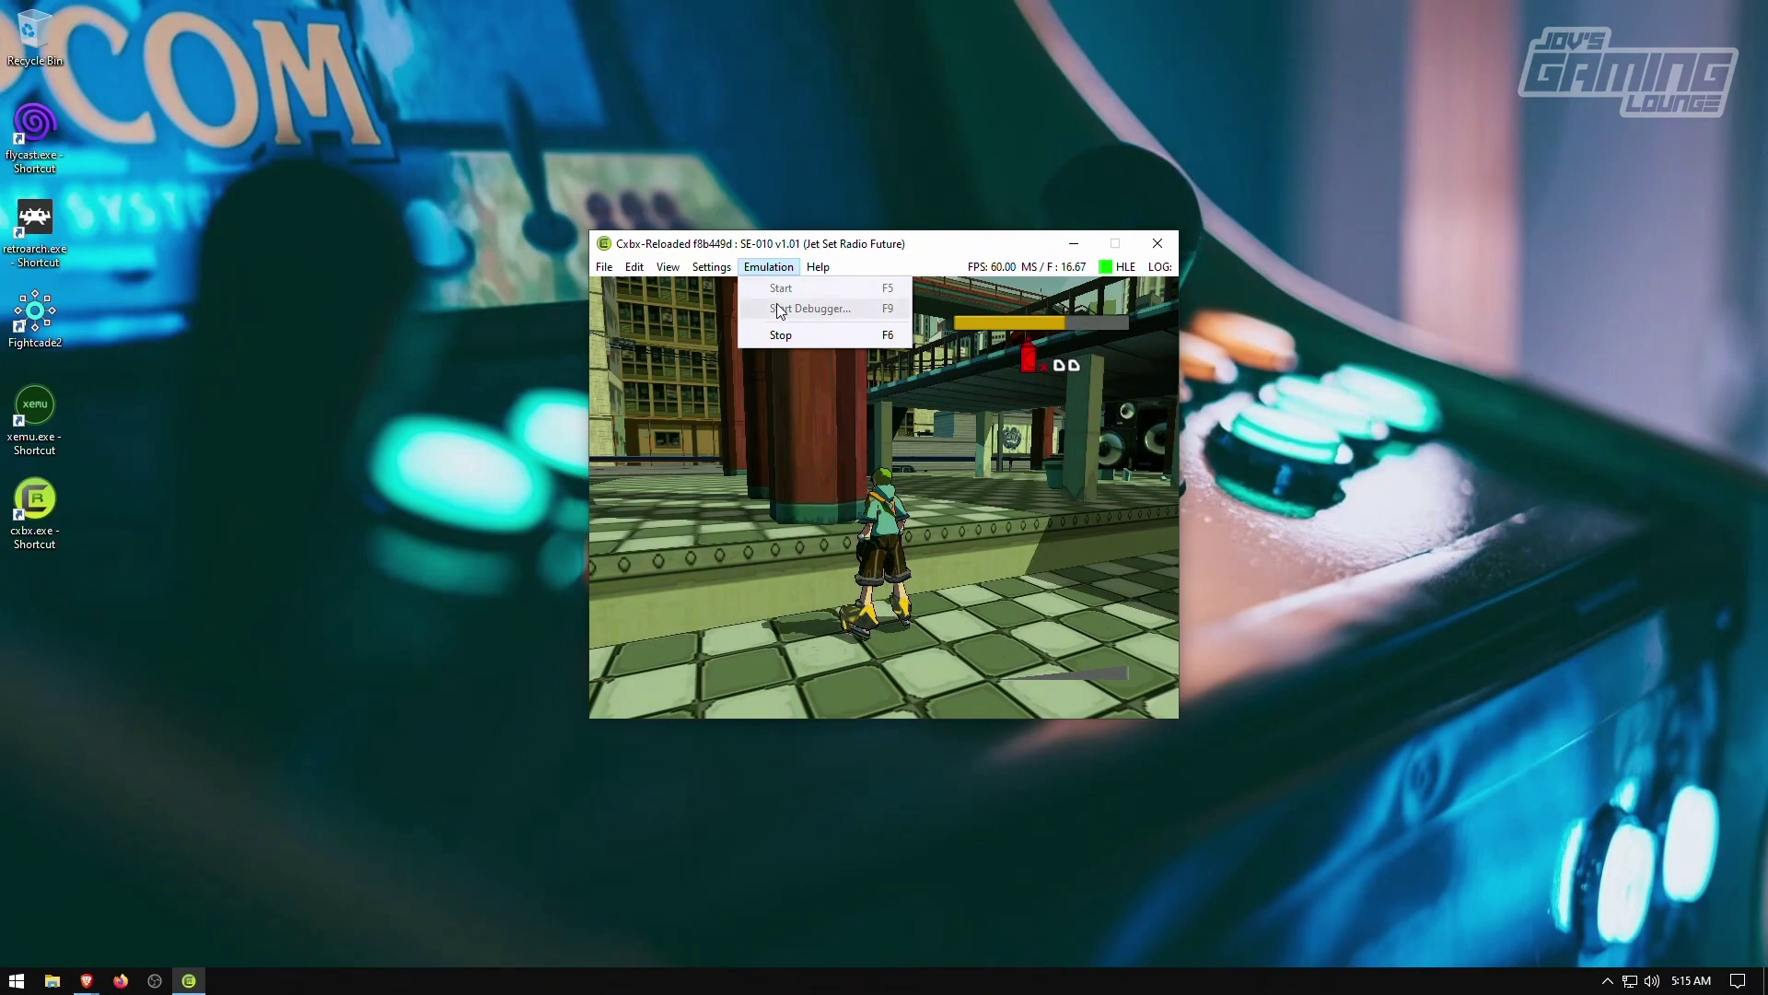
{"action": "left_click", "coordinate": [769, 336]}
{"action": "left_click", "coordinate": [792, 262]}
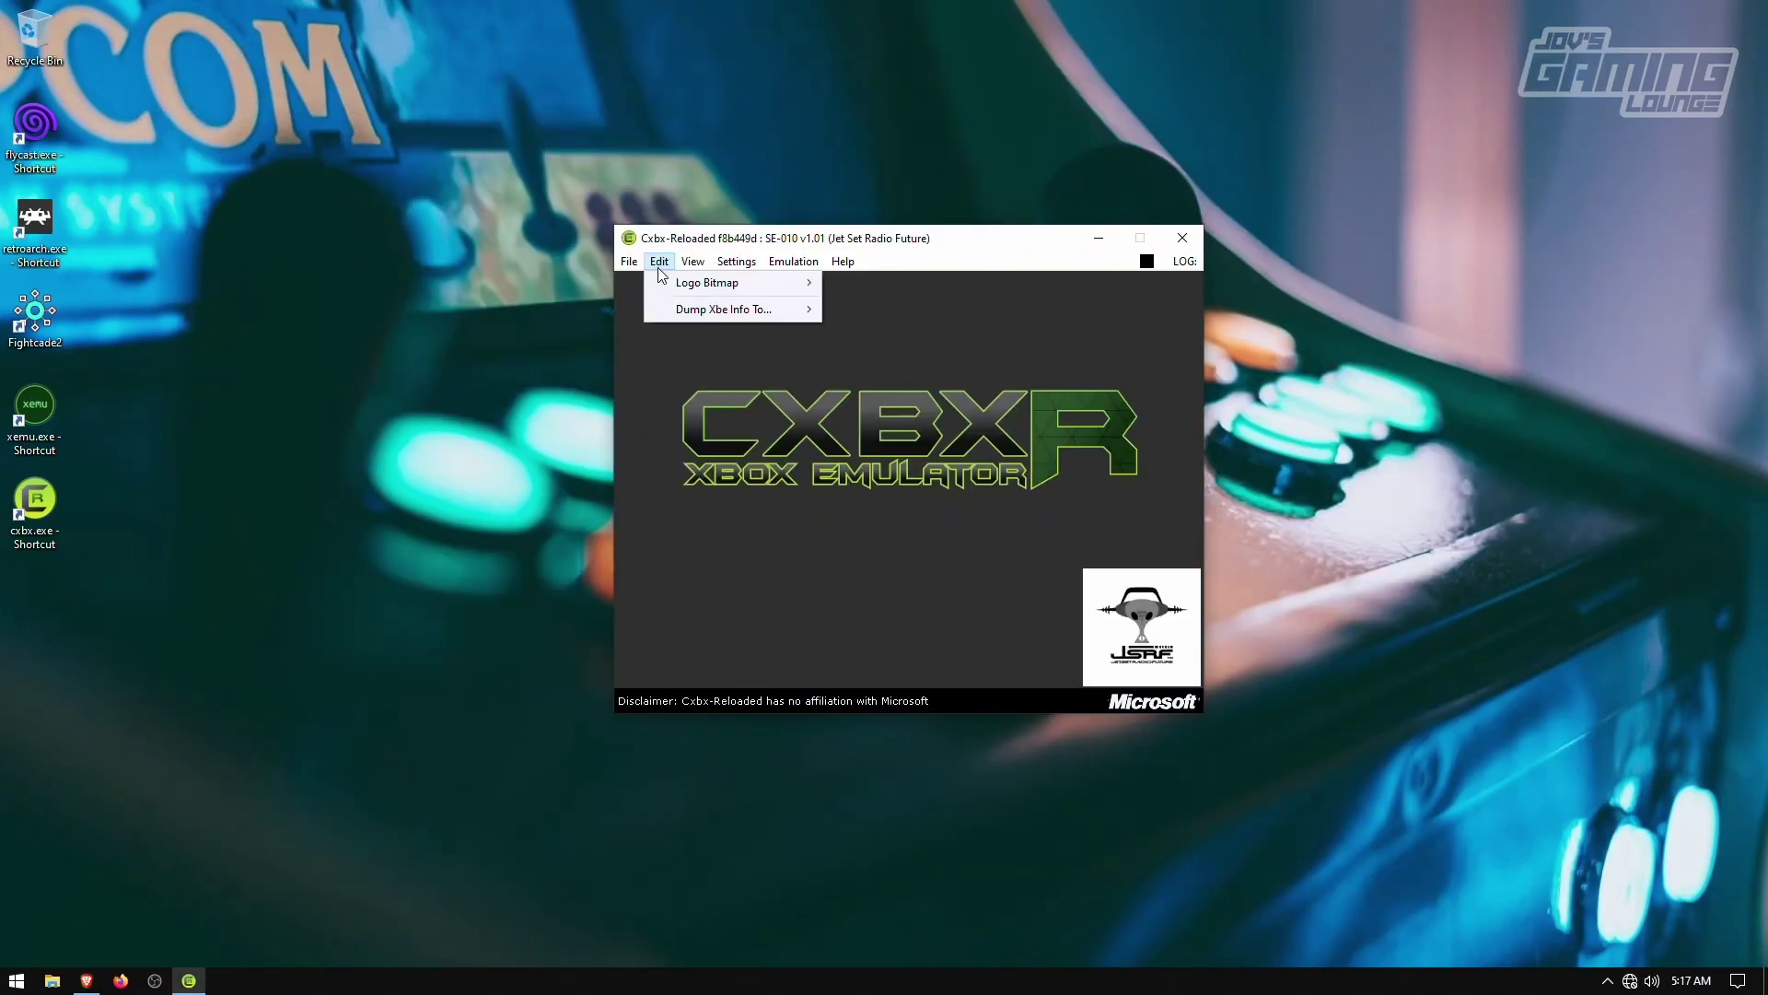
- Load default.xbe from the Dead or Alive 3 folder under Xbox, continuing past the signature warning
{"action": "left_click", "coordinate": [629, 261]}
{"action": "left_click", "coordinate": [644, 280]}
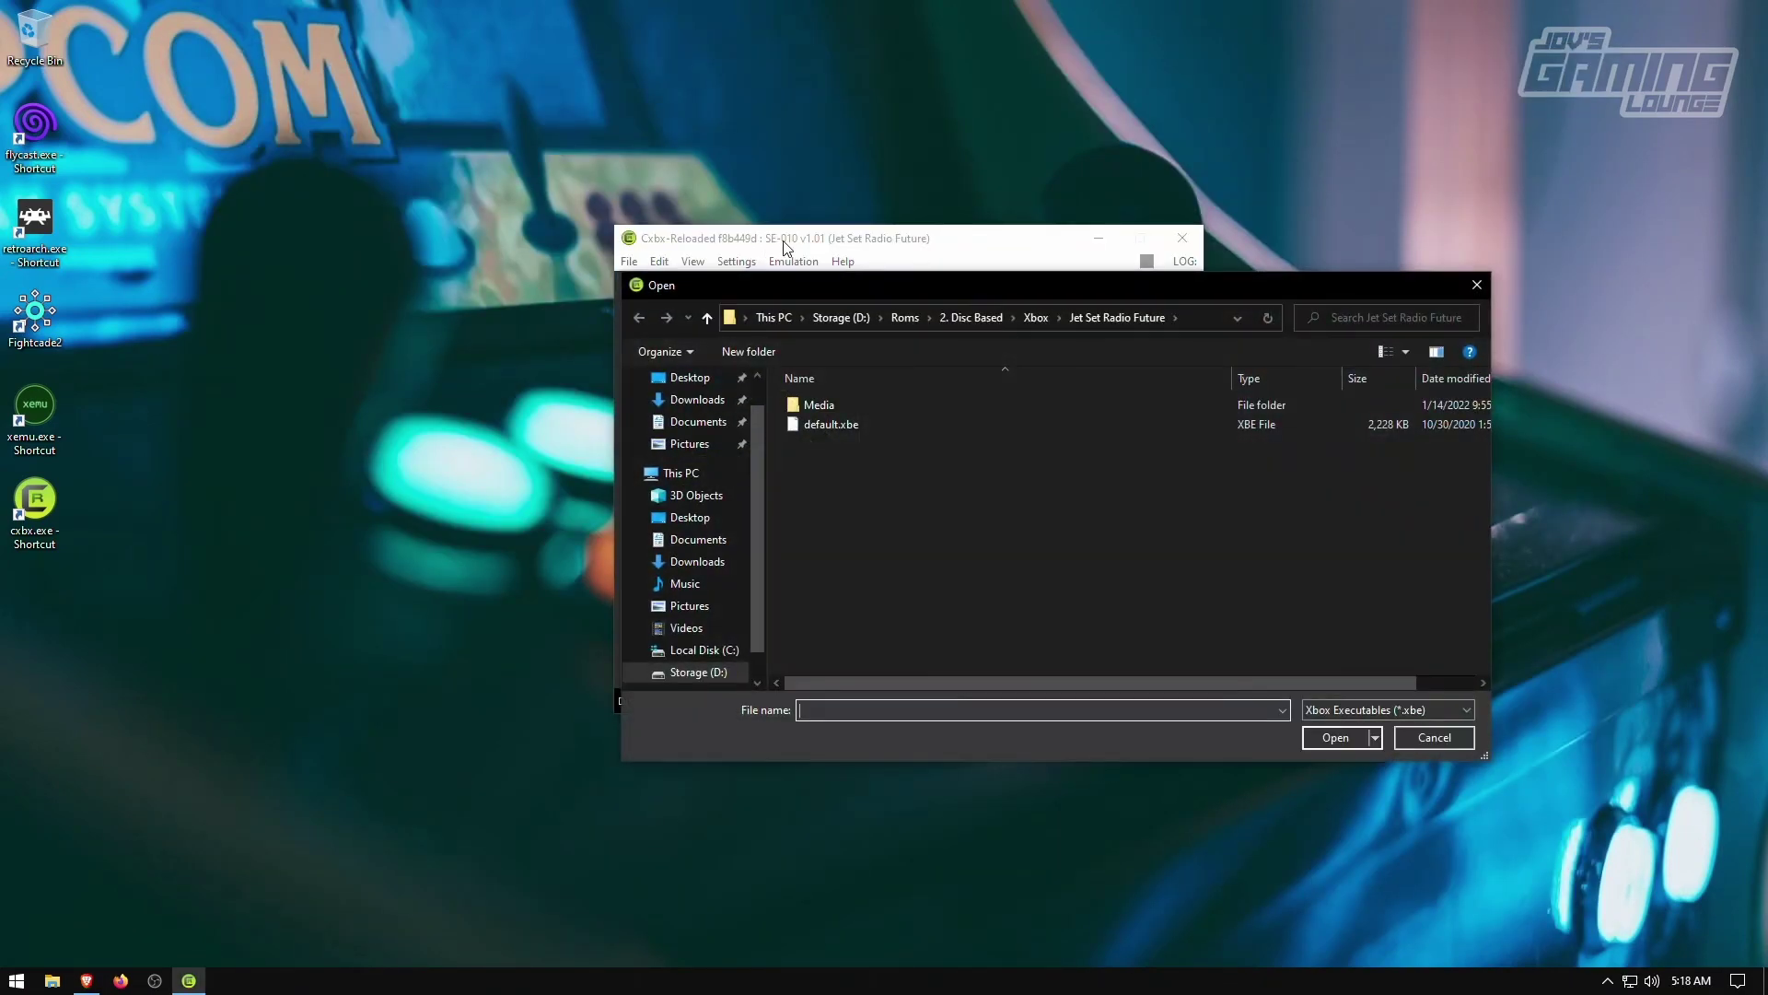
{"action": "left_click", "coordinate": [1035, 317]}
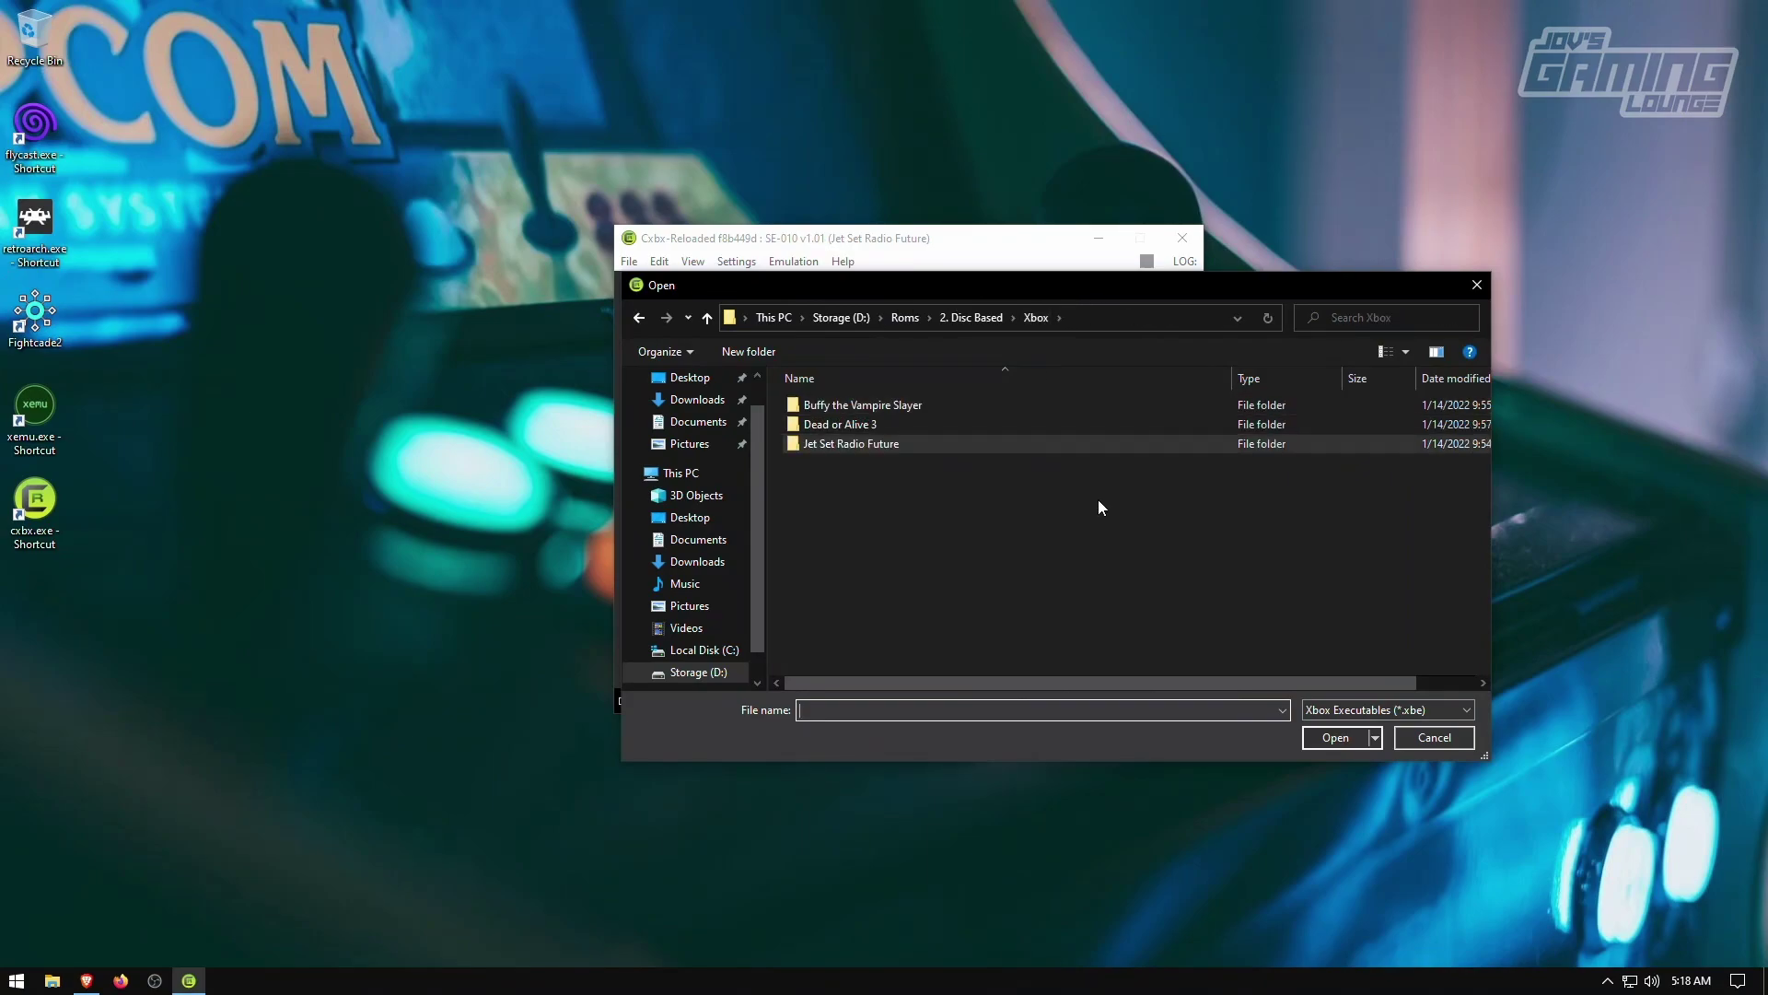
{"action": "double_click", "coordinate": [855, 423]}
{"action": "left_click", "coordinate": [825, 403]}
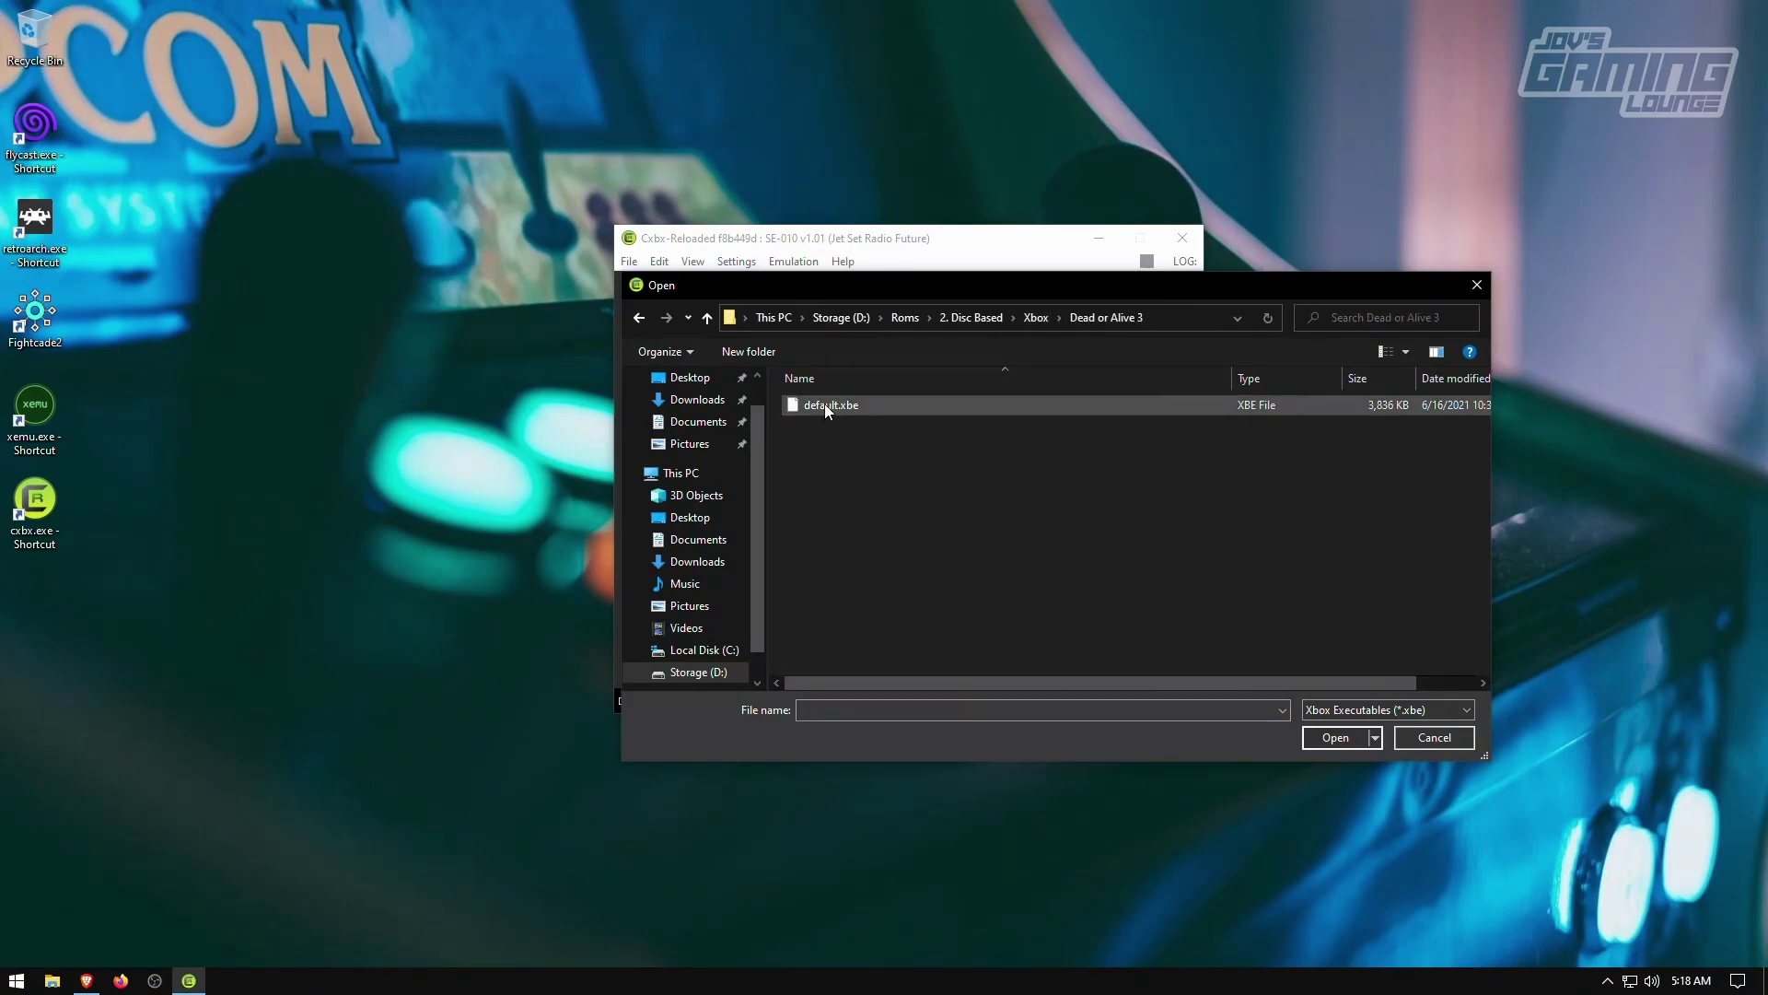
{"action": "double_click", "coordinate": [825, 406]}
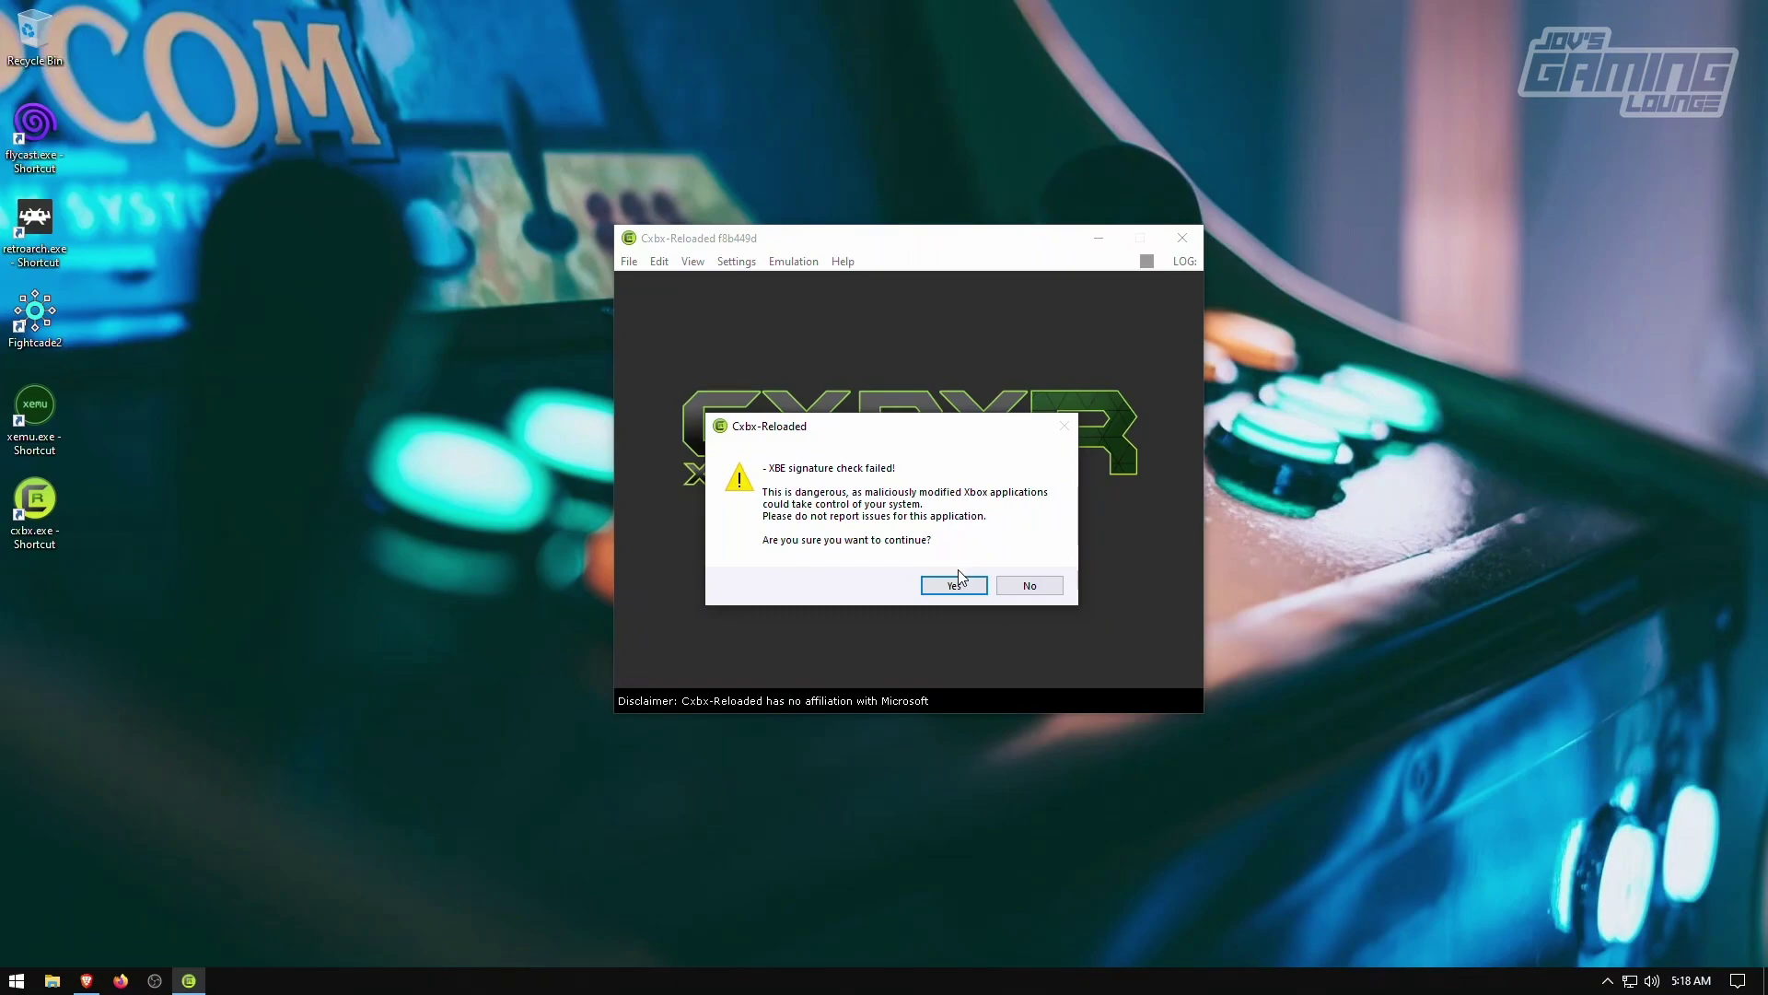
{"action": "left_click", "coordinate": [941, 590]}
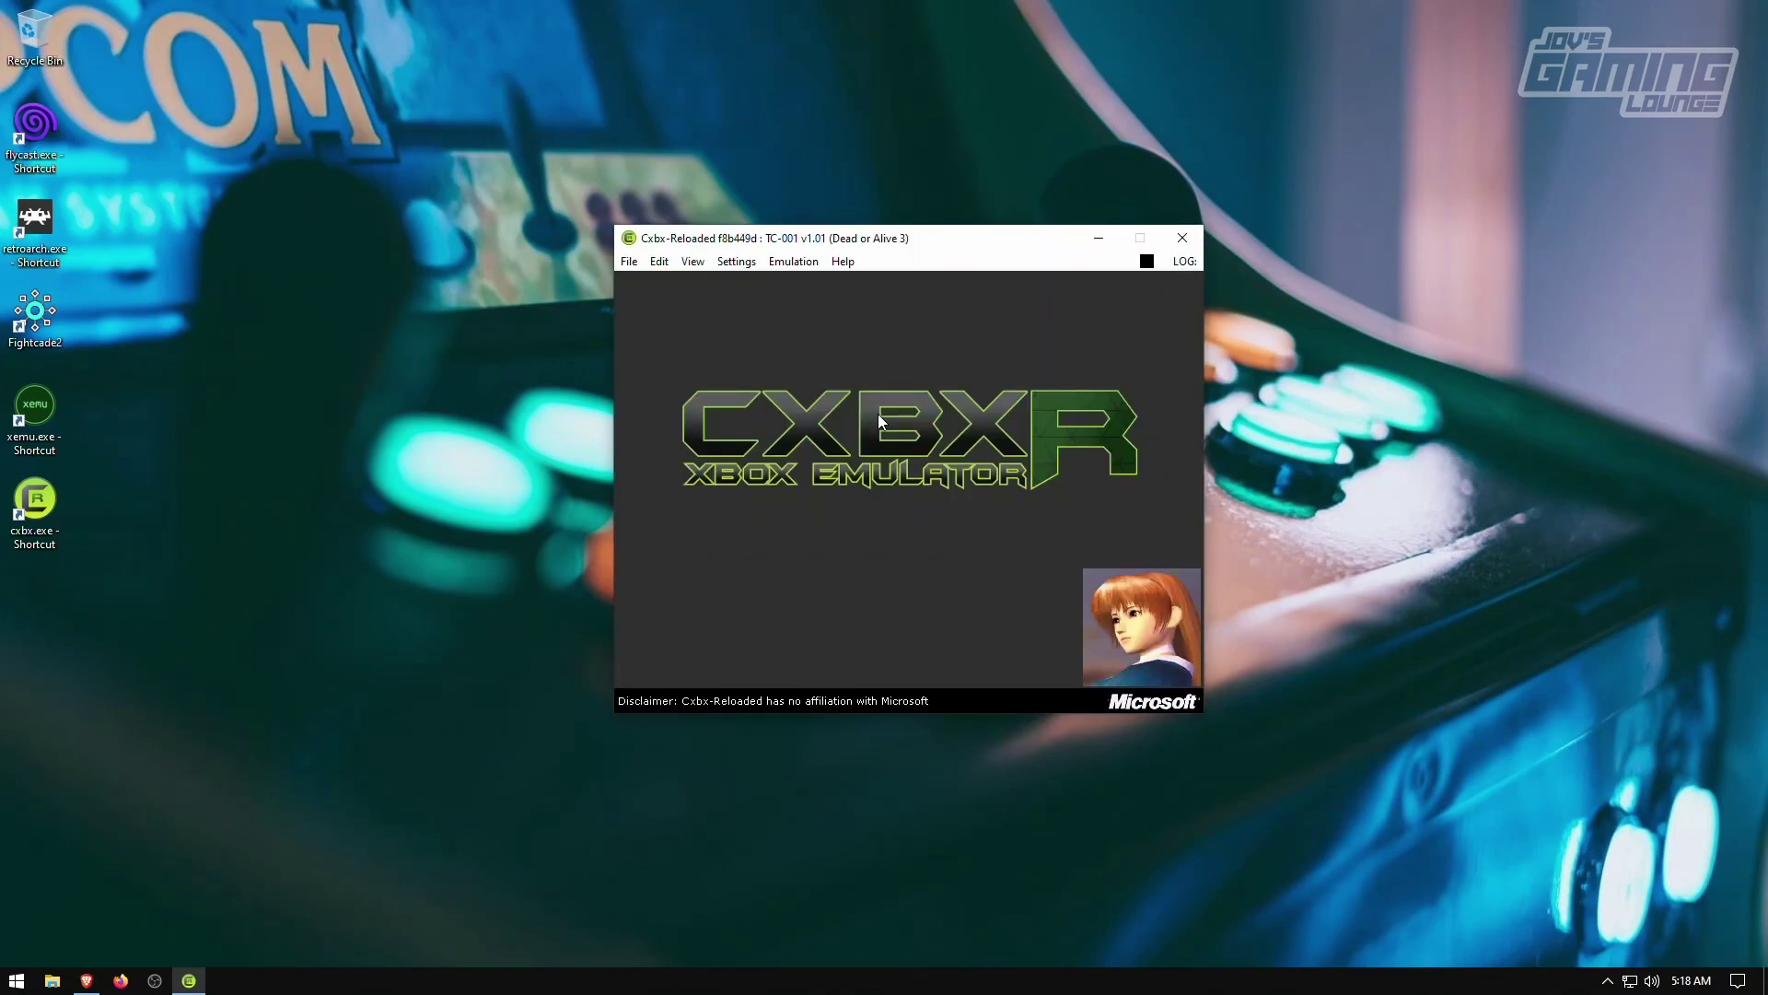
- Start the emulation of Dead or Alive 3 and move its oversized window down to expose the title bar
{"action": "left_click", "coordinate": [785, 264]}
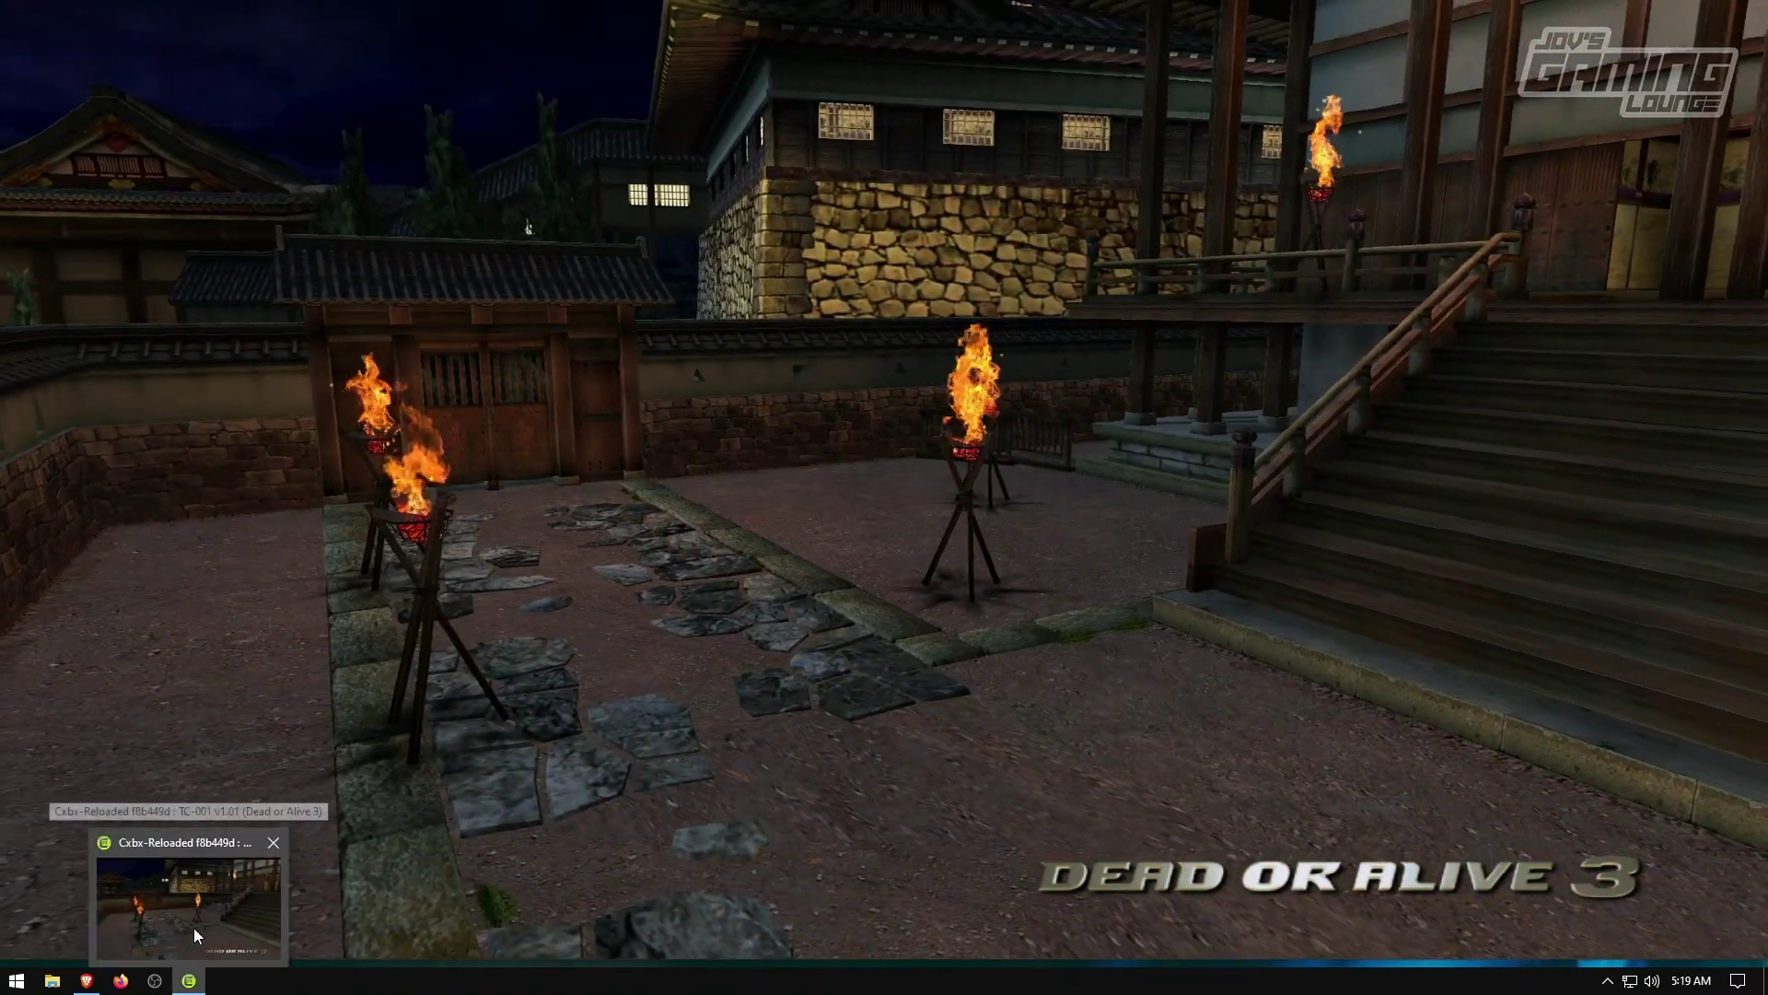
{"action": "right_click", "coordinate": [193, 902]}
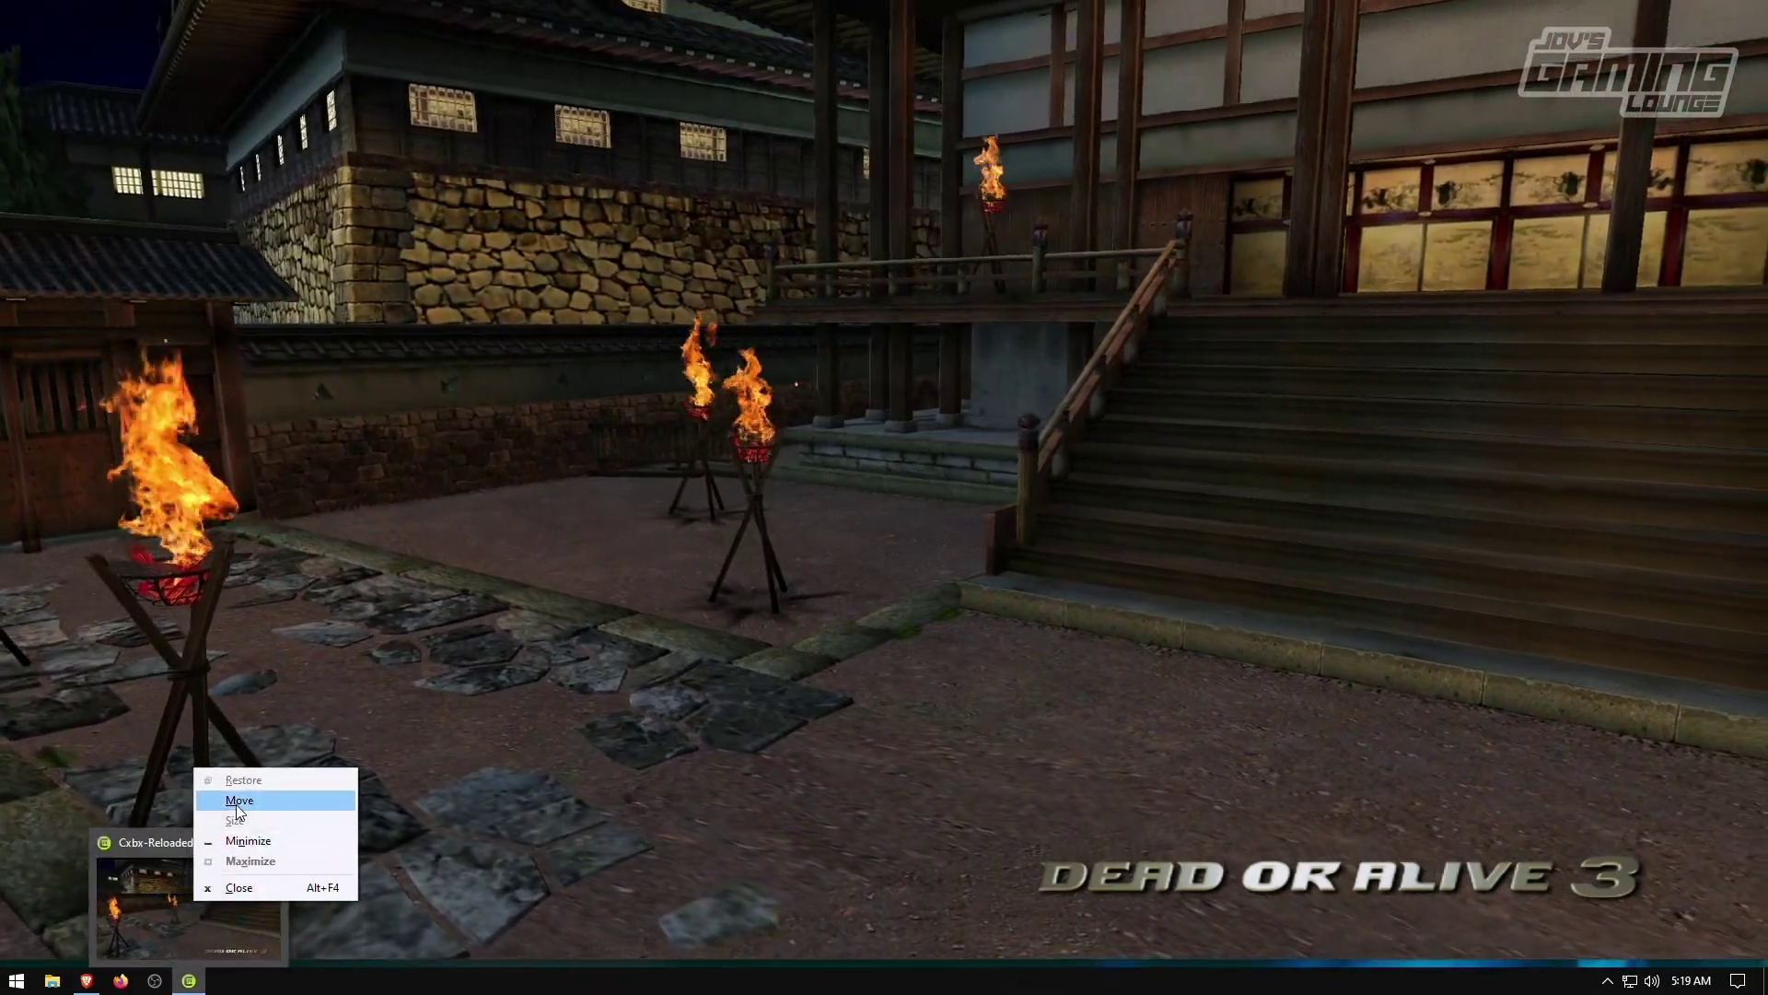
{"action": "left_click", "coordinate": [239, 799]}
{"action": "left_click_drag", "start_coordinate": [888, 9], "coordinate": [888, 17]}
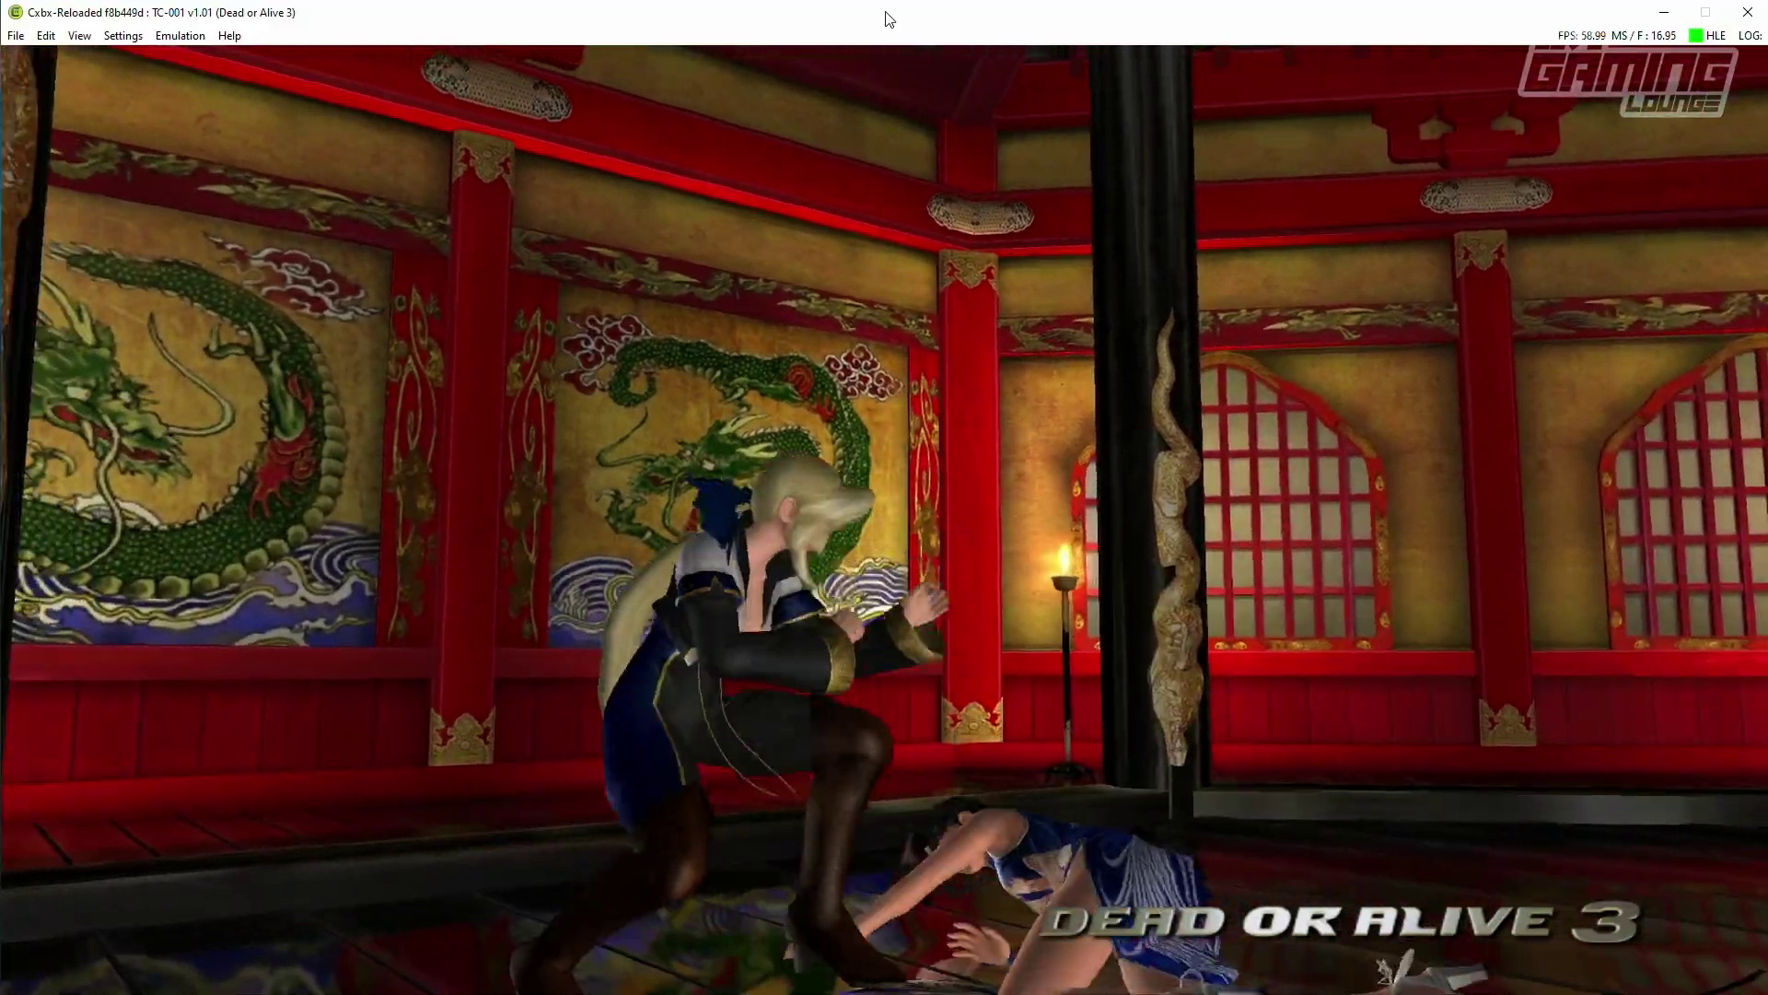
{"action": "mouse_move", "coordinate": [889, 19]}
{"action": "left_mouse_down"}
{"action": "mouse_move", "coordinate": [1022, 16]}
{"action": "mouse_move", "coordinate": [887, 20]}
{"action": "left_mouse_up"}
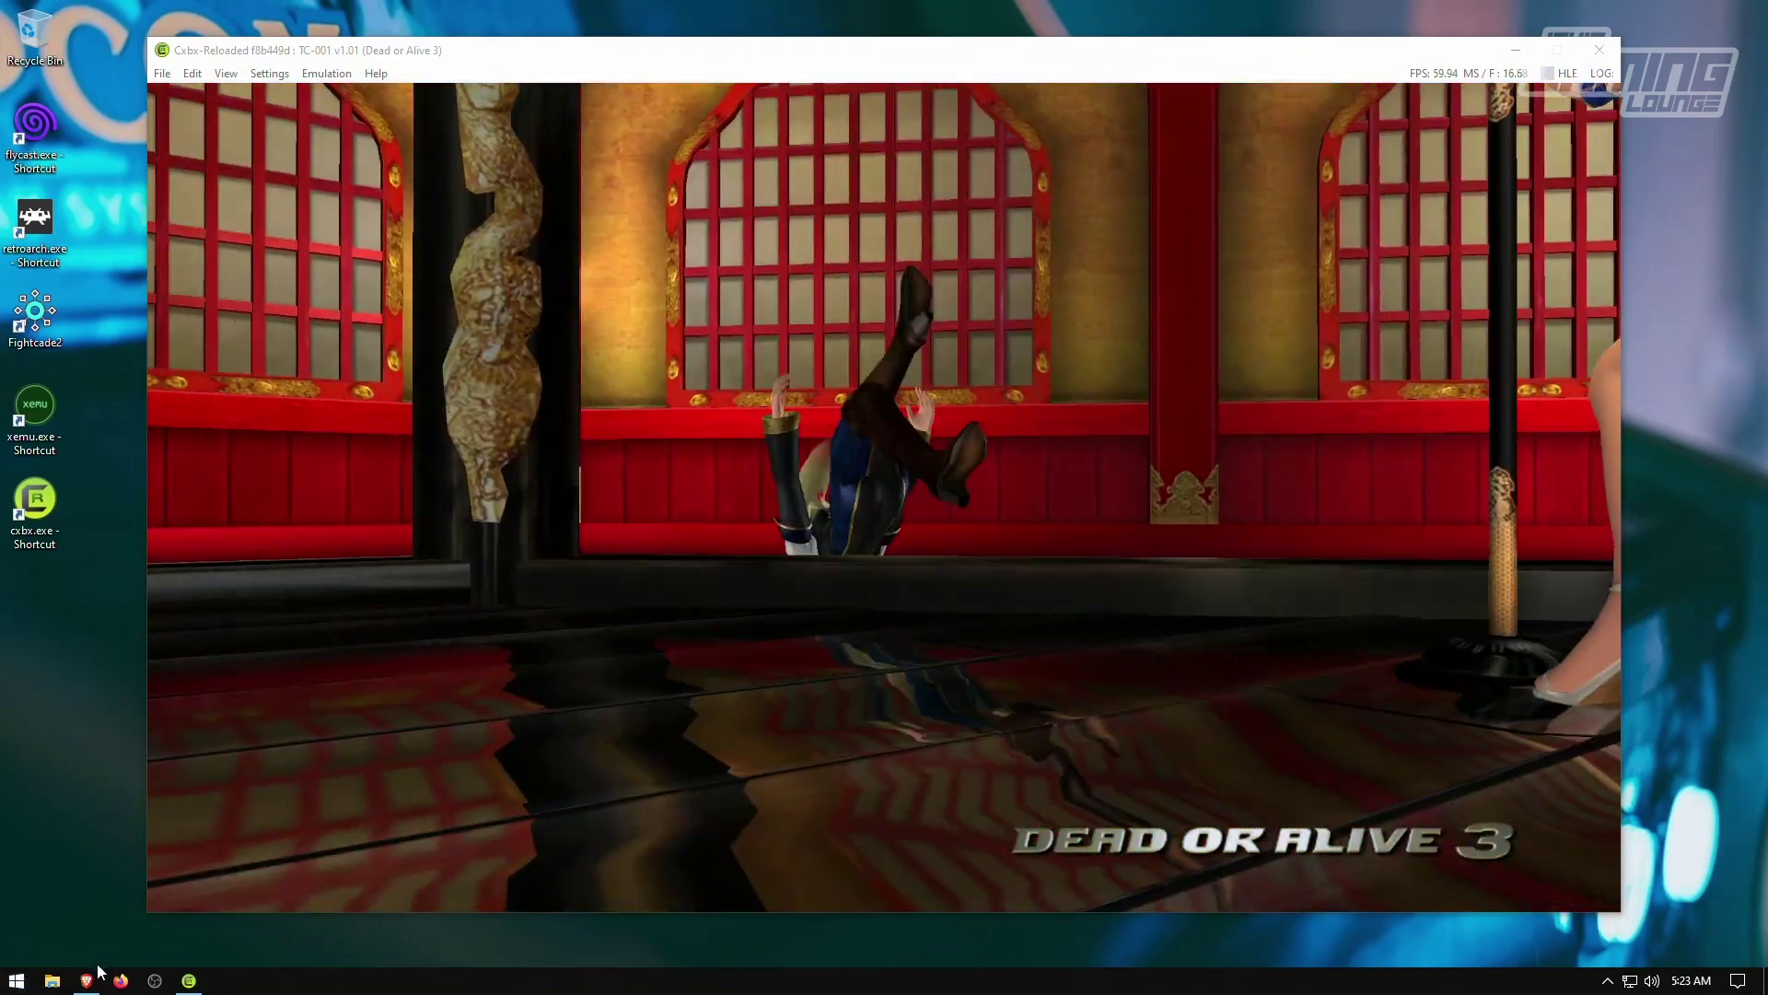
- Switch to the Brave browser and search the Cxbx-Reloaded compatibility list for "conker"
{"action": "left_click", "coordinate": [88, 978]}
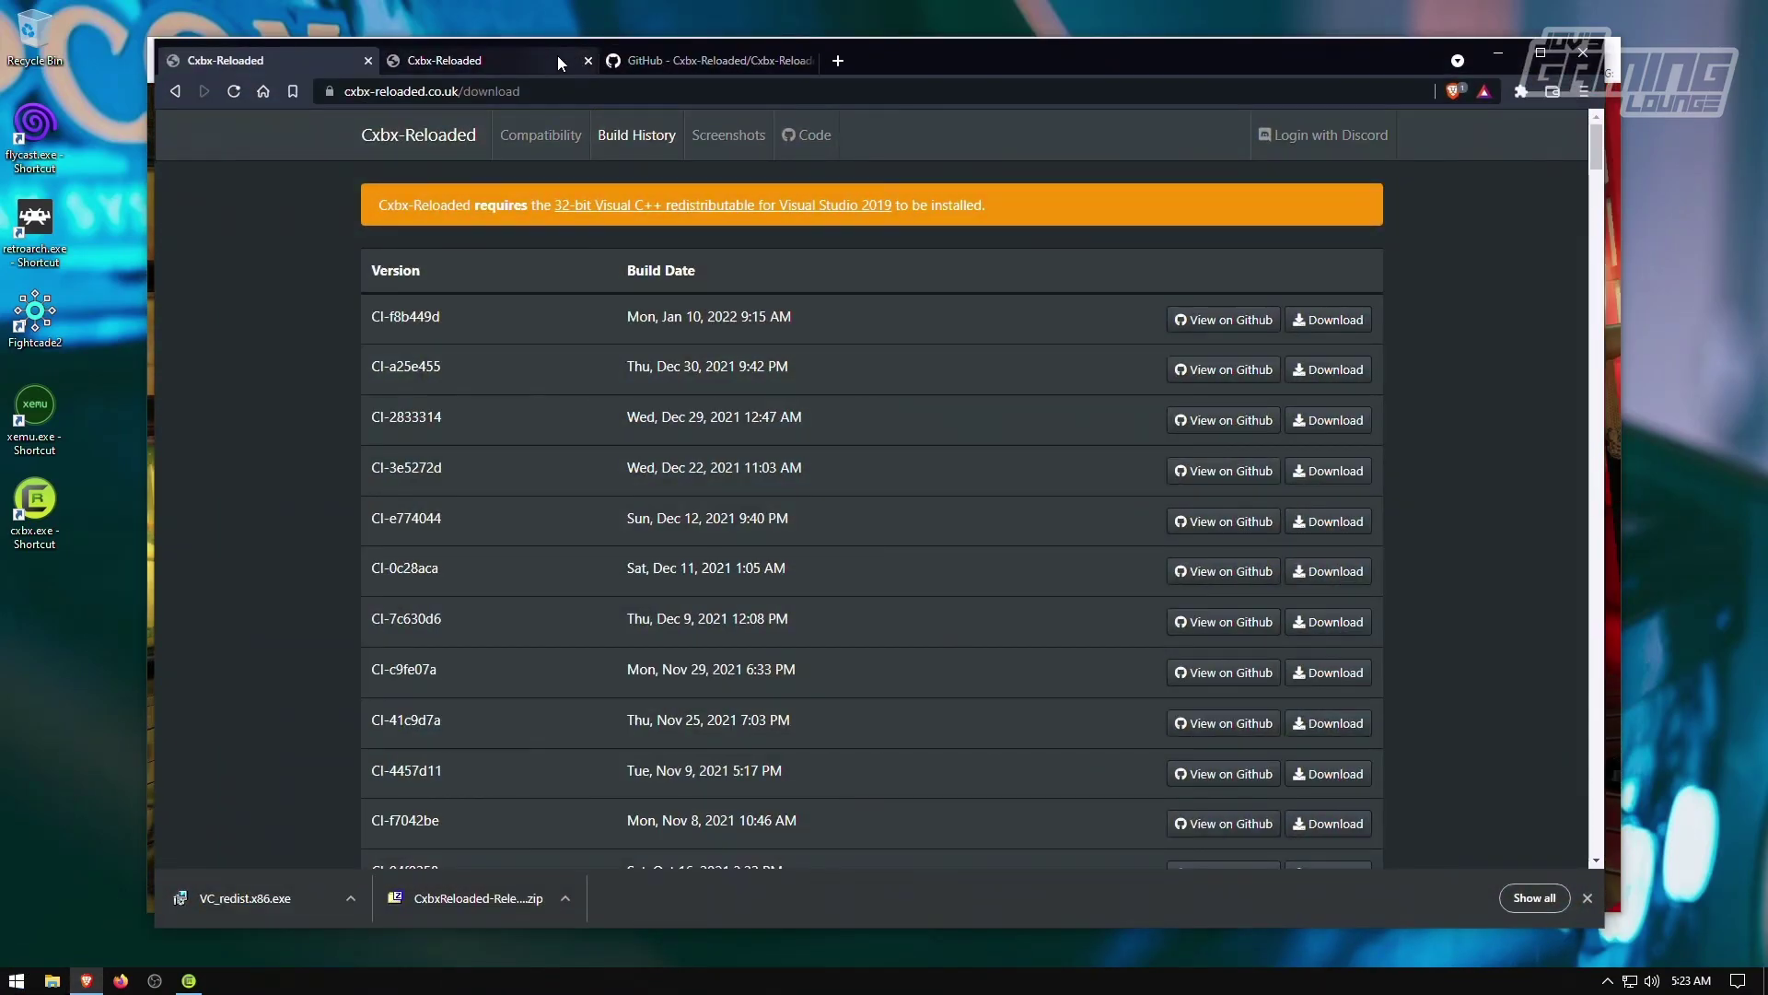
{"action": "left_click", "coordinate": [488, 61]}
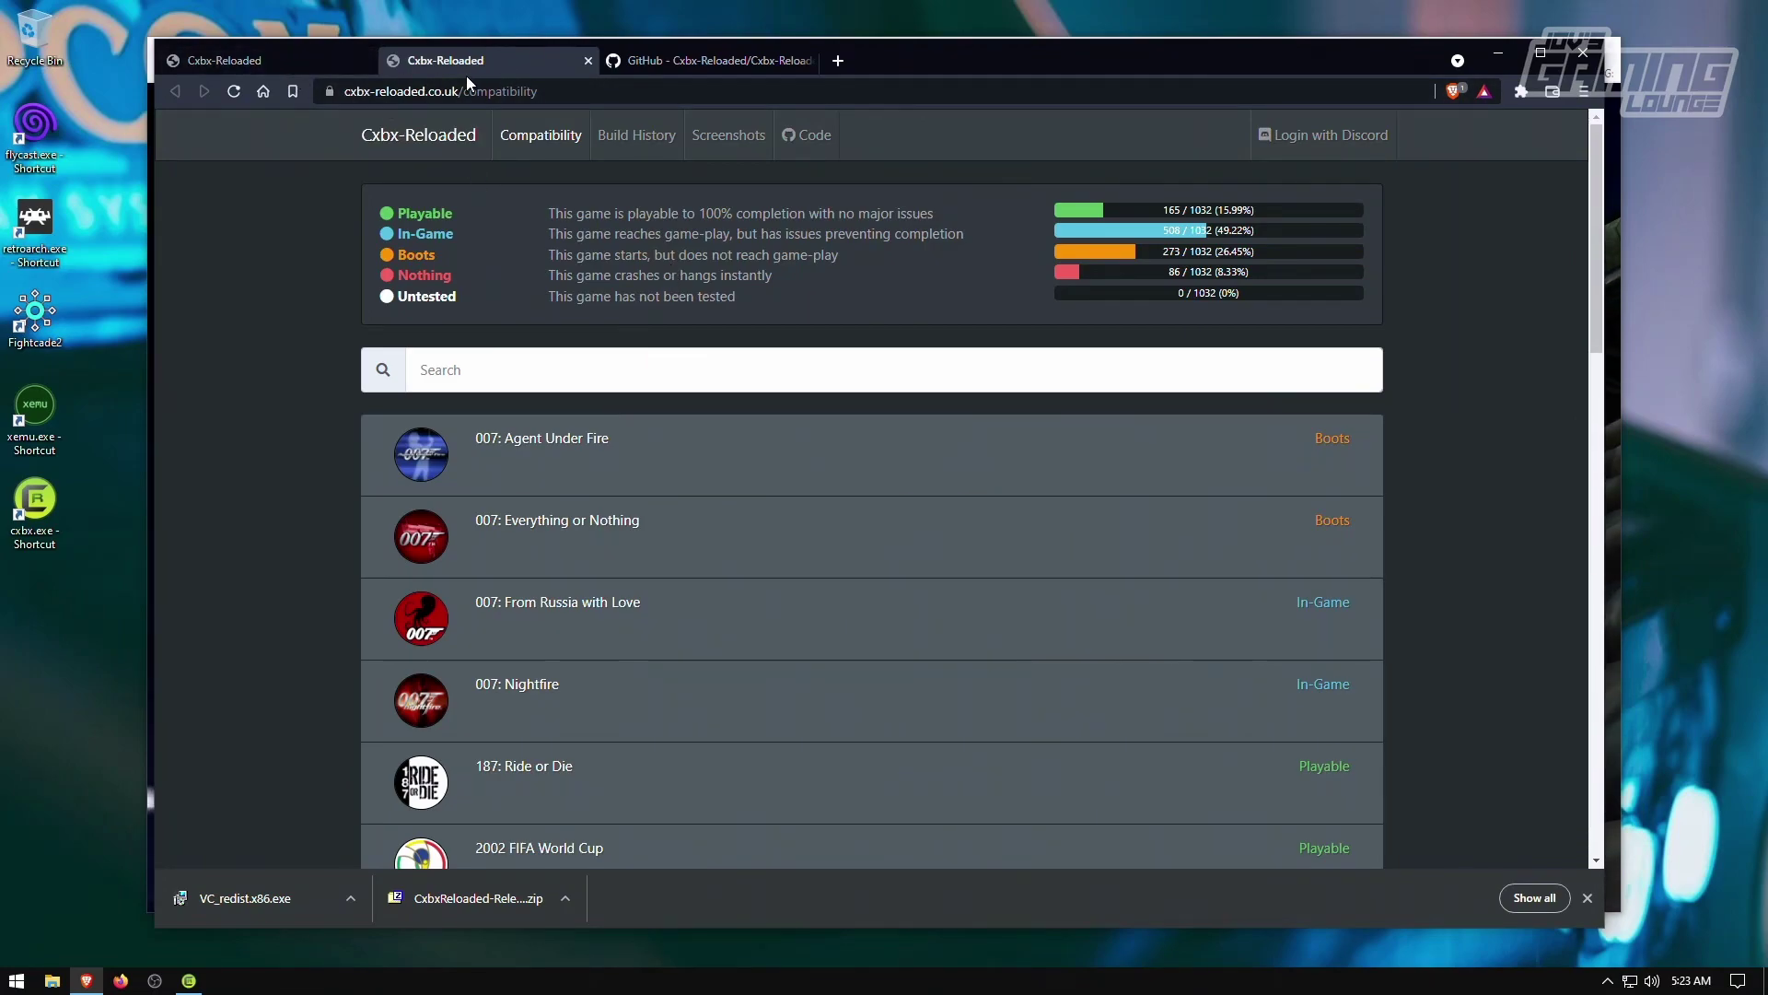
{"action": "left_click", "coordinate": [698, 358]}
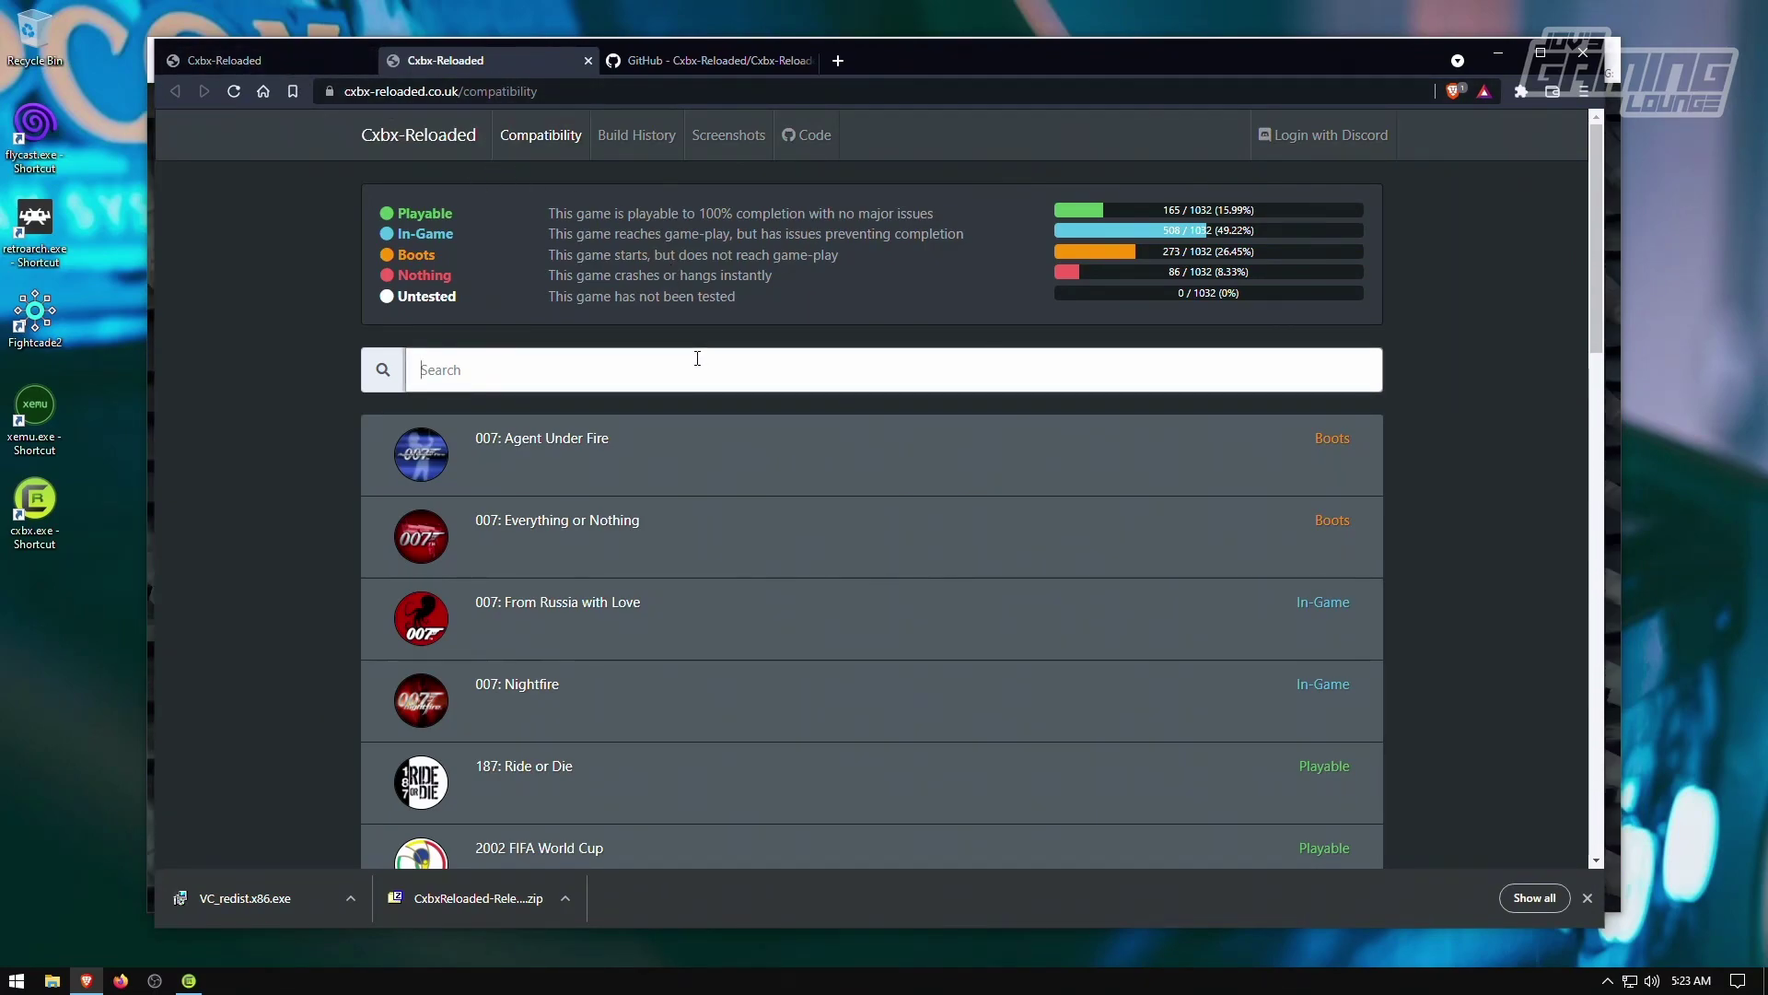
{"action": "type", "text": "conker"}
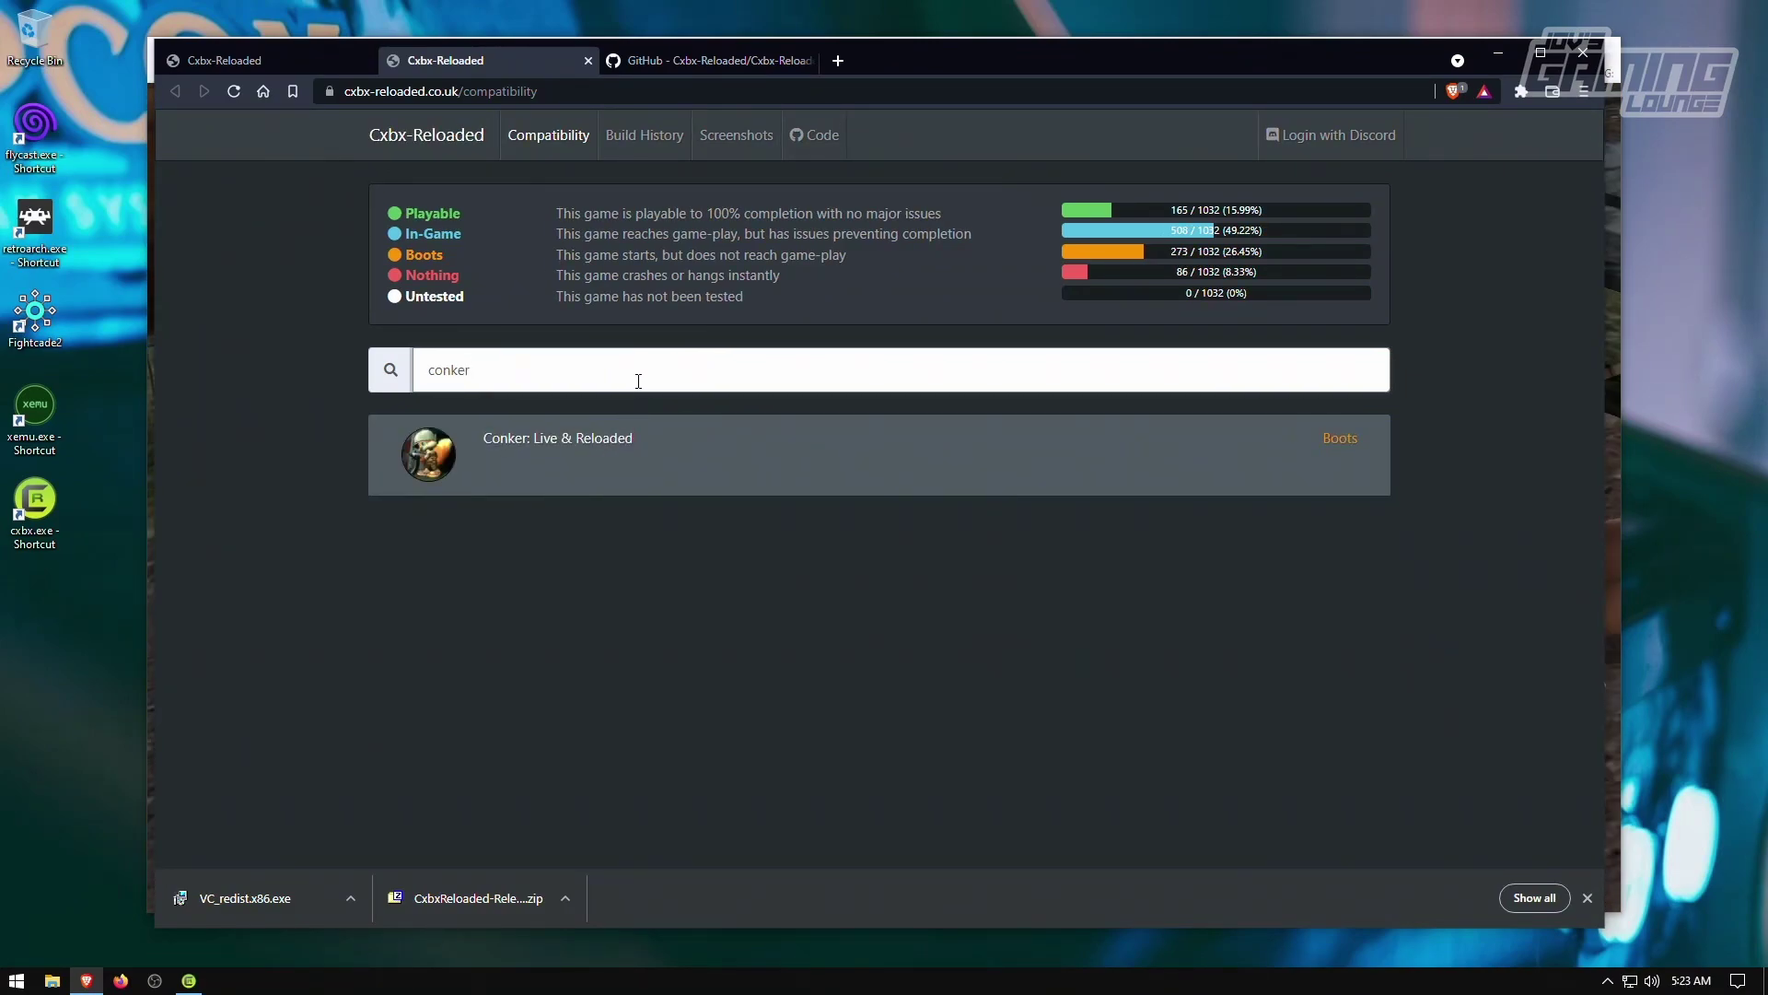
- Replace the compatibility list search with "dead or" to look up the Dead or Alive games
{"action": "key", "text": "ctrl+a"}
{"action": "type", "text": "de"}
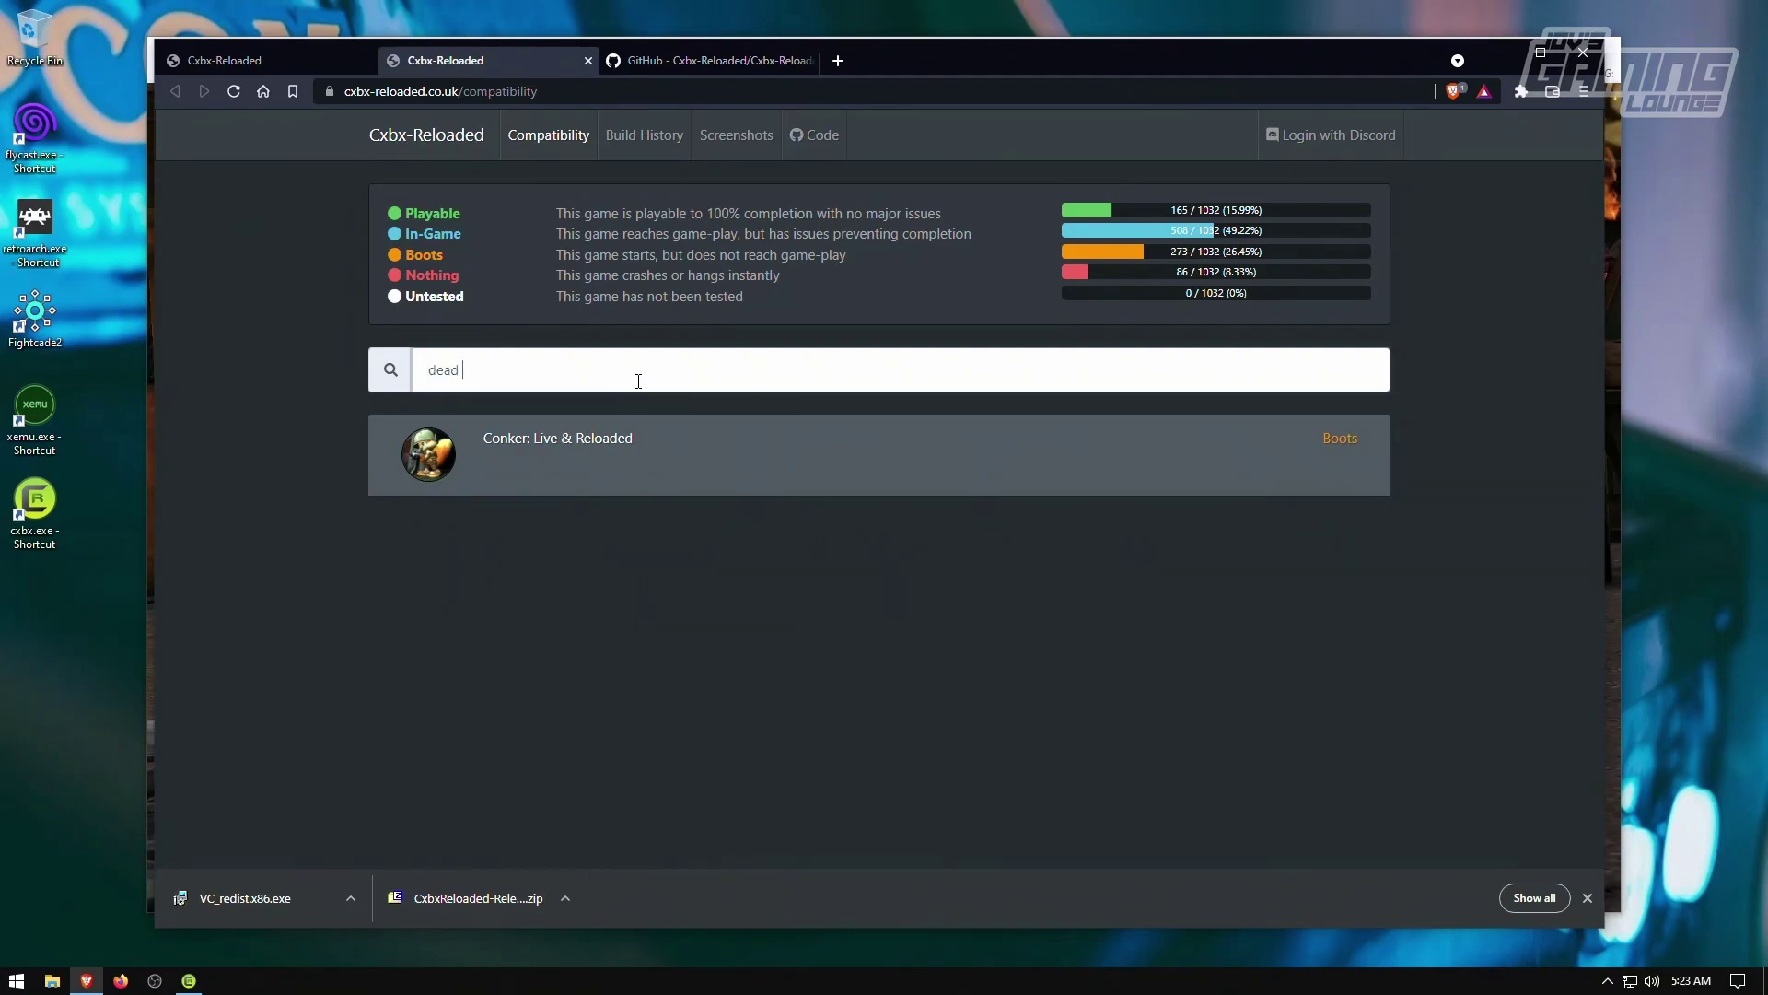
{"action": "type", "text": "ad or"}
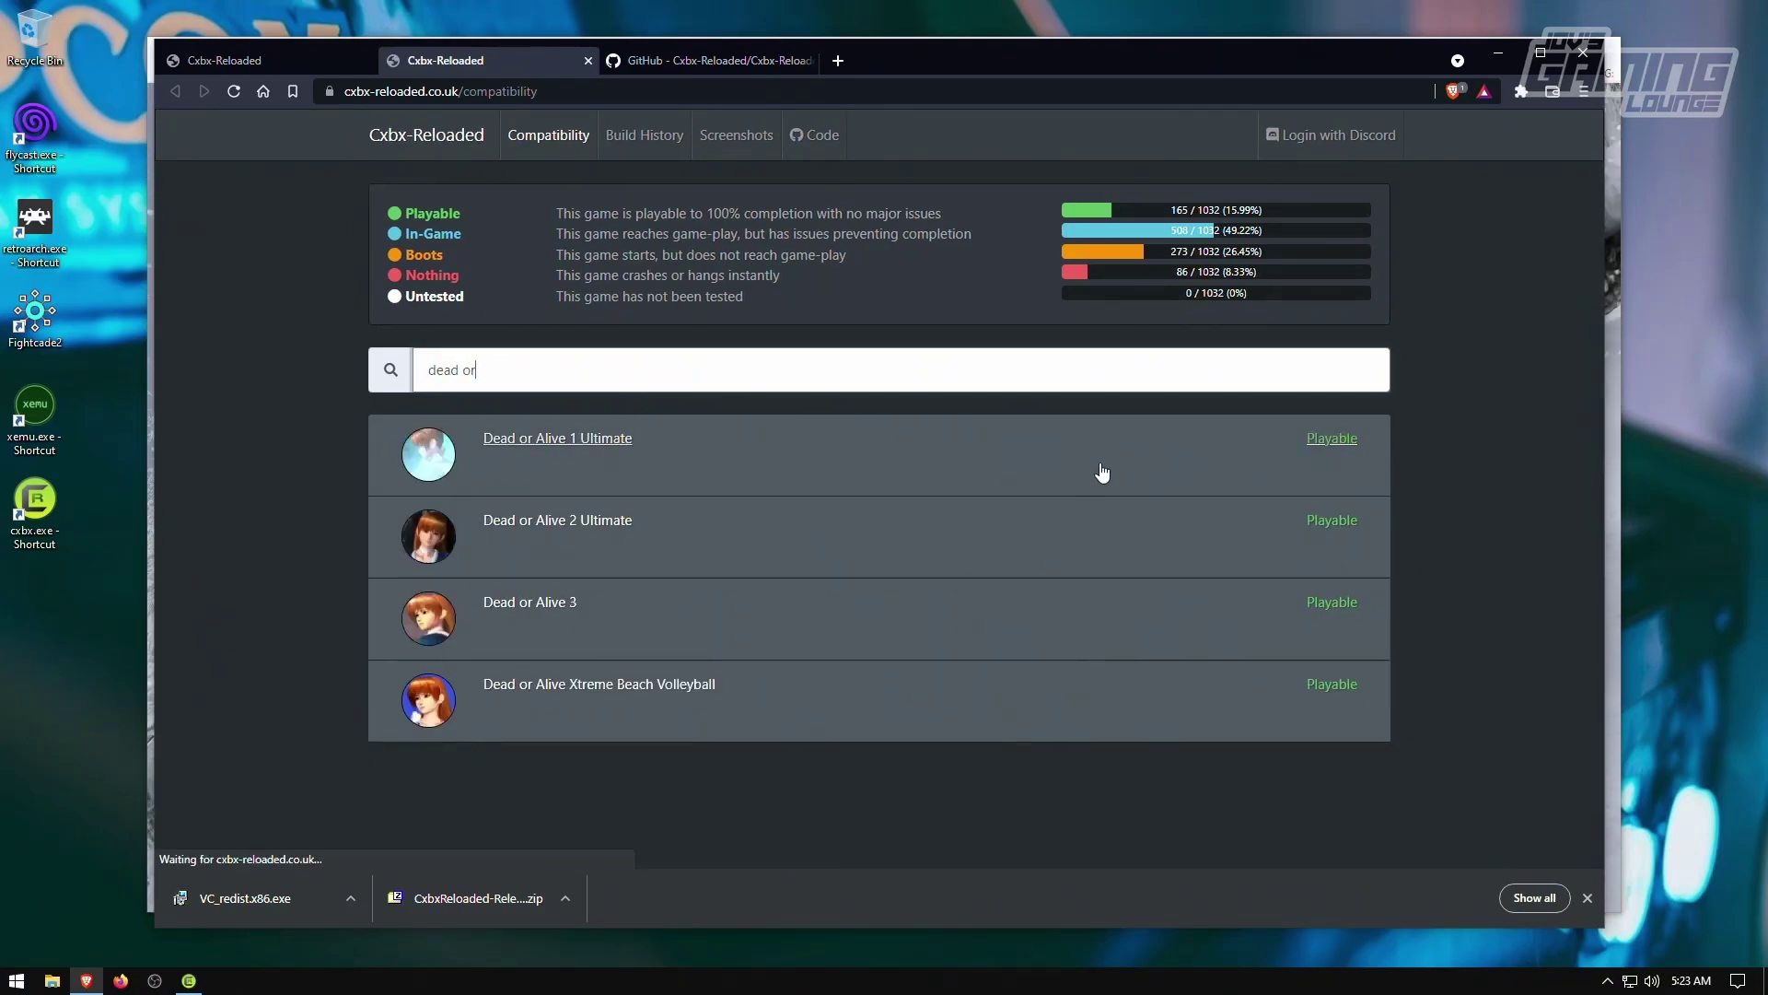